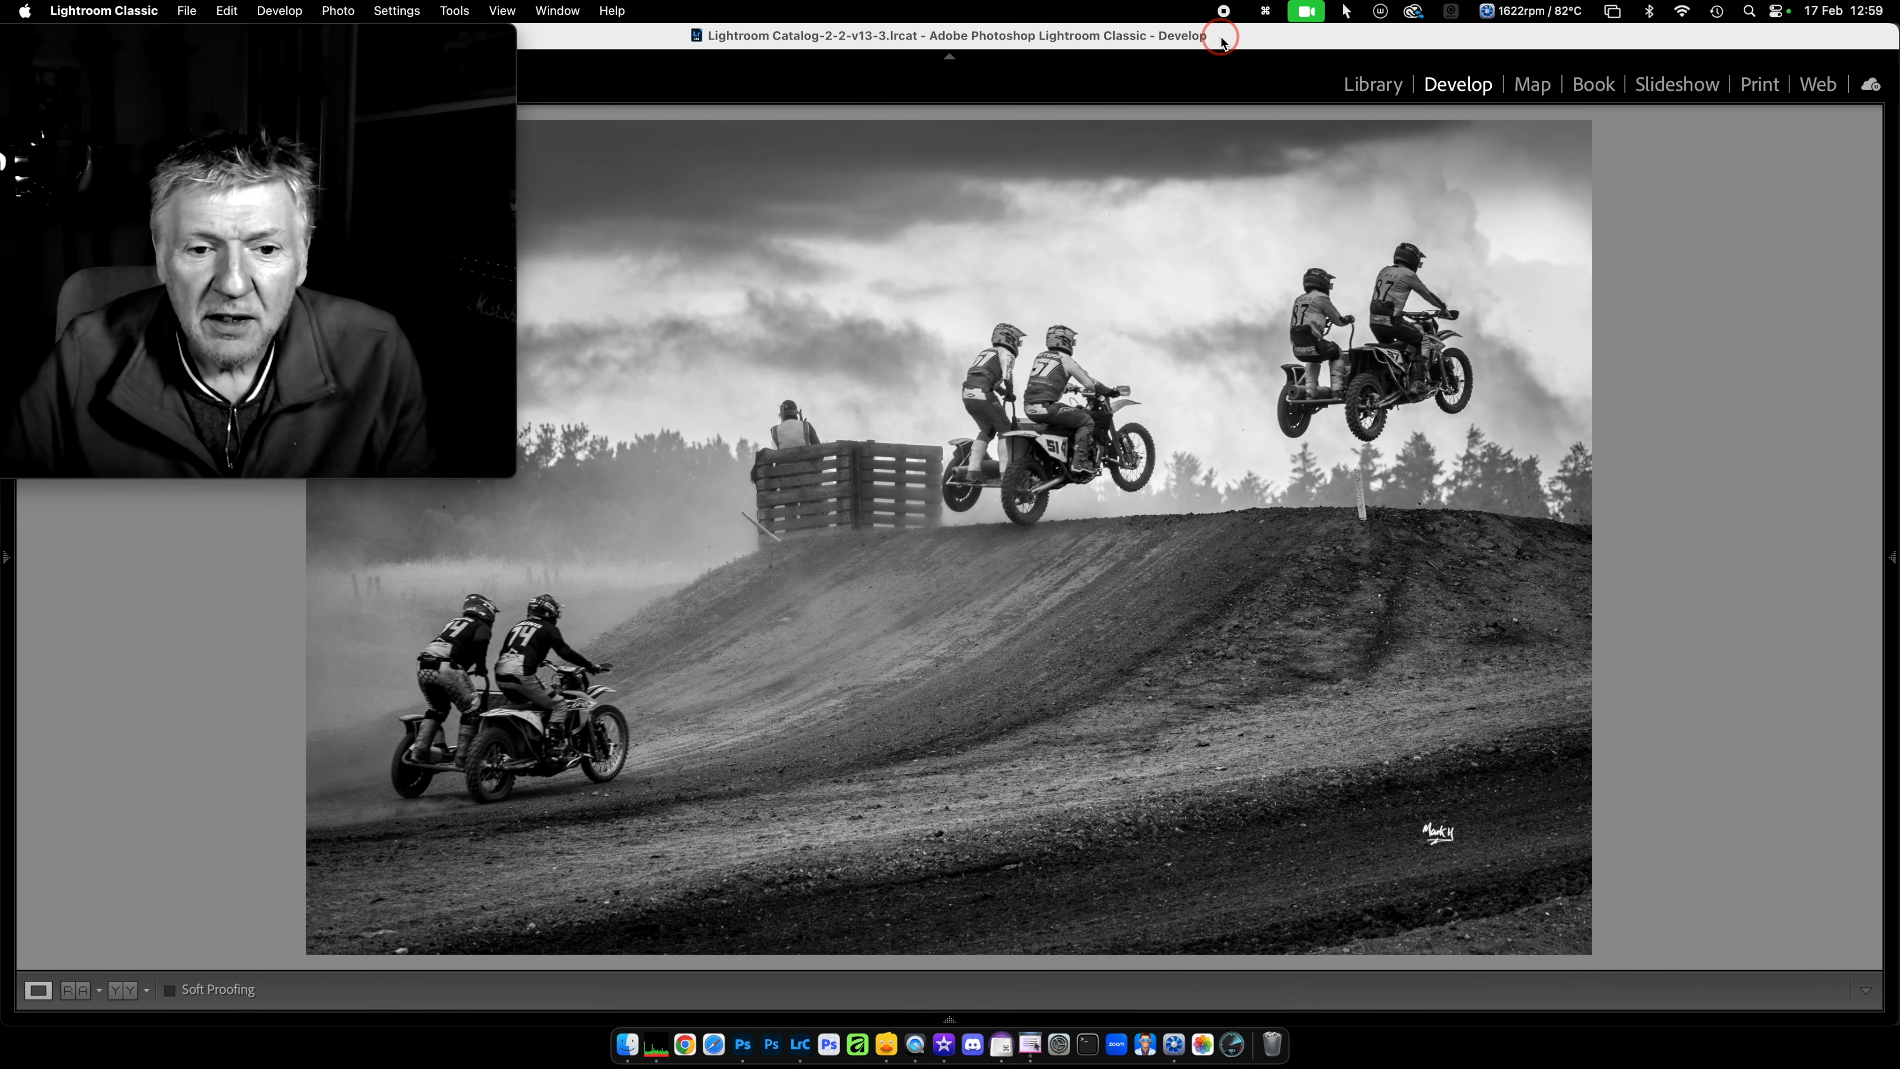
- Compare the differently contrasted versions of the black-and-white sidecar motocross photo by flipping back and forth between them
key("Right")
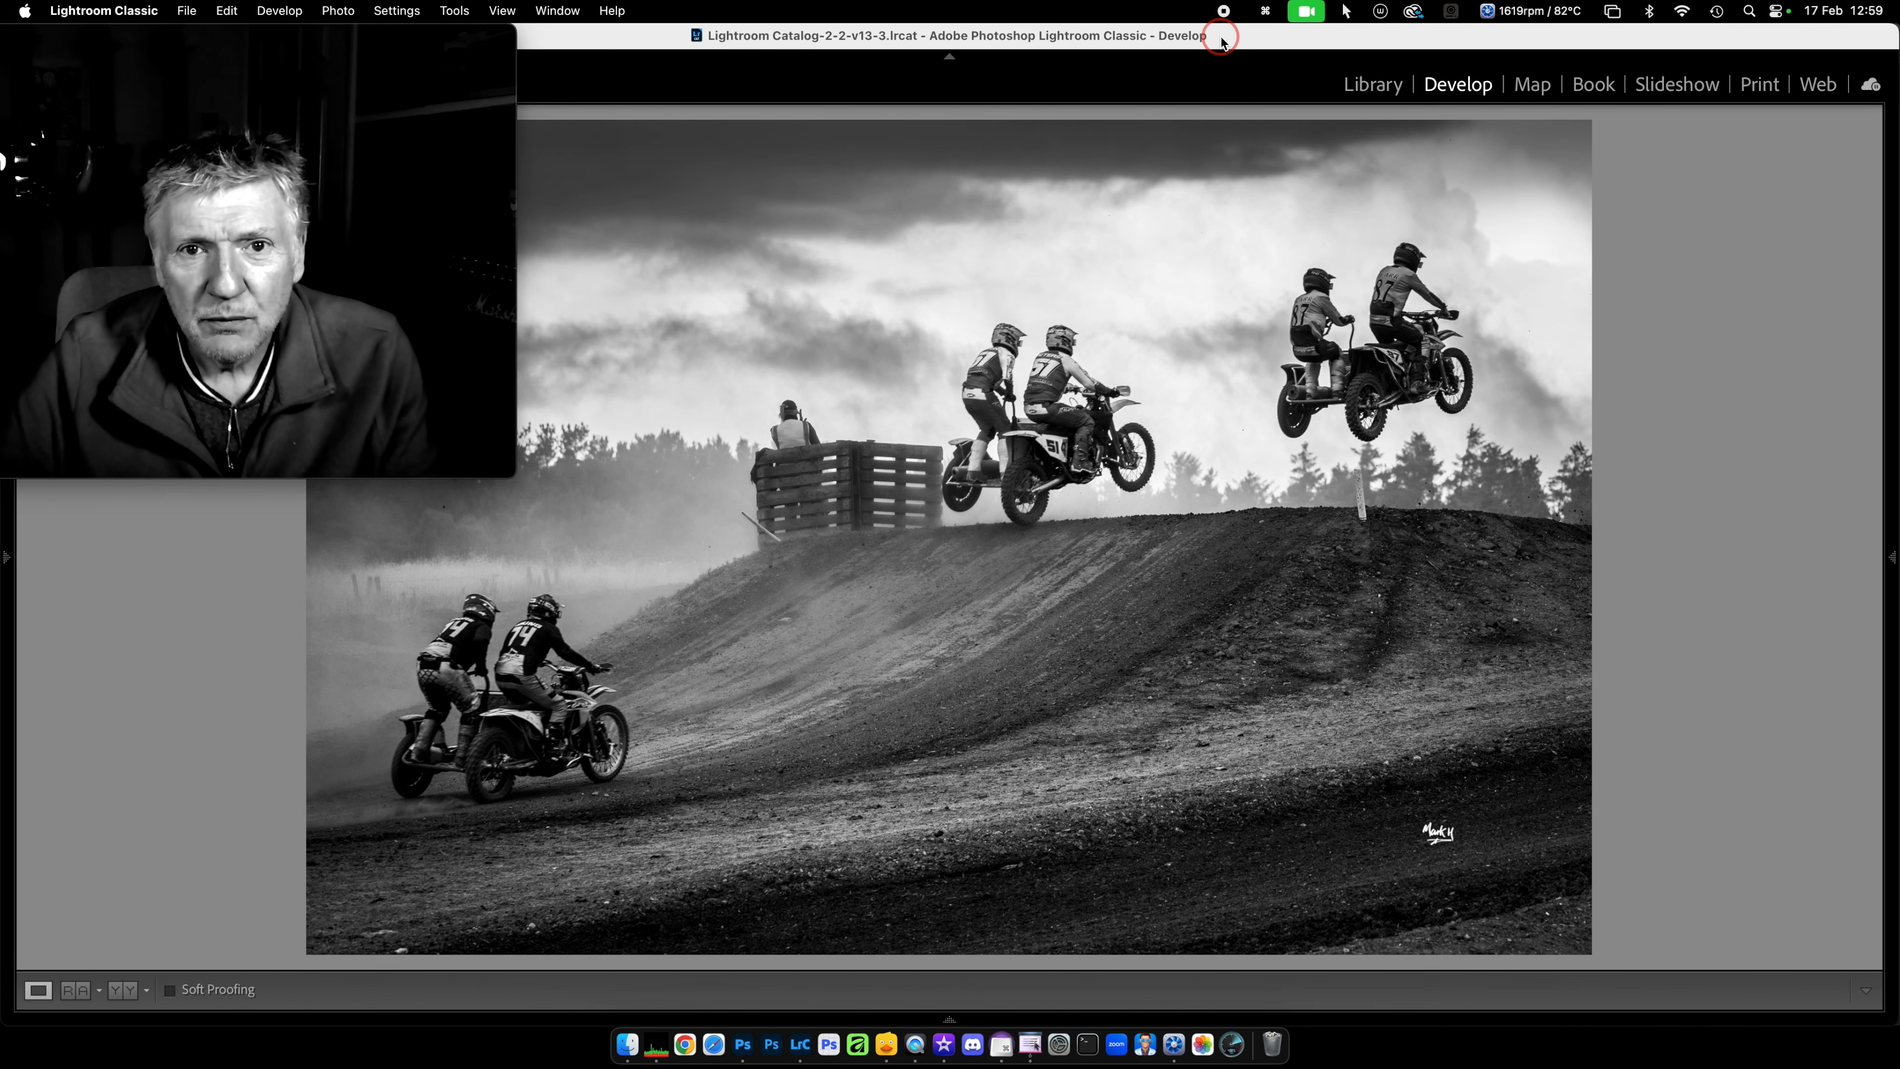
key("Left")
key("Right")
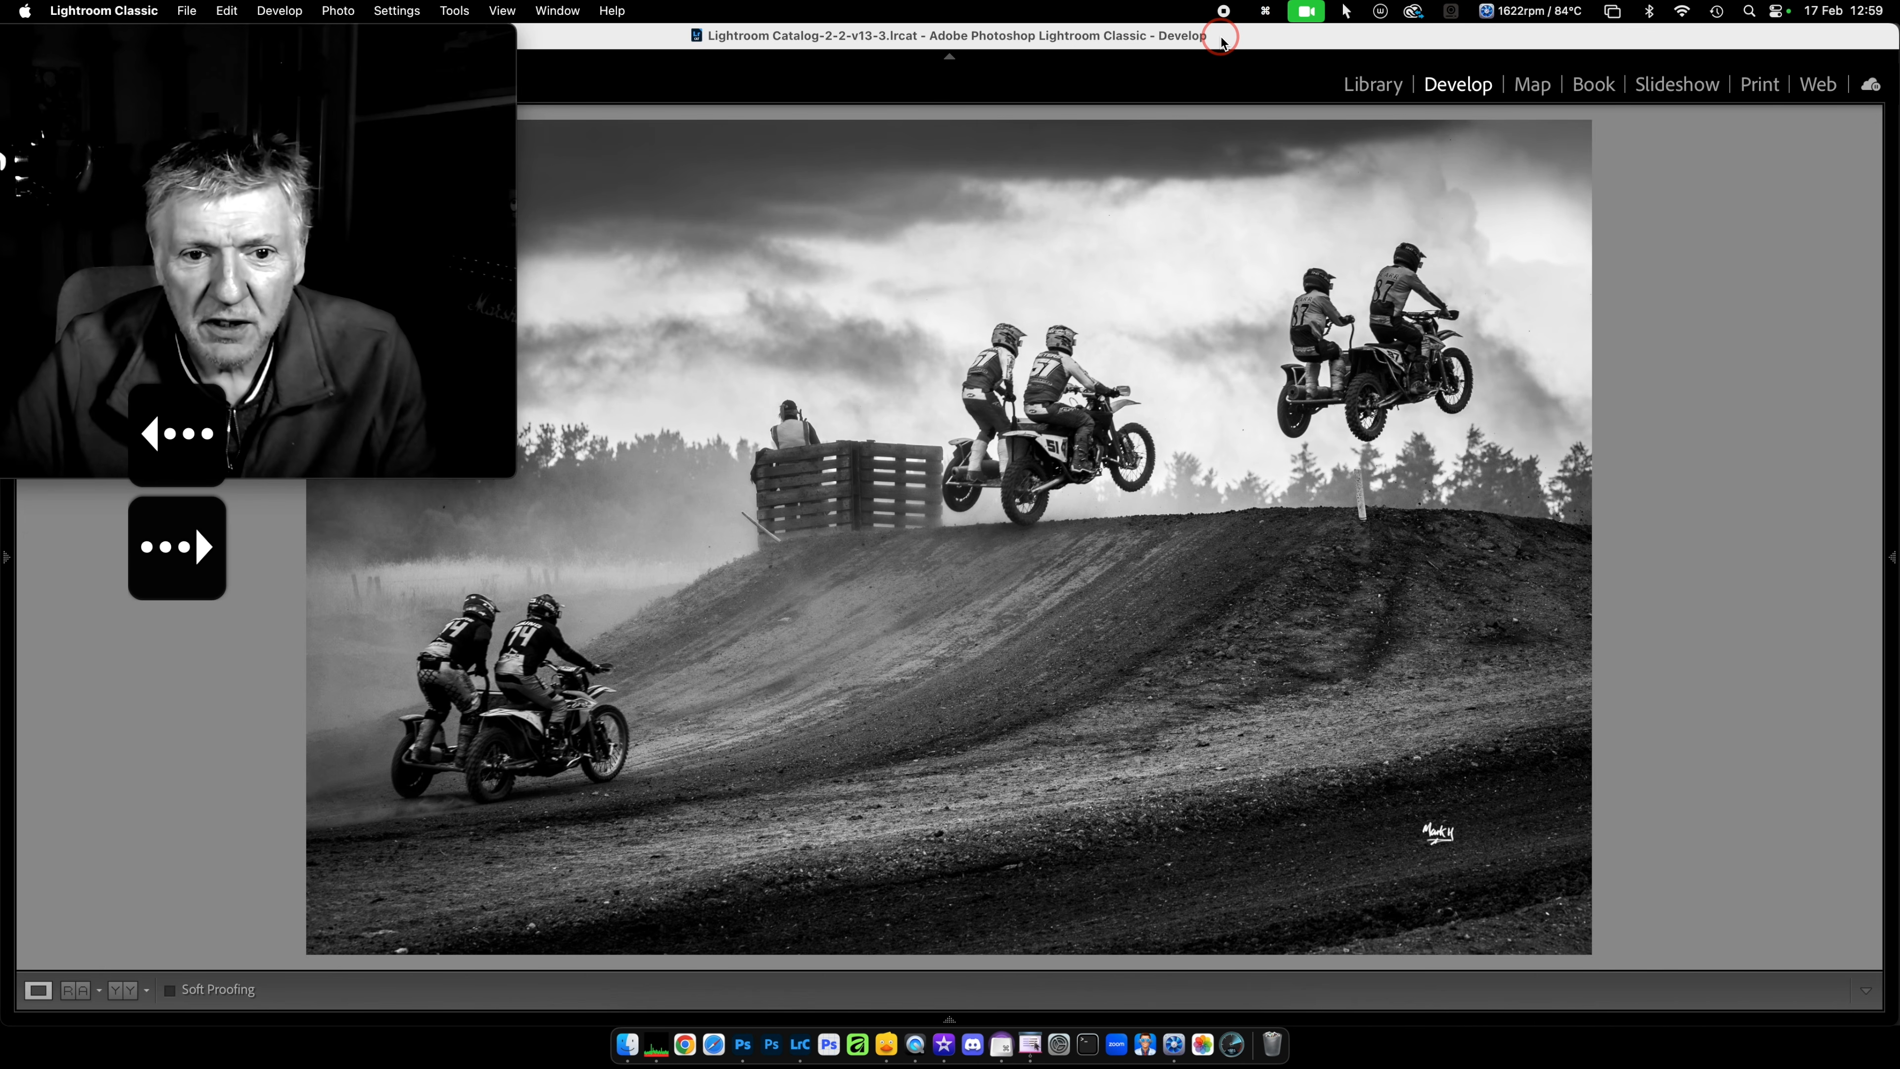
key("Left")
key("Right")
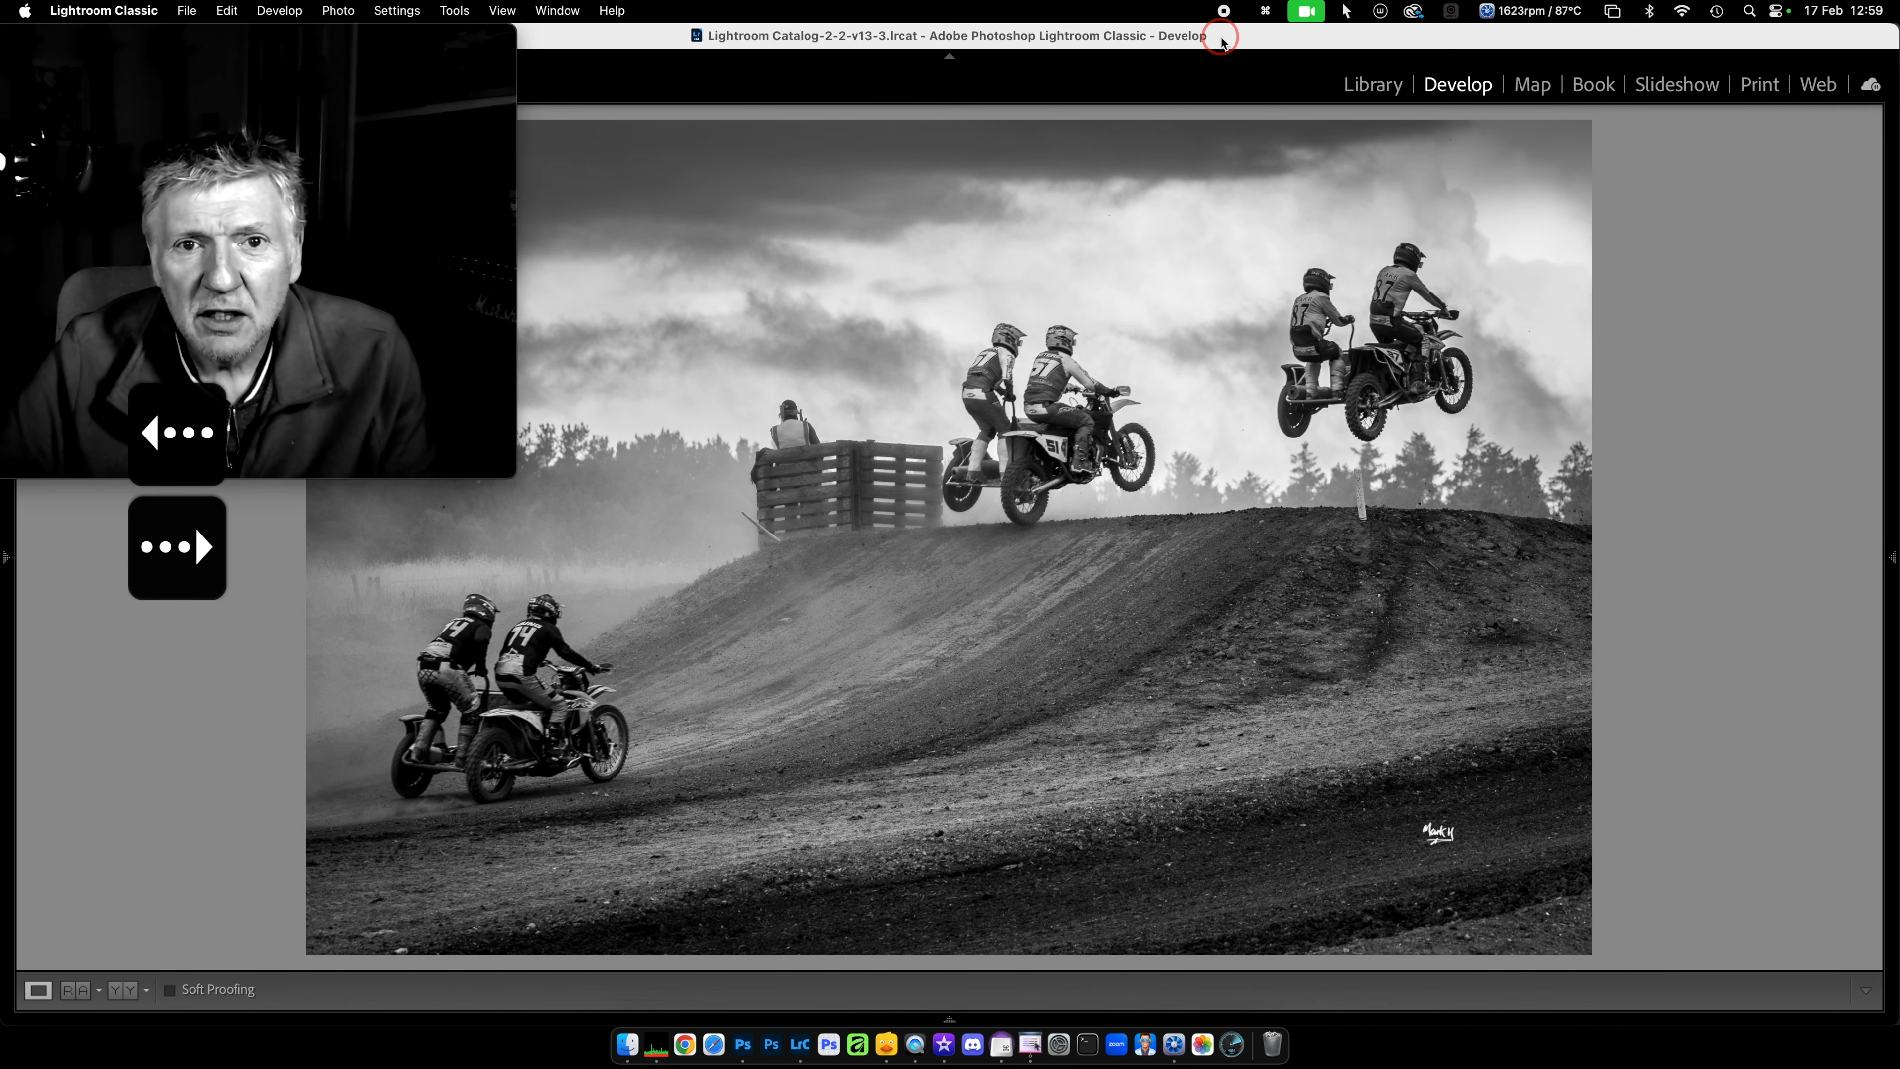
key("Left")
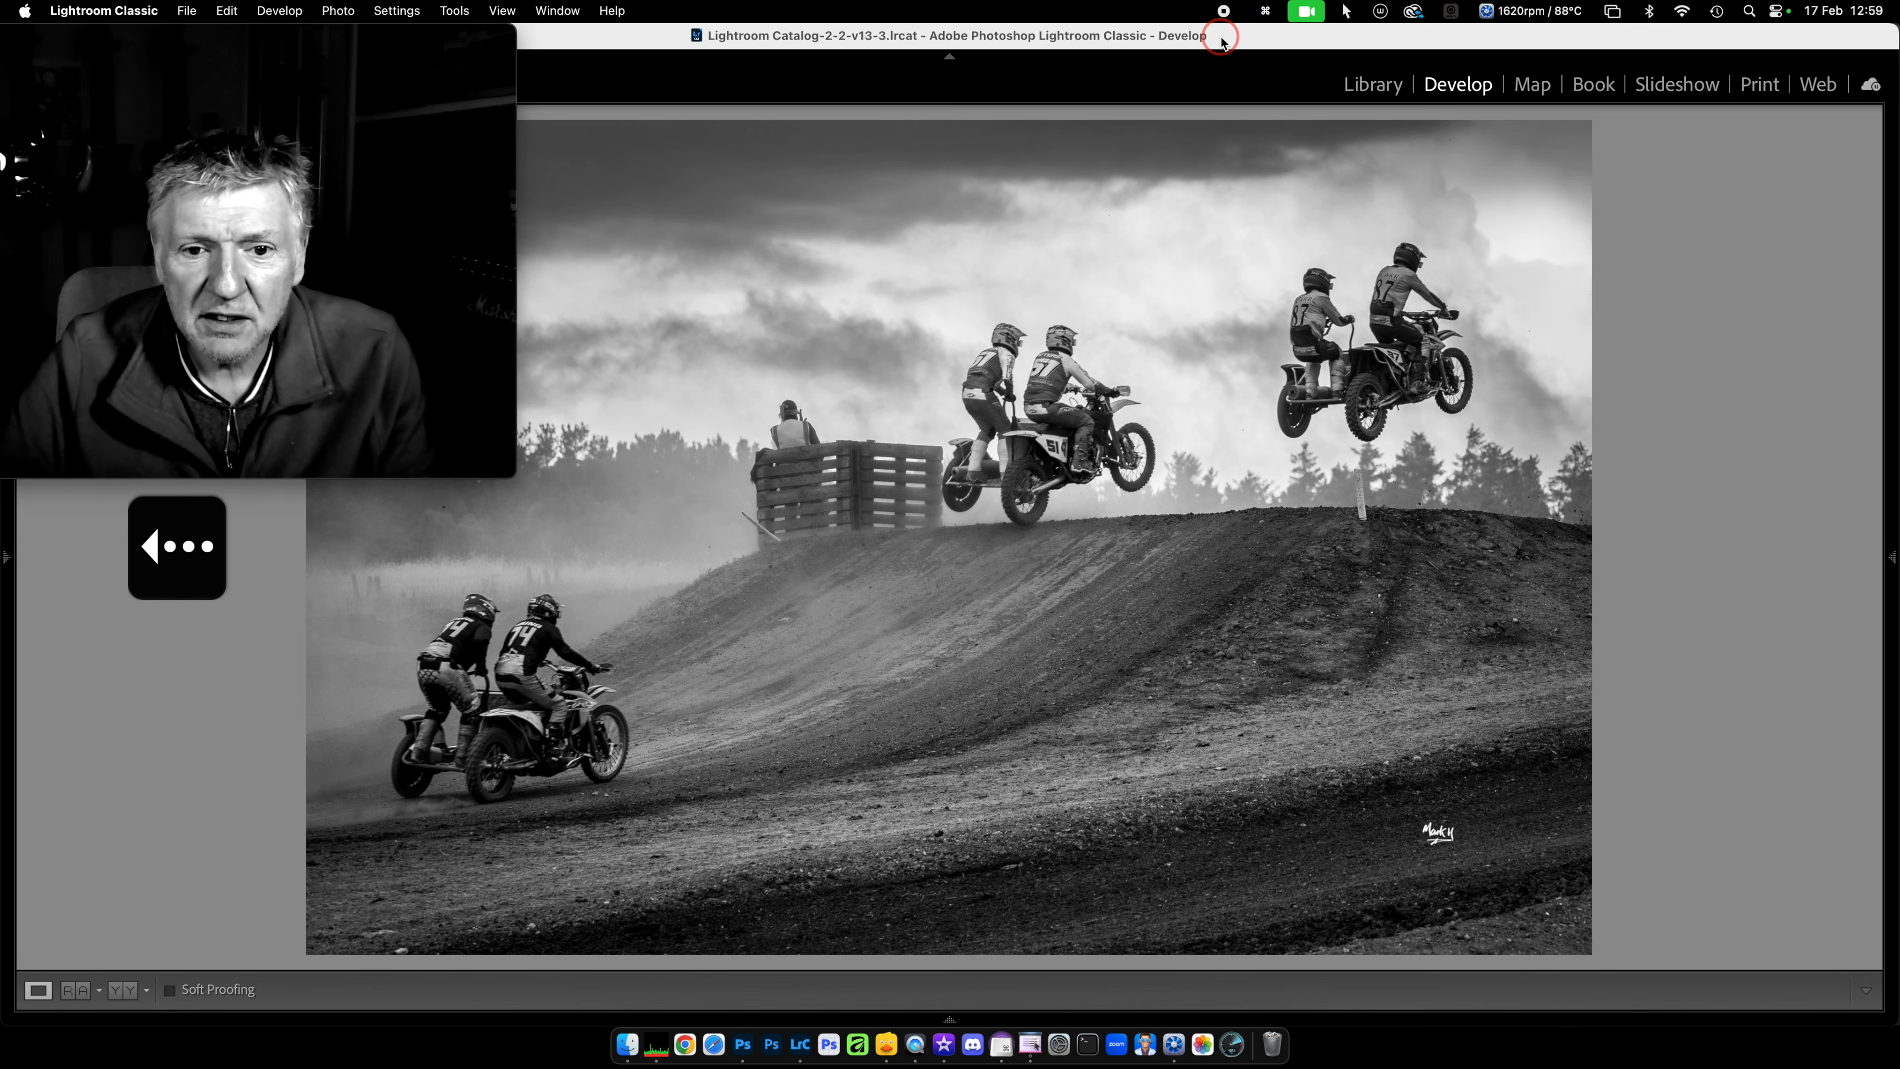
key("Right")
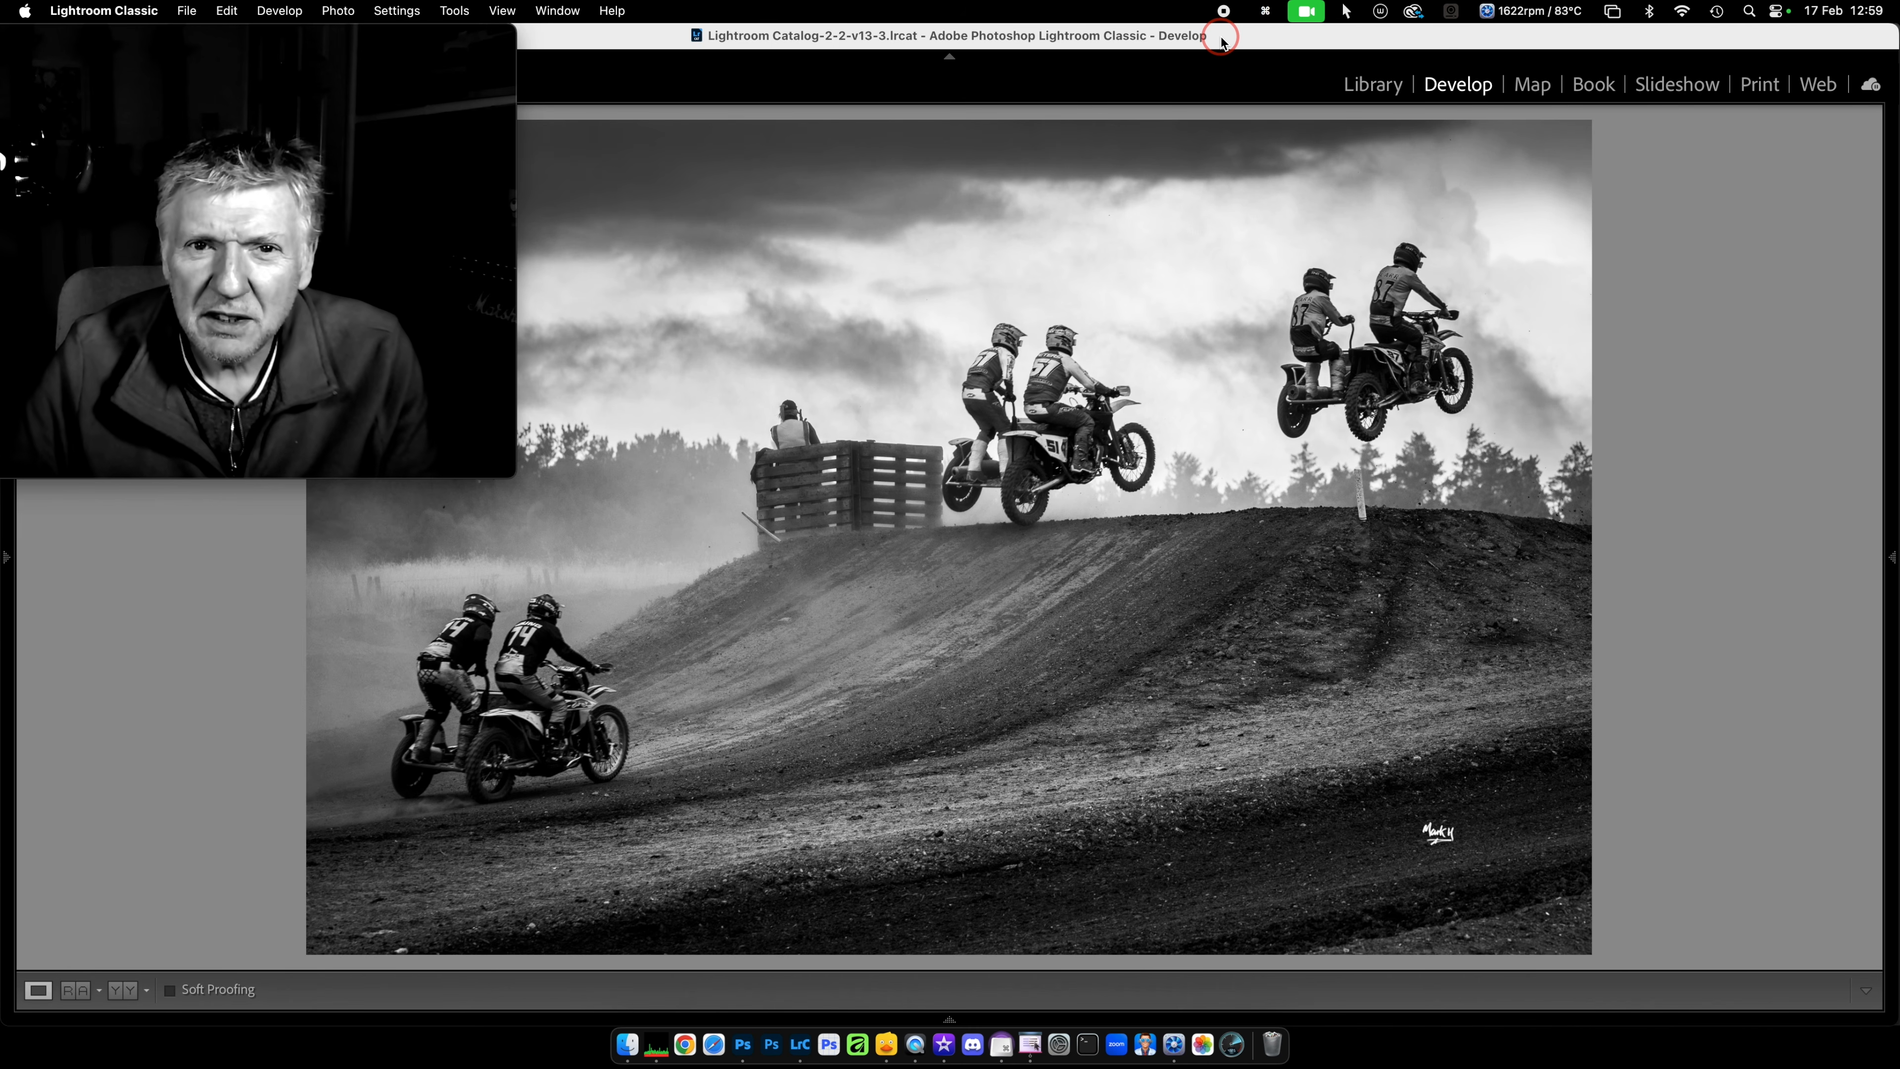
key("Left")
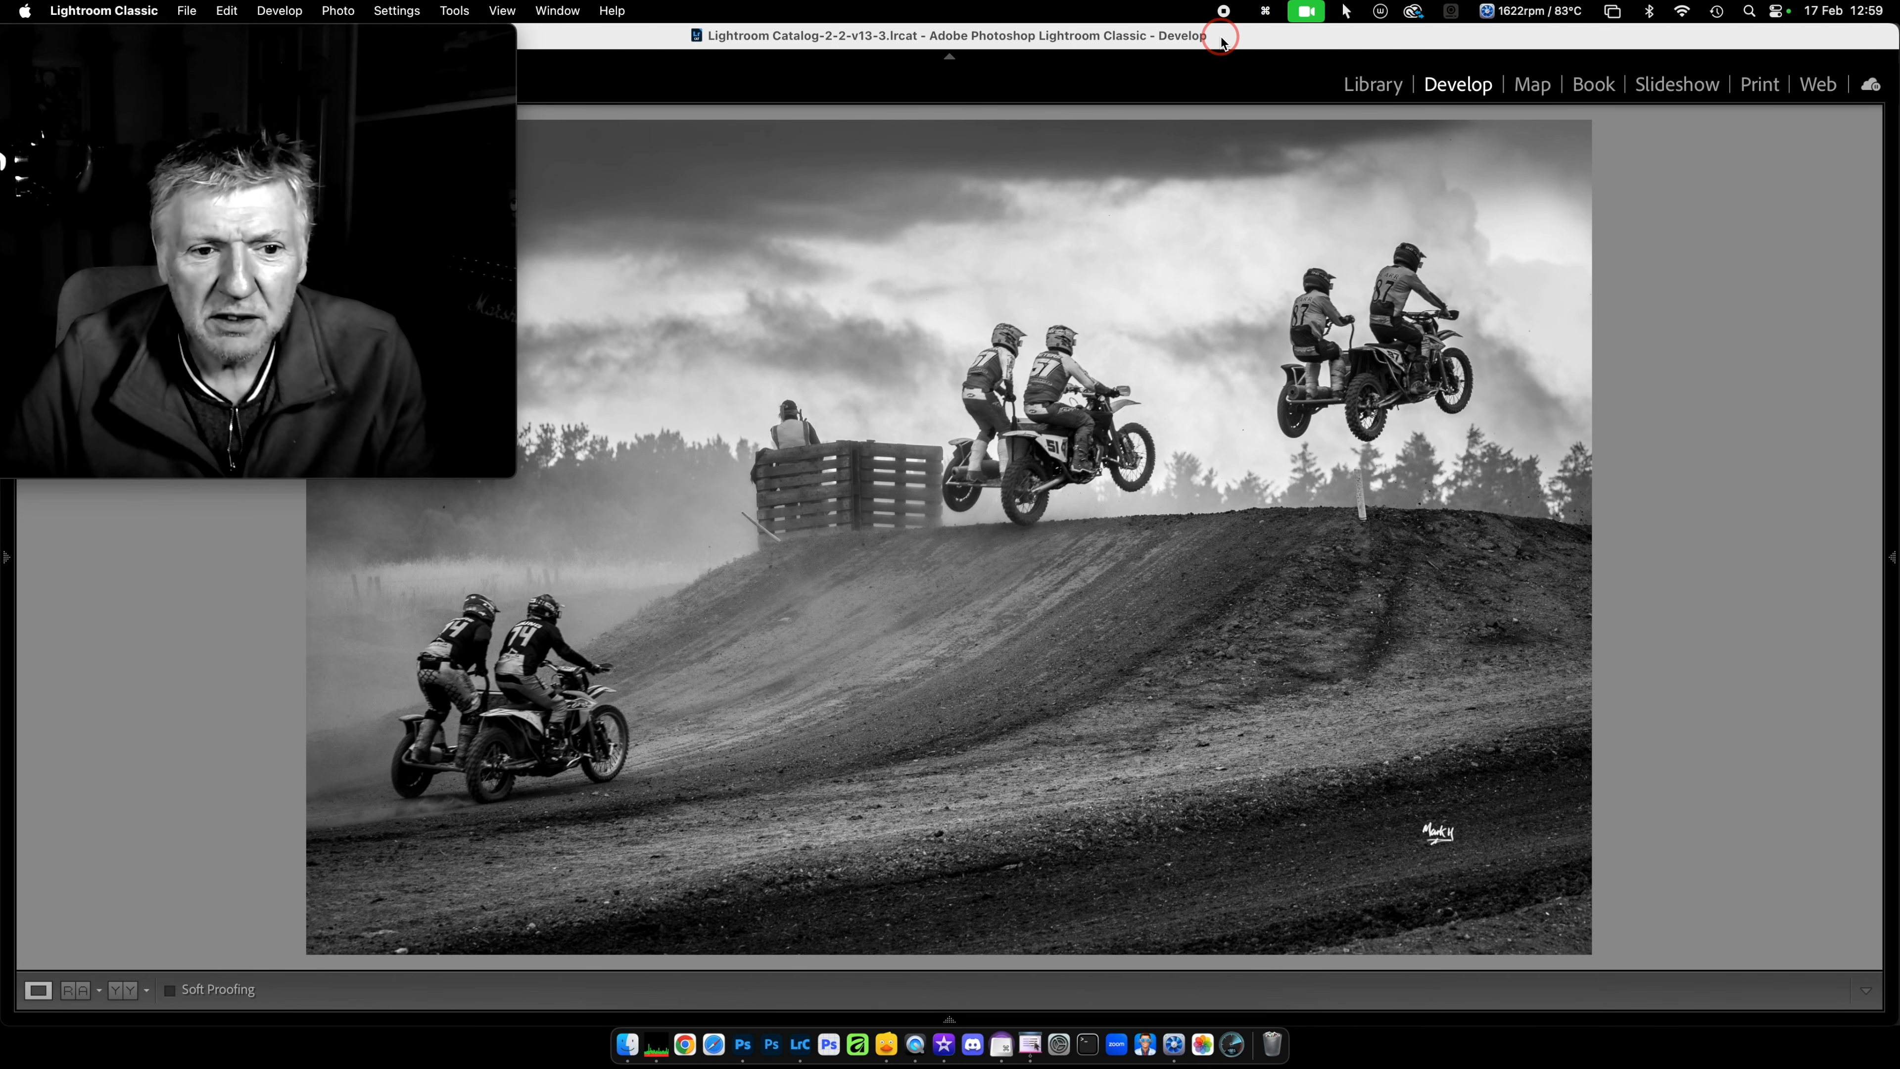
key("Right")
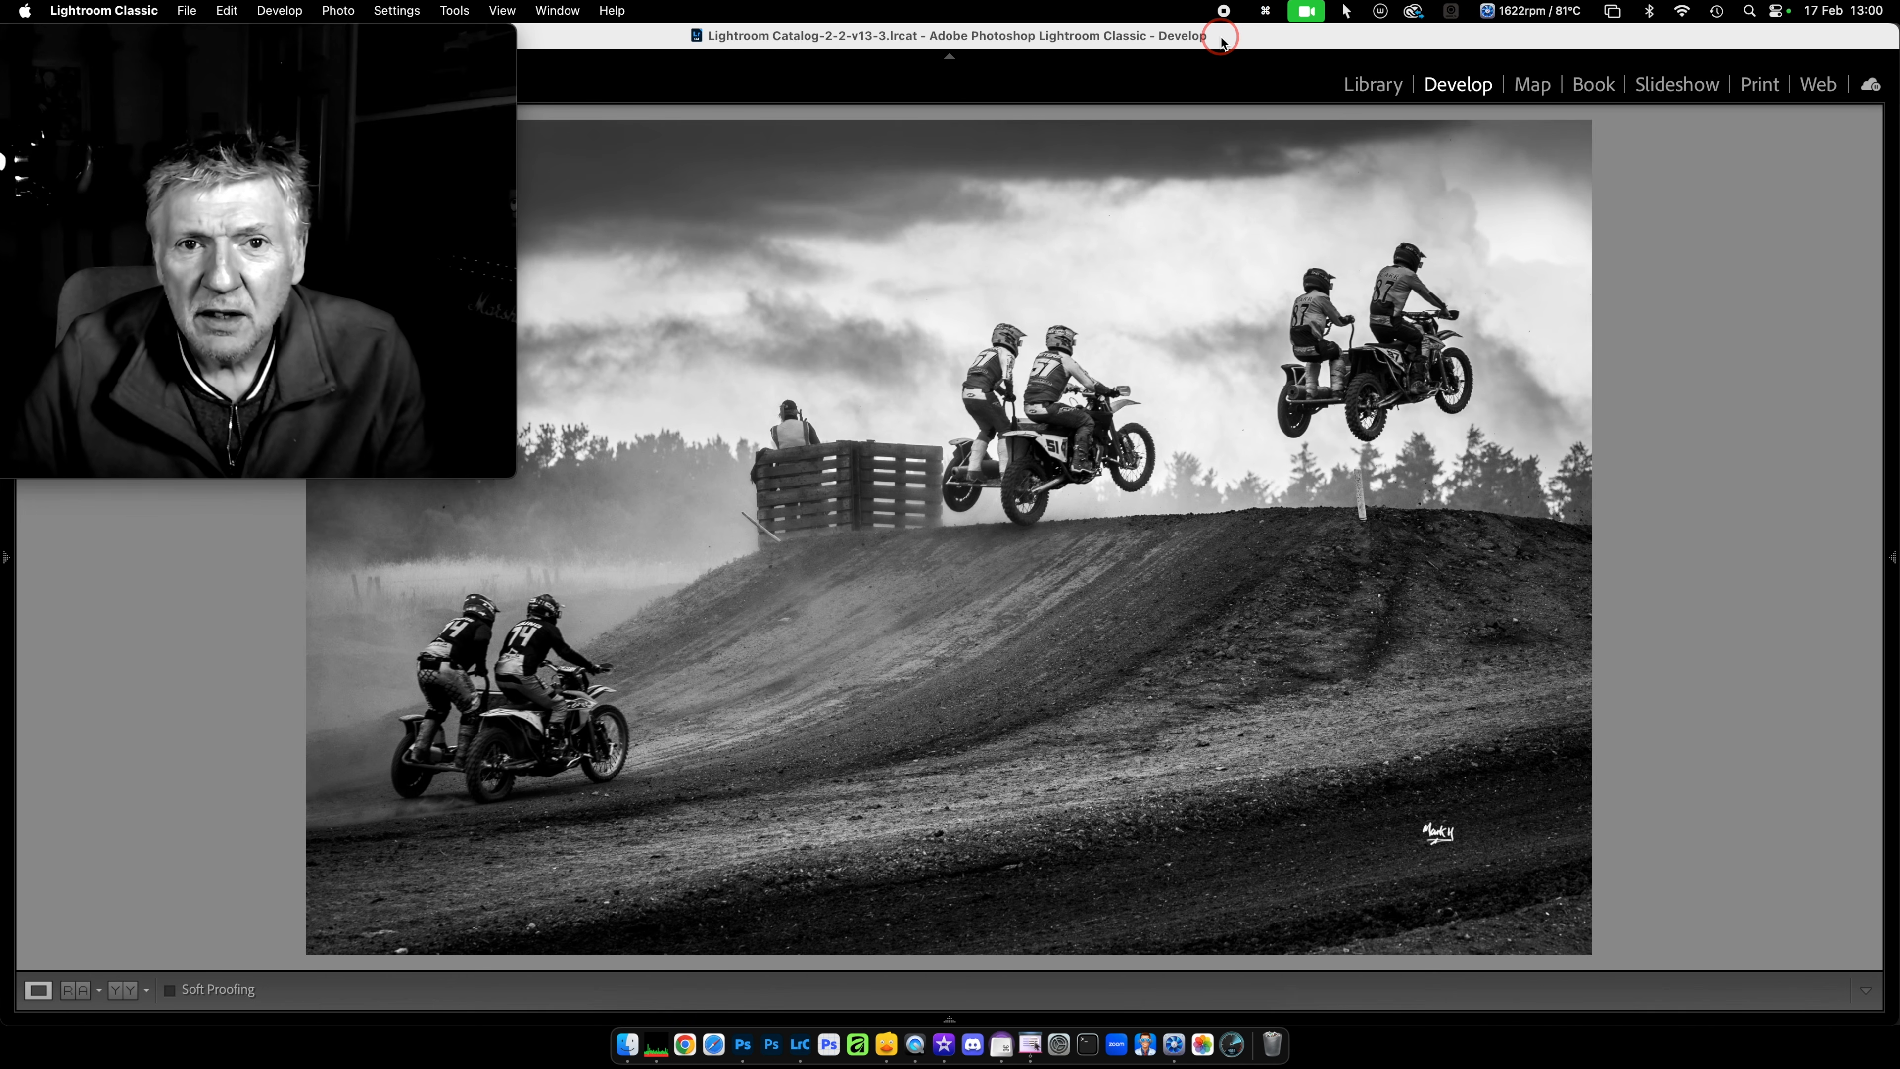
key("Right")
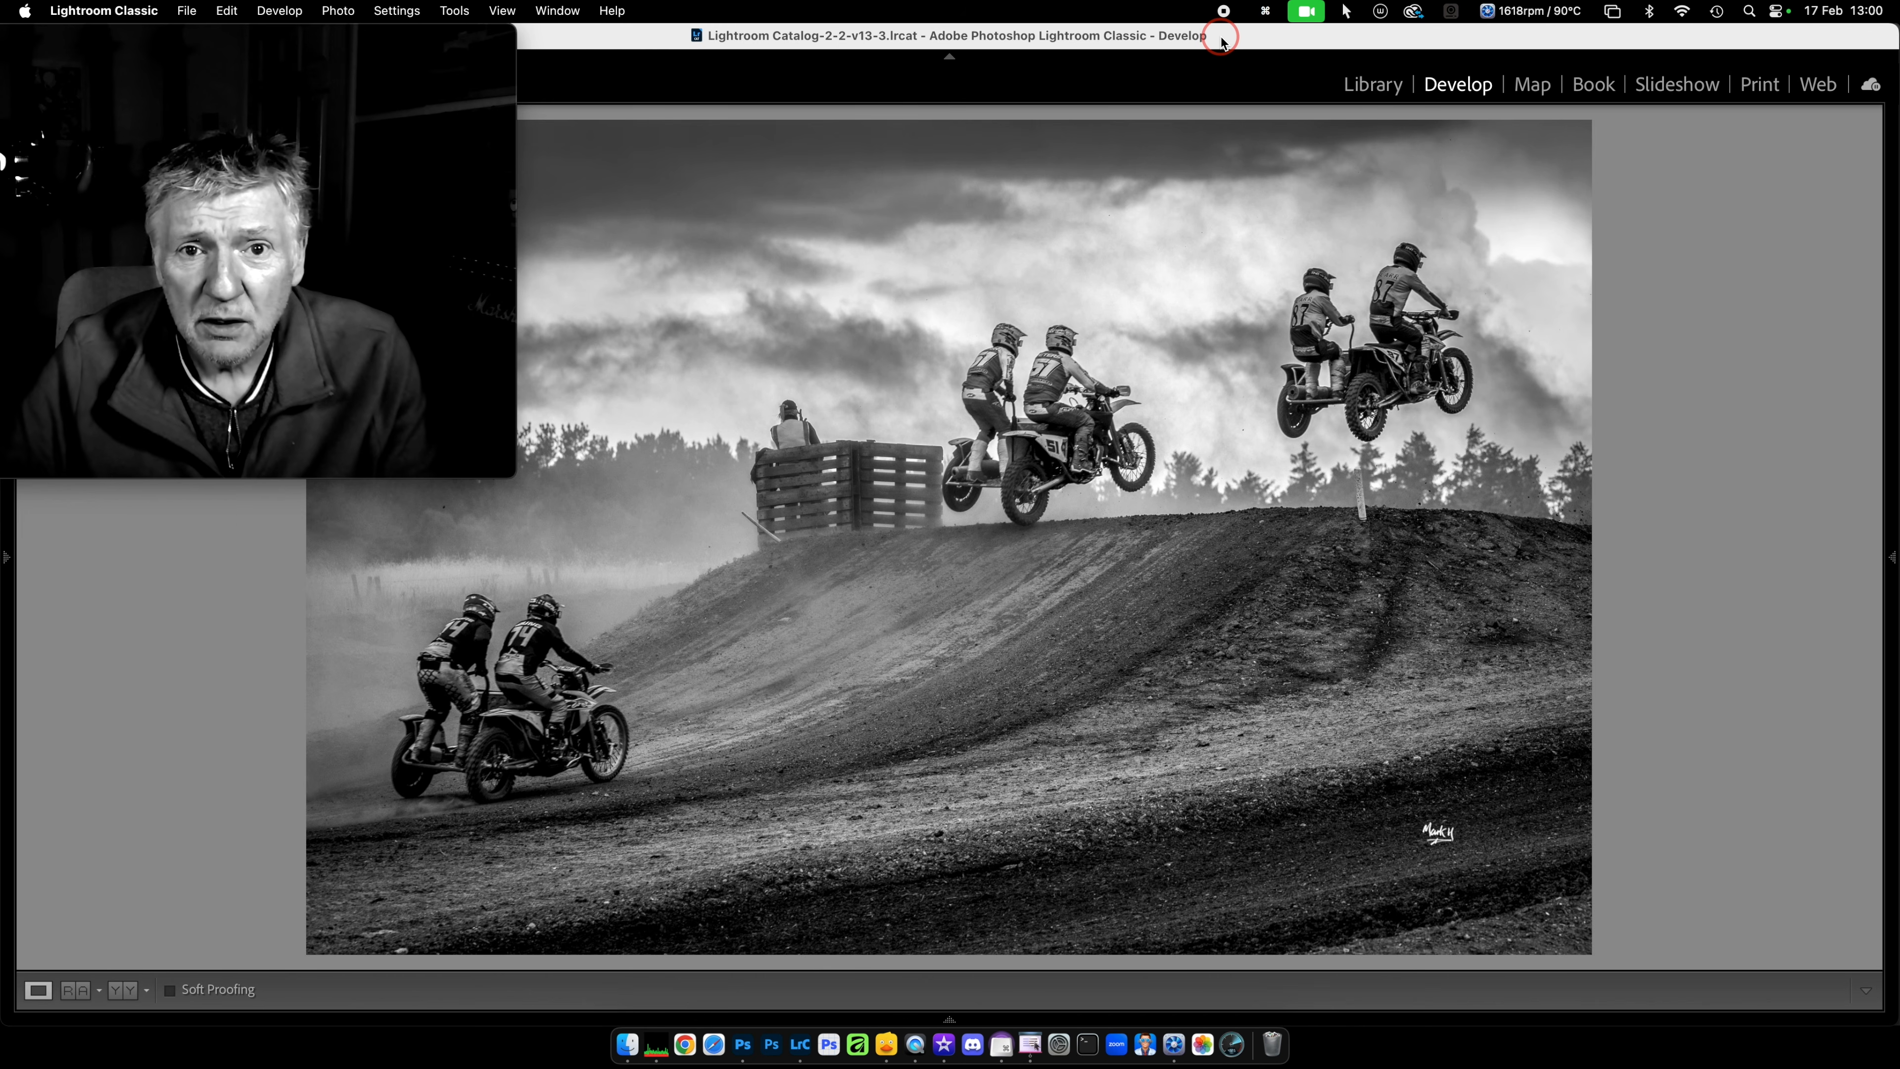
key("Right")
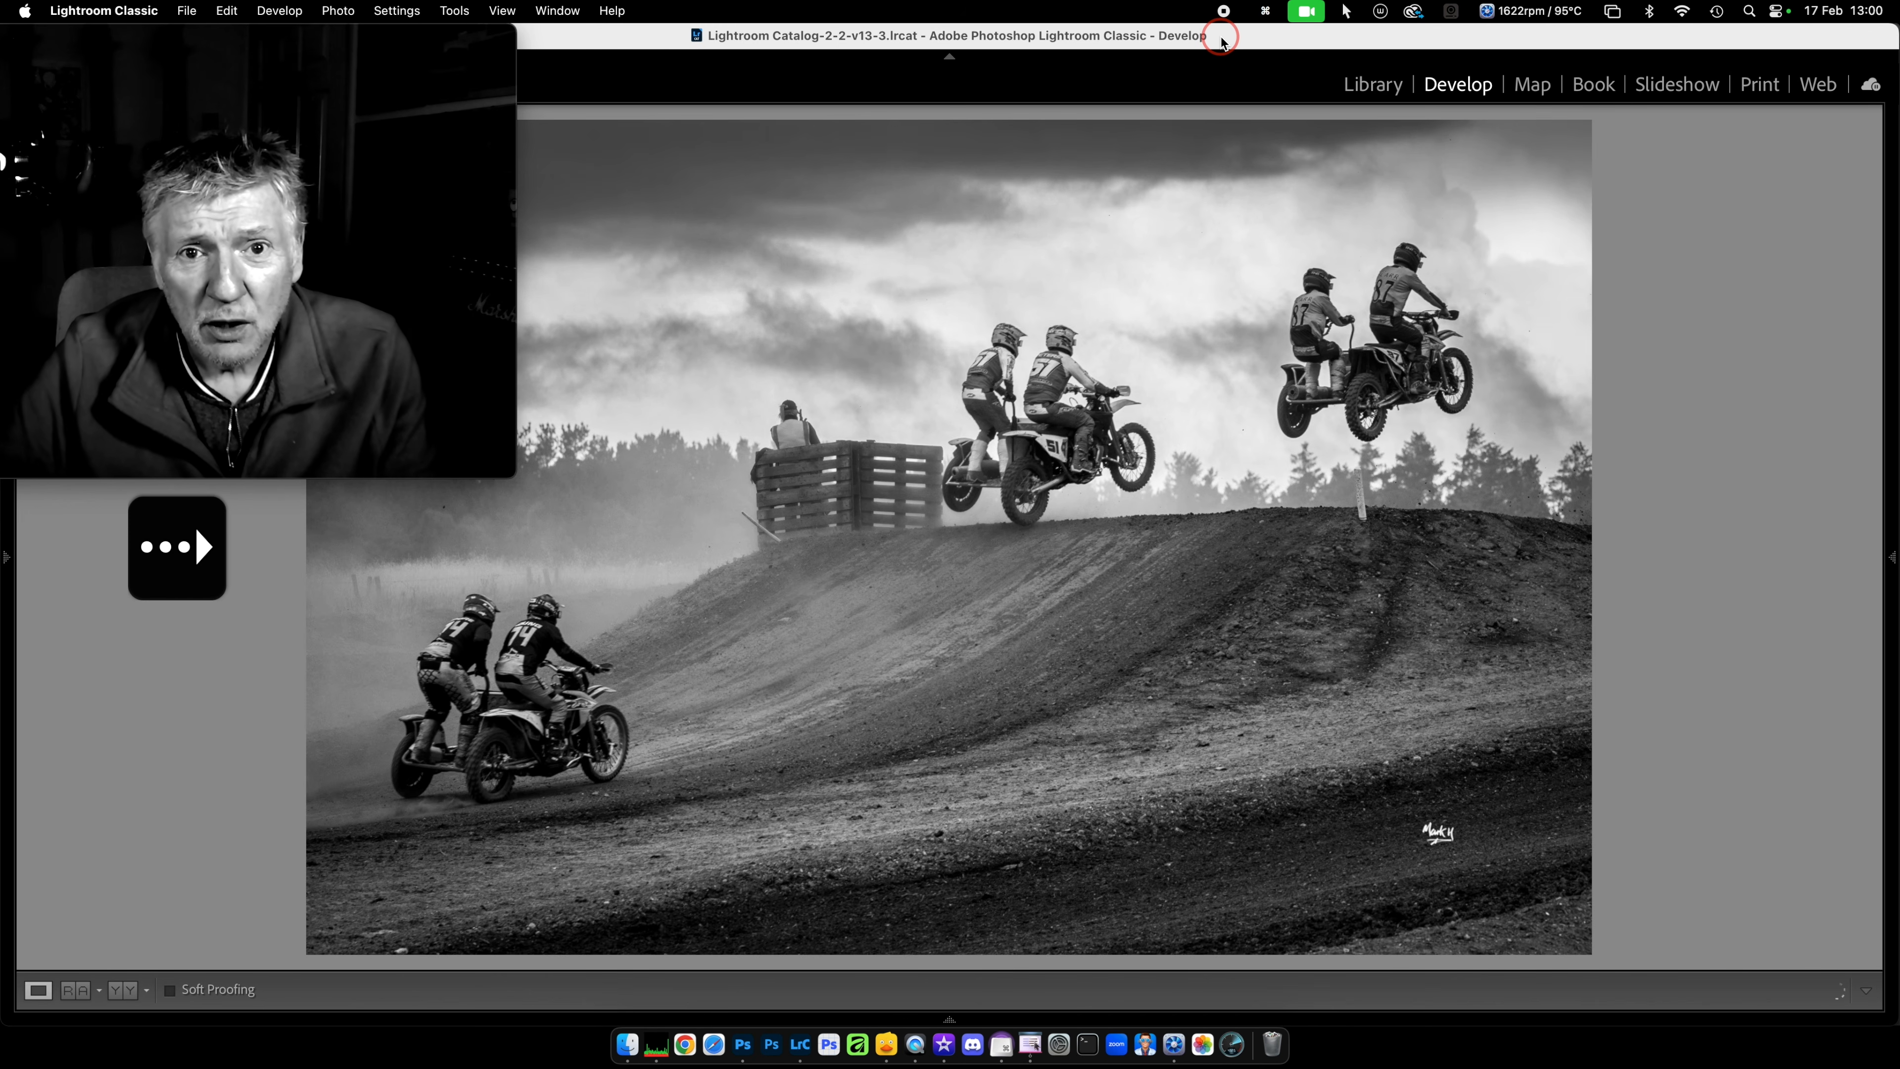
key("Left")
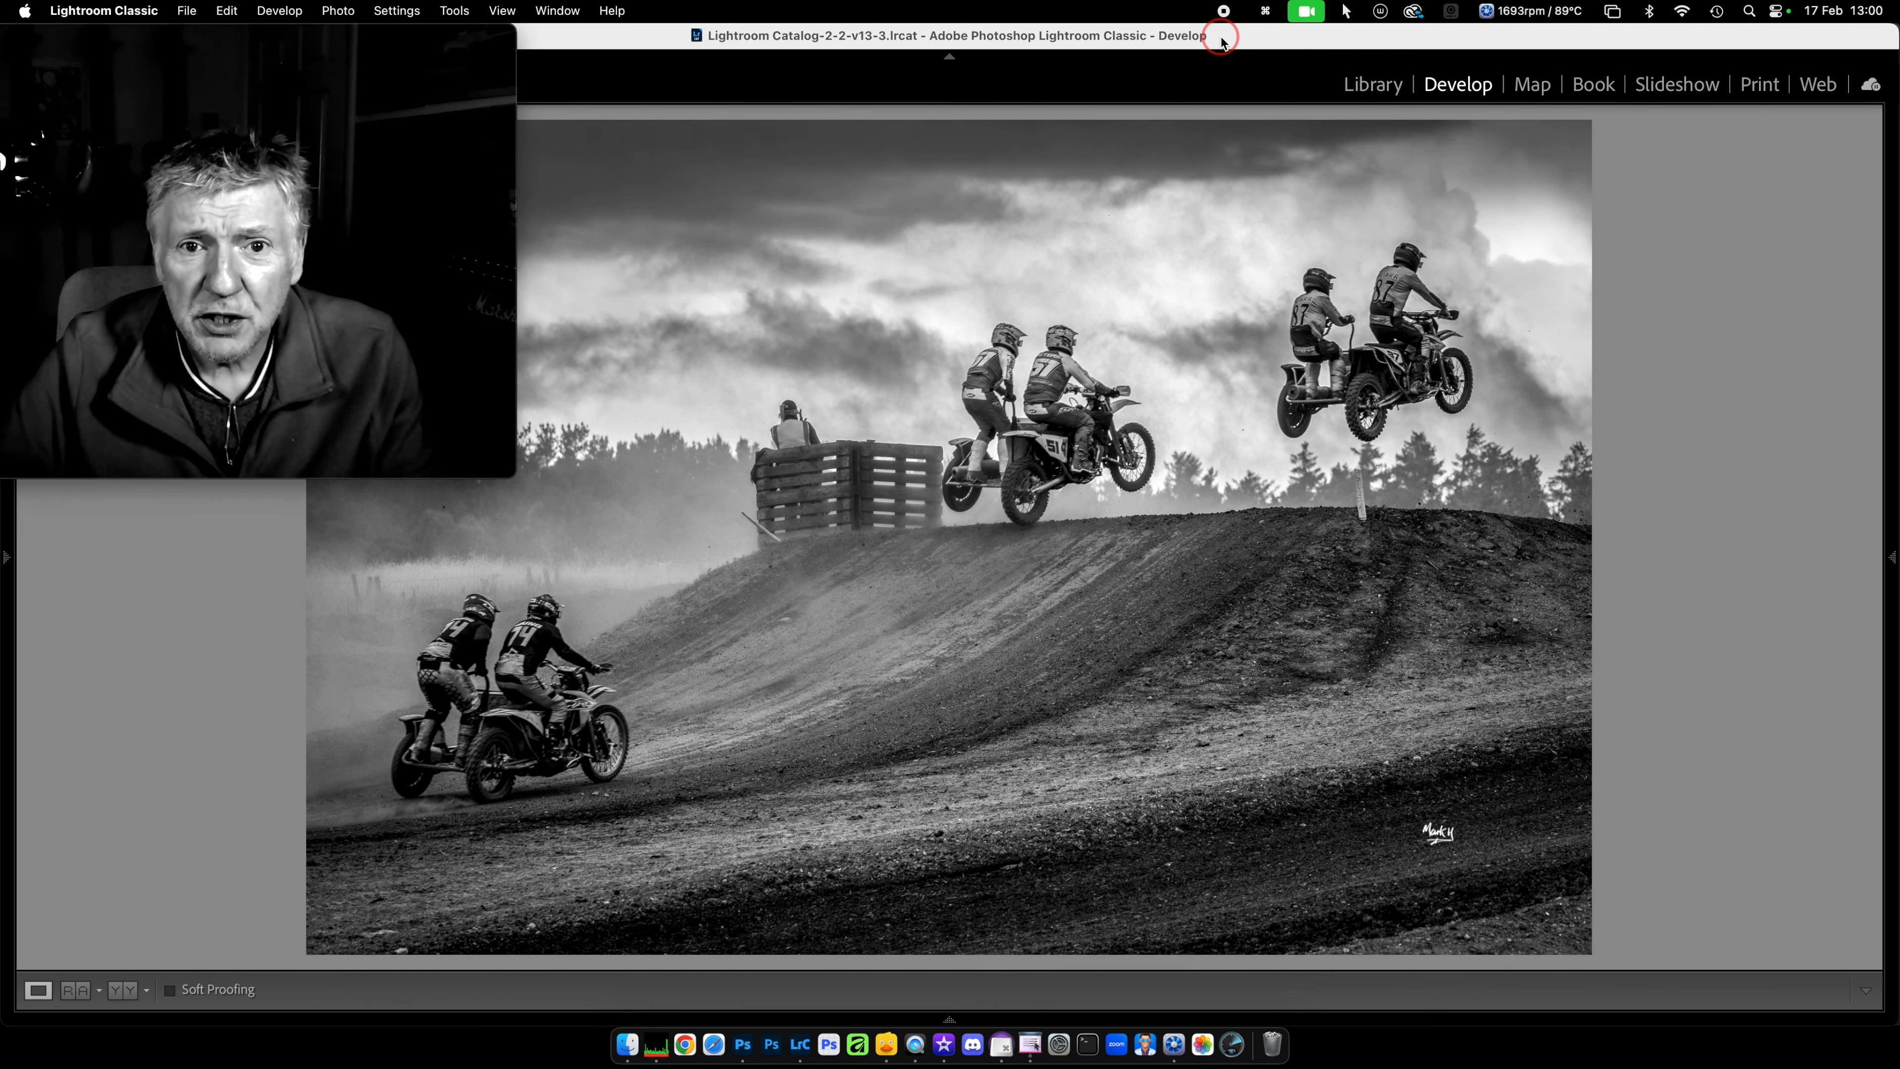
key("Left")
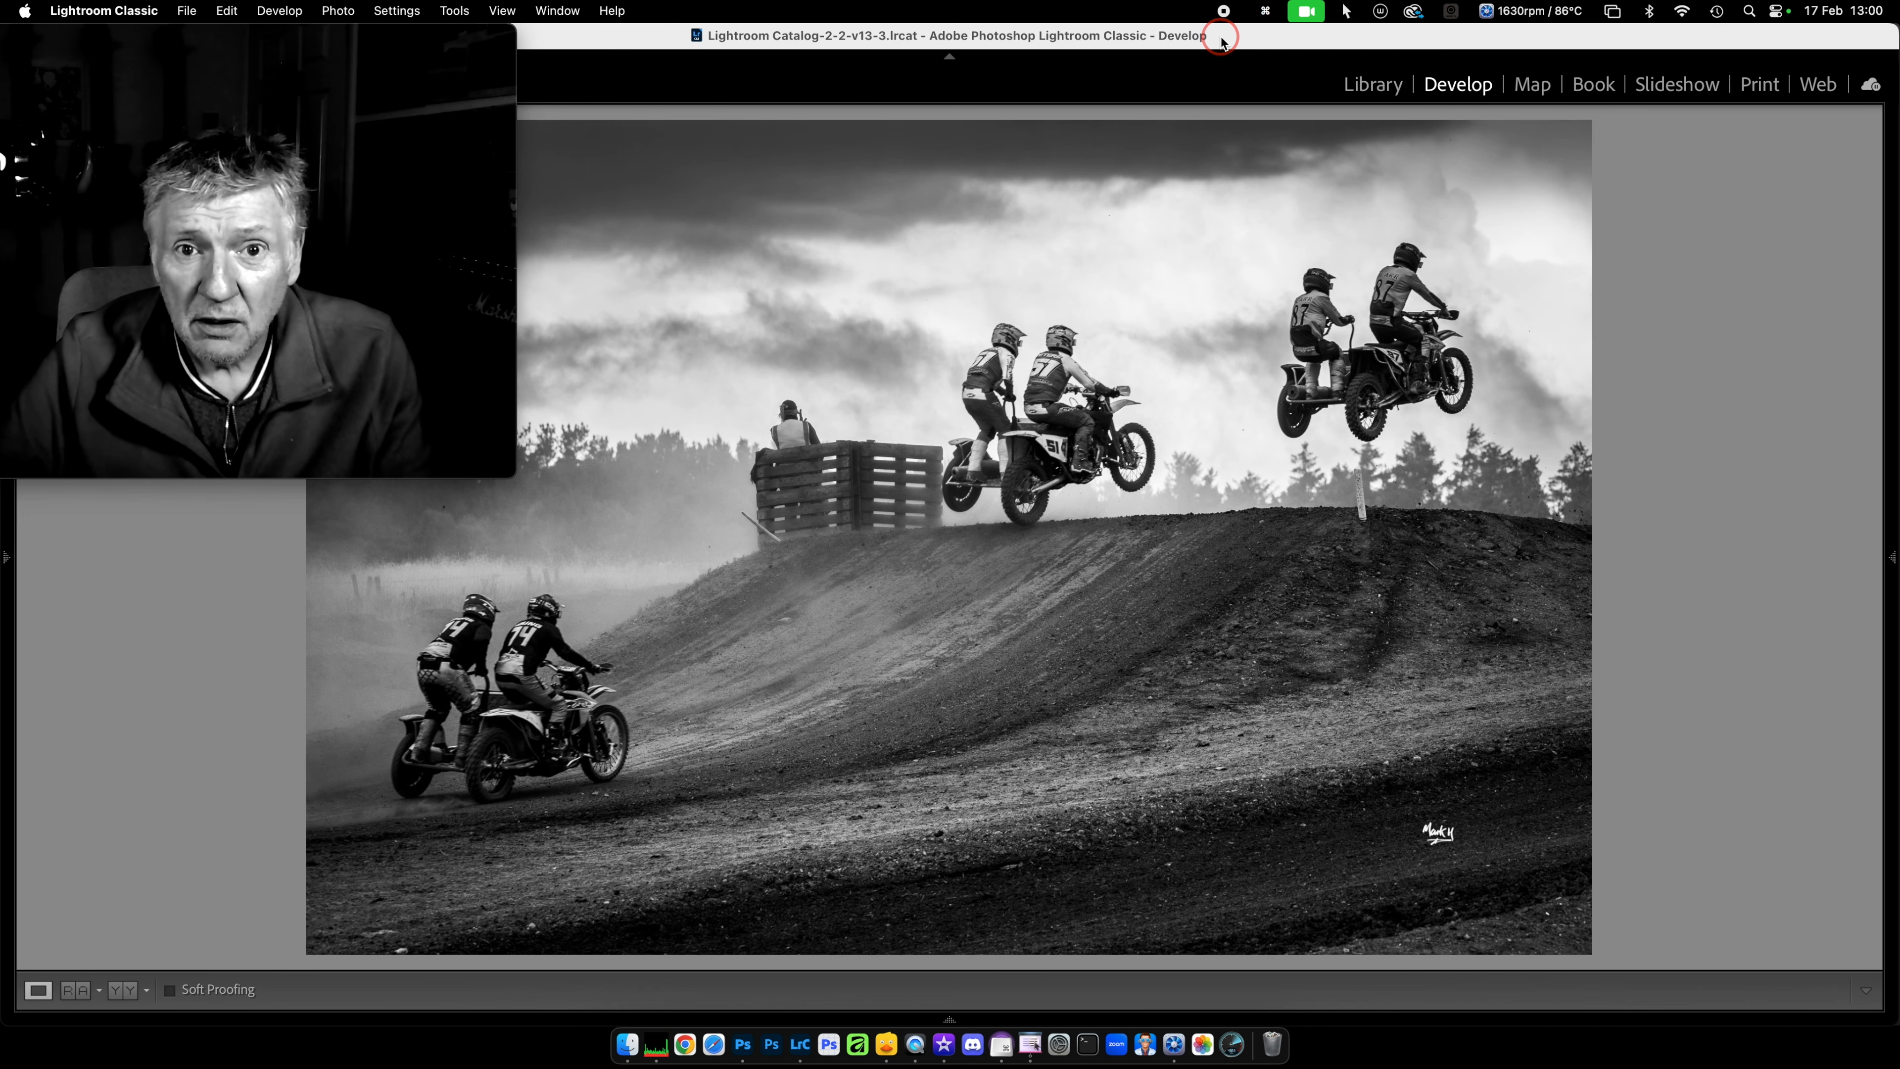
key("Right")
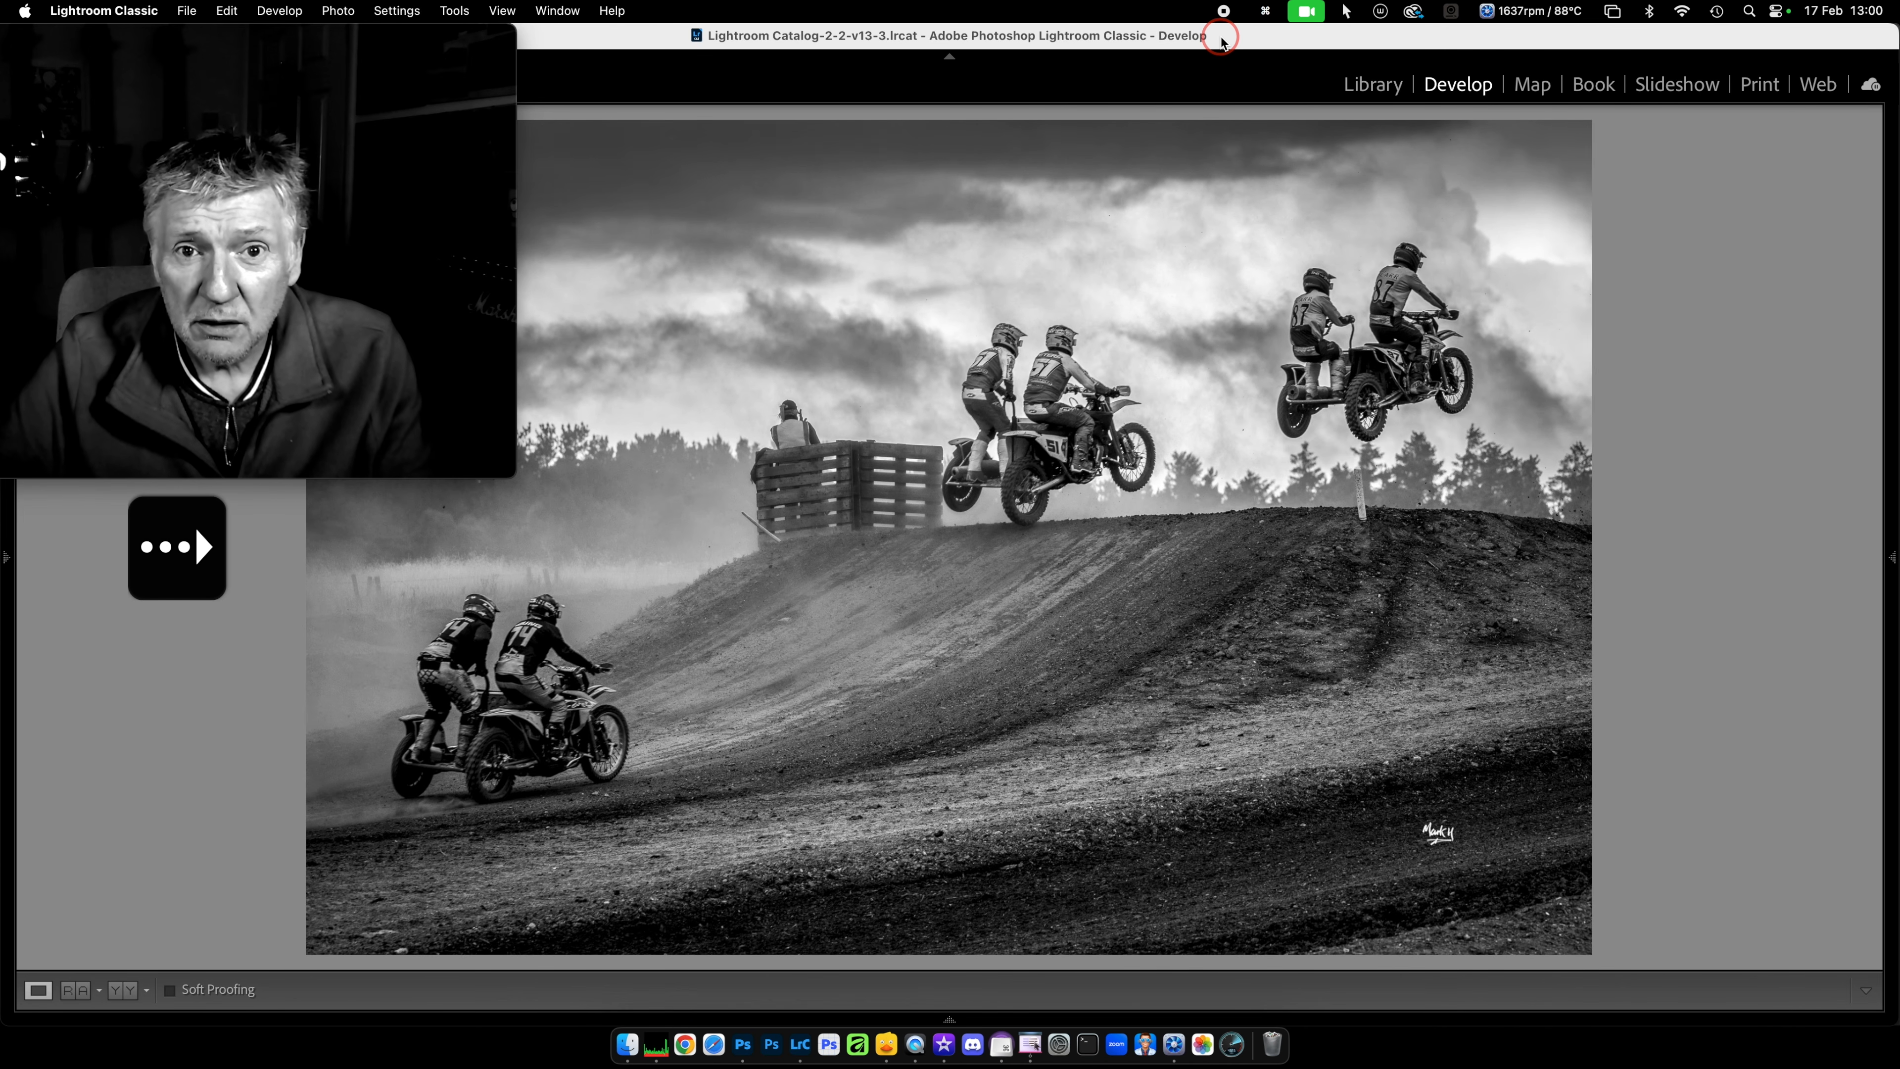
key("Right")
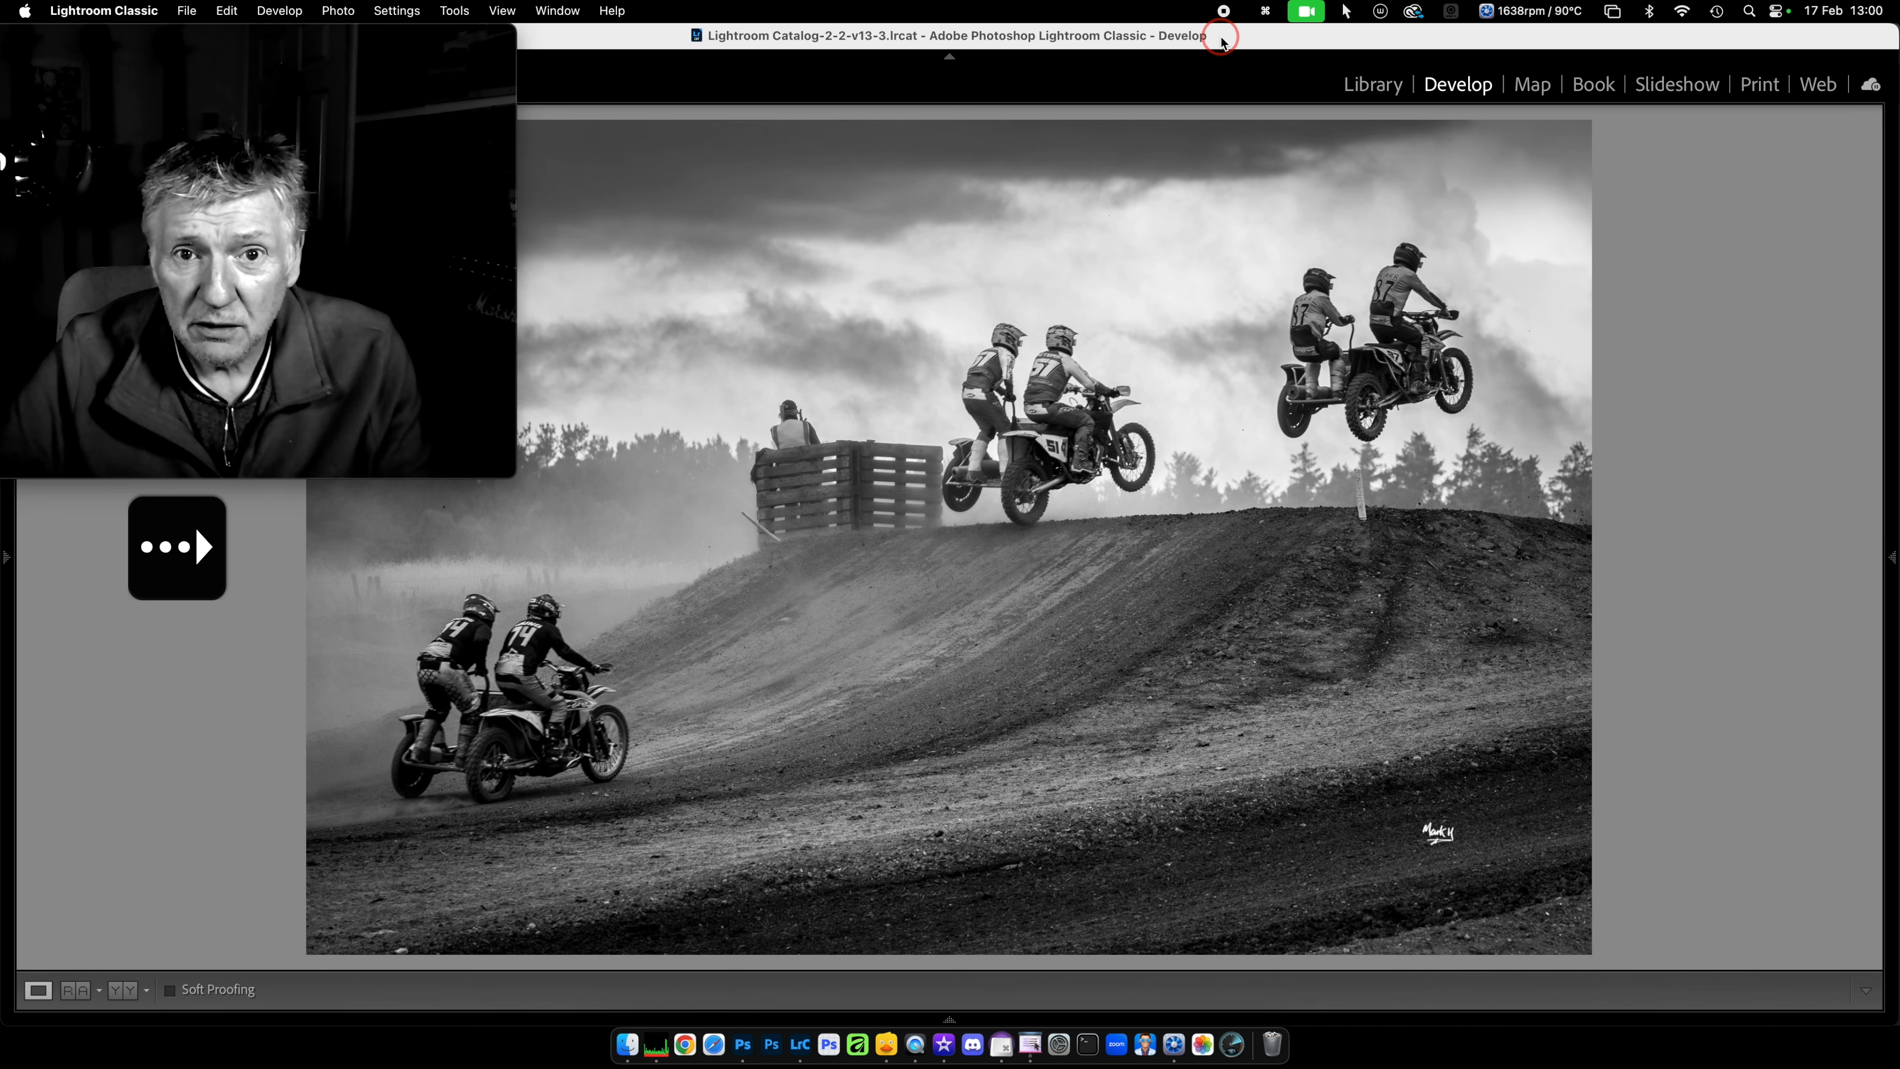
key("Left")
key("Left")
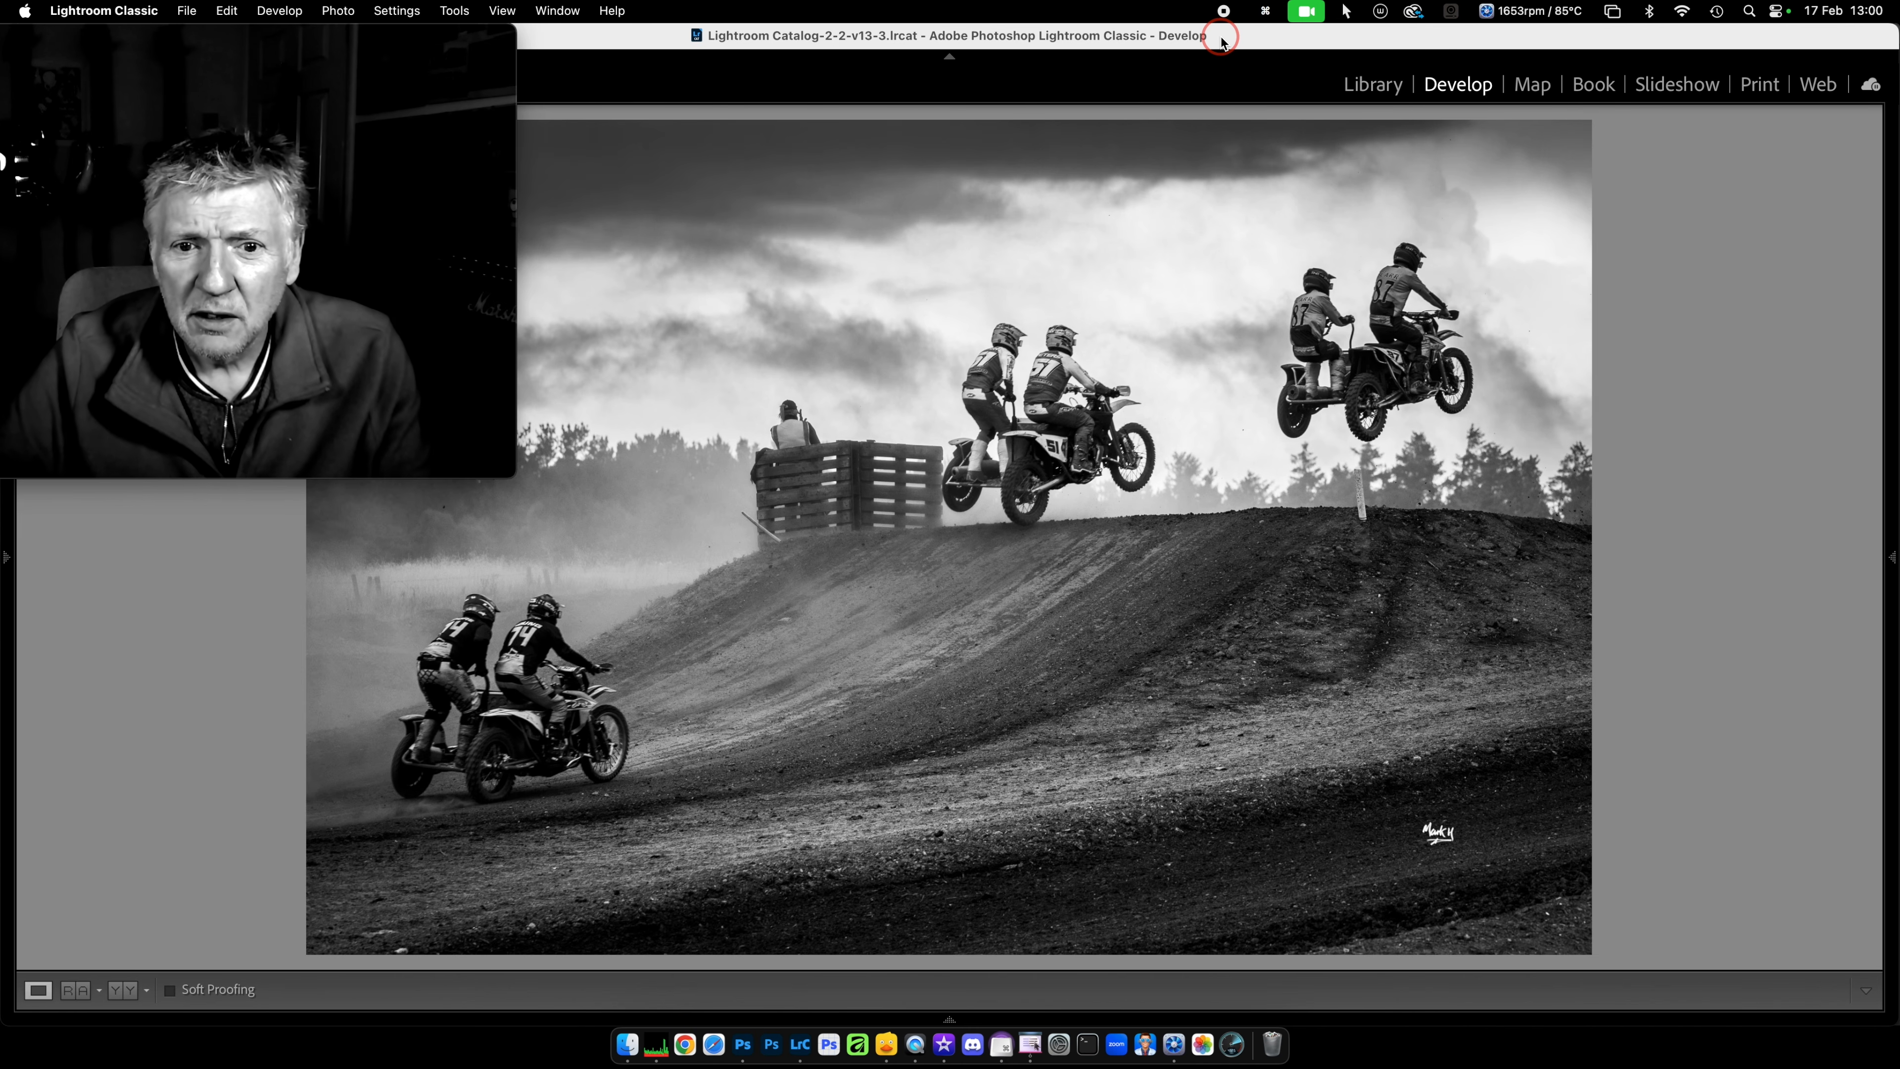
key("Right")
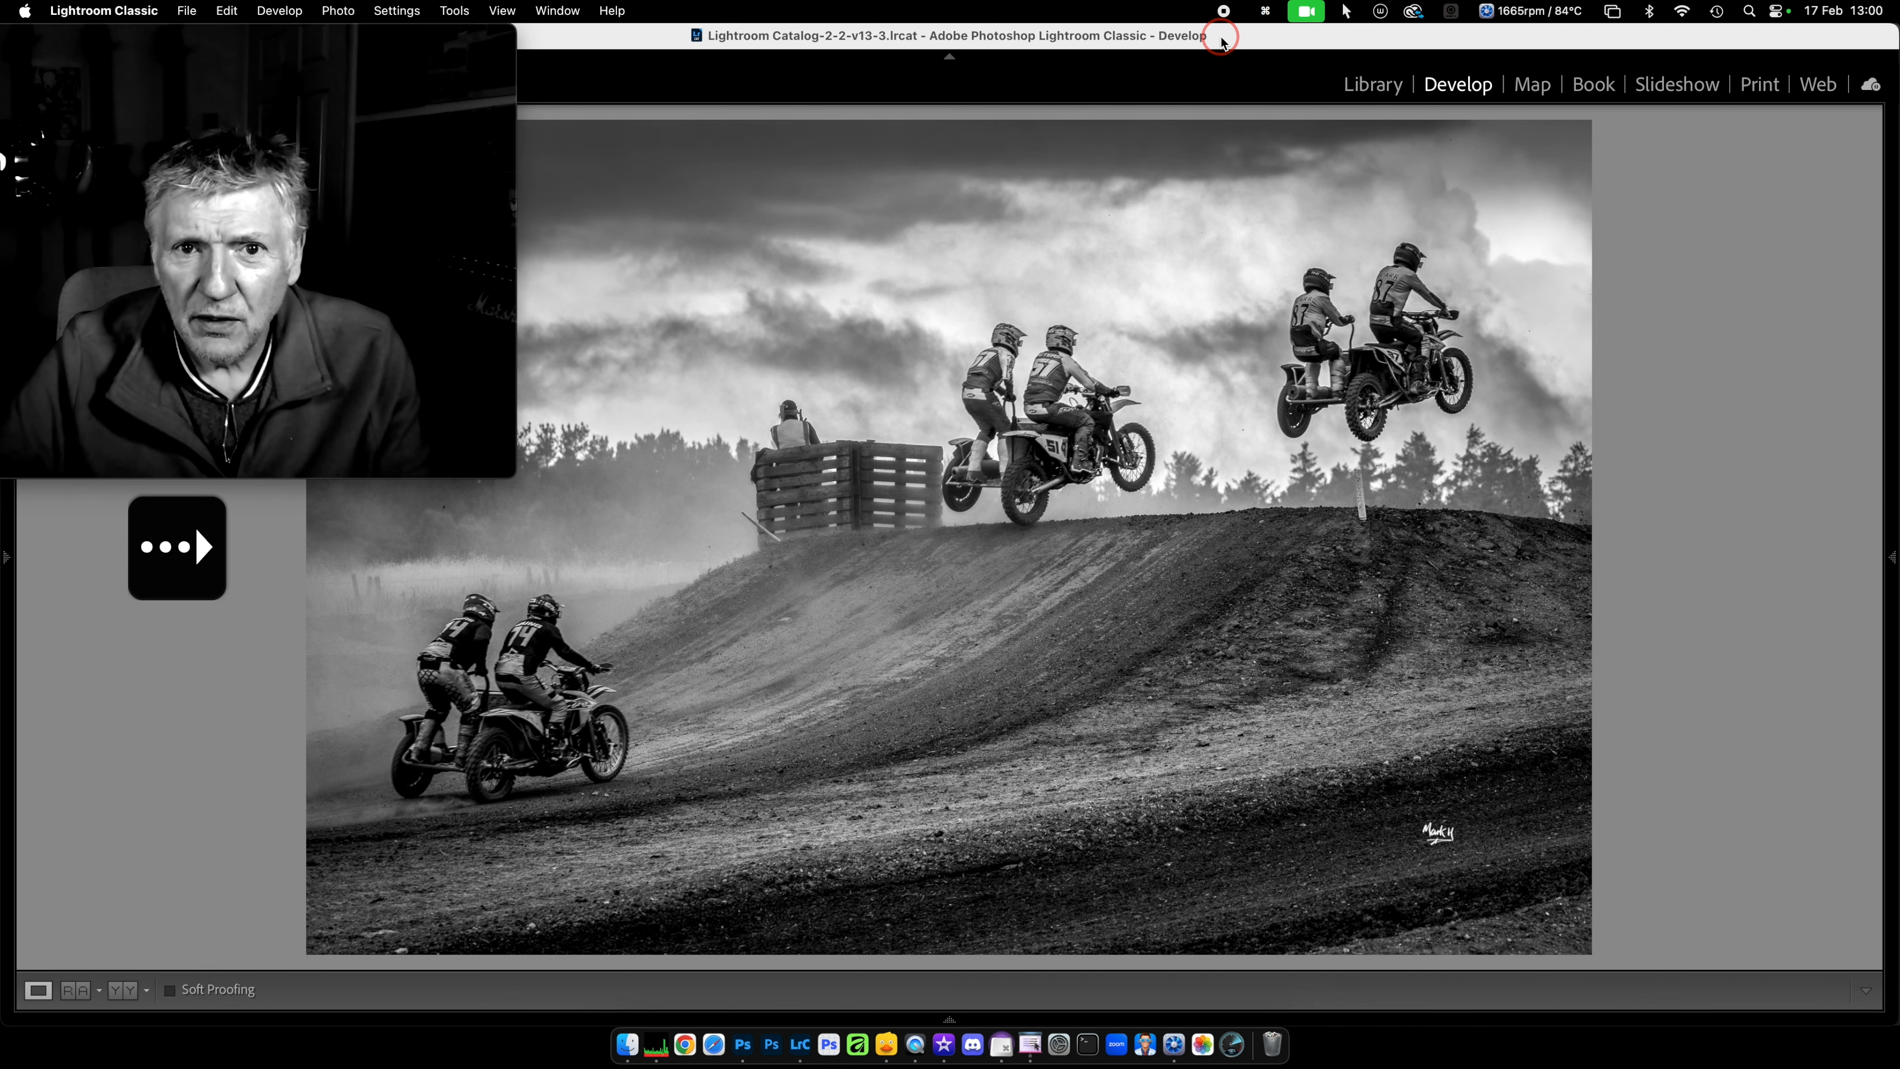
key("Left")
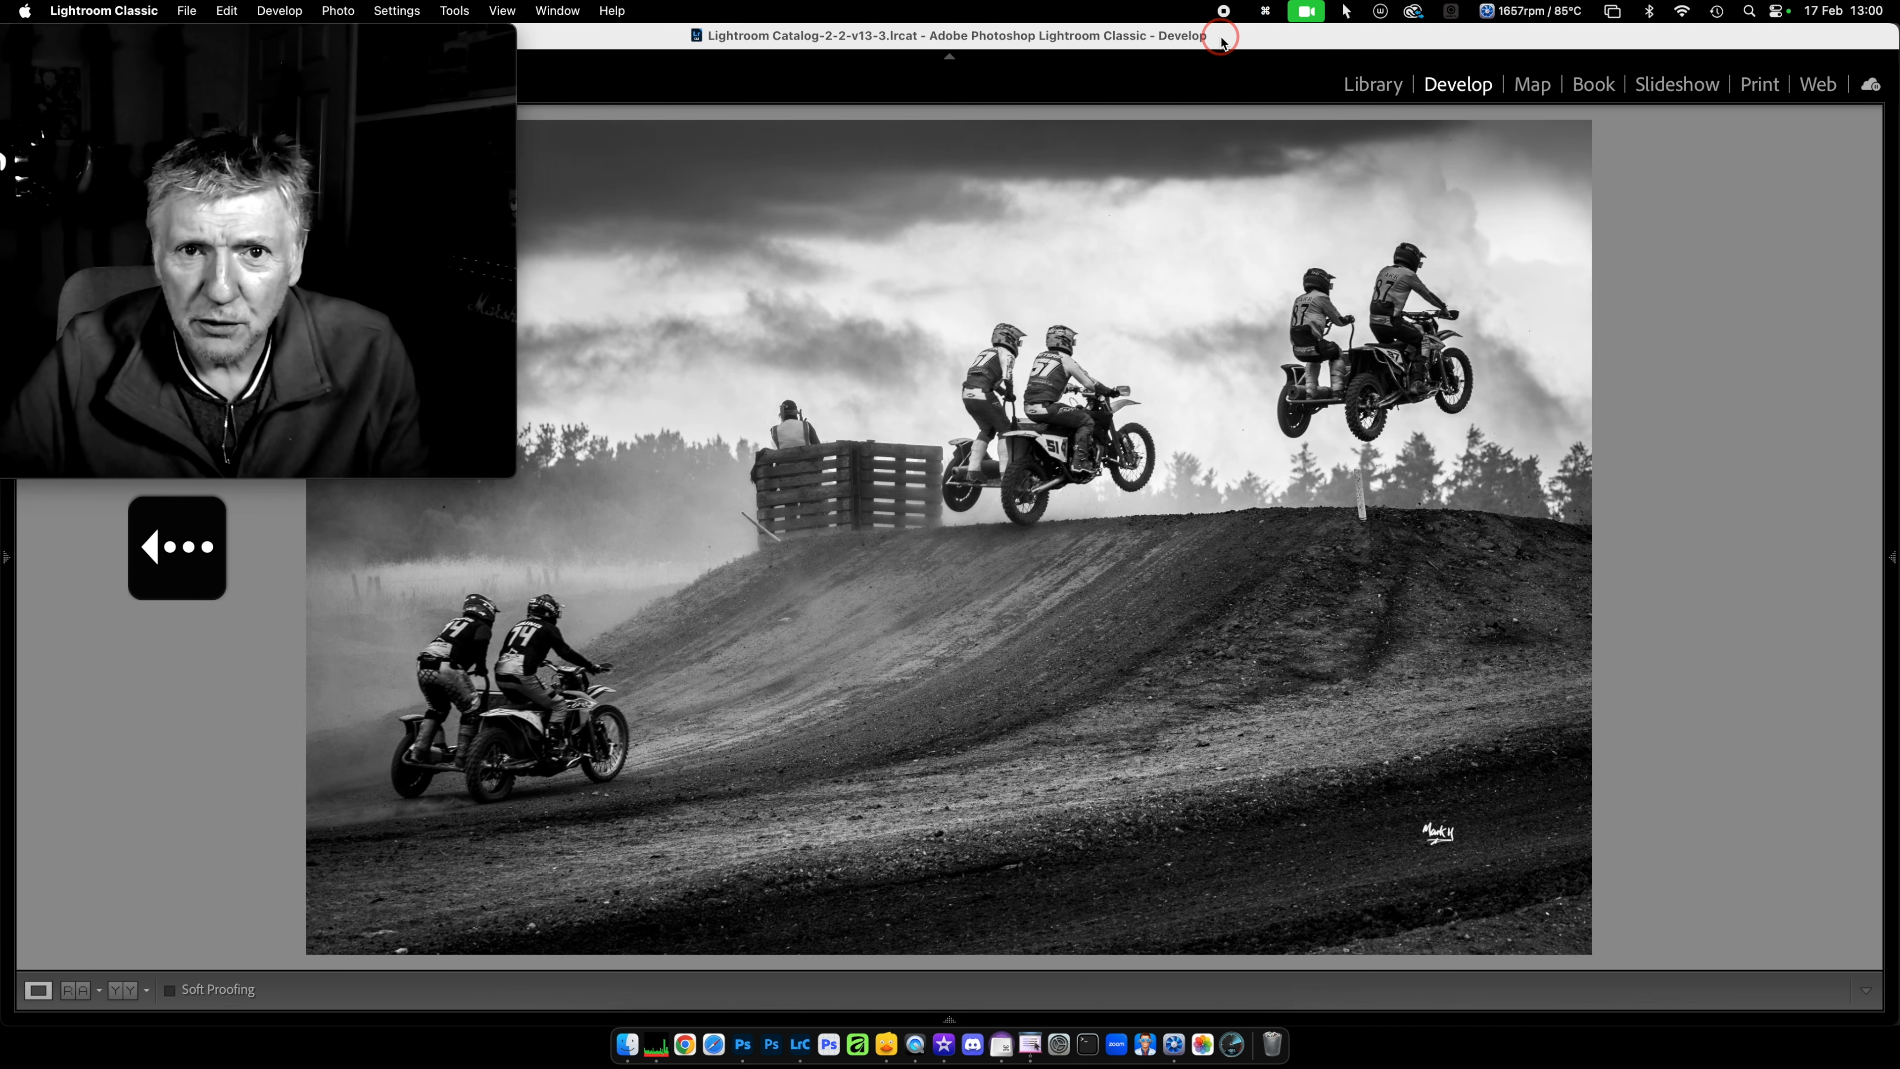
key("Right")
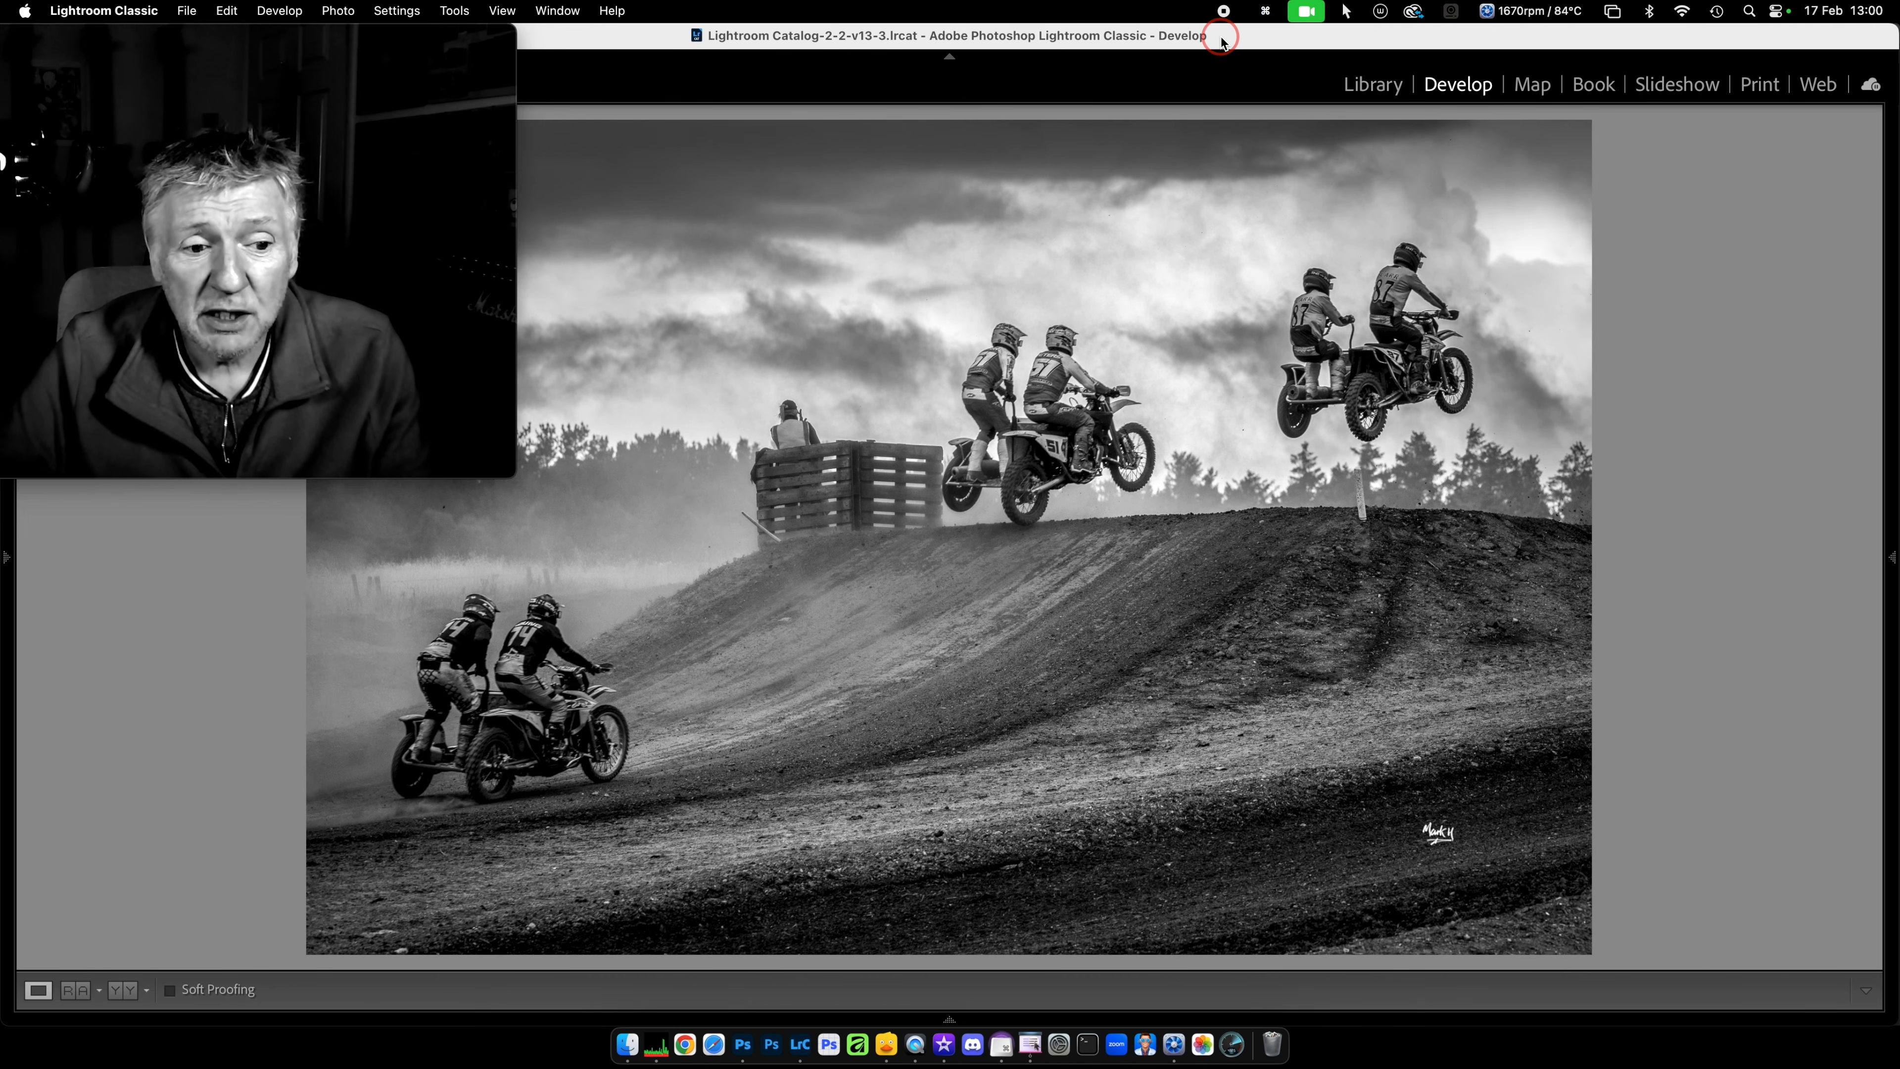
key("Right")
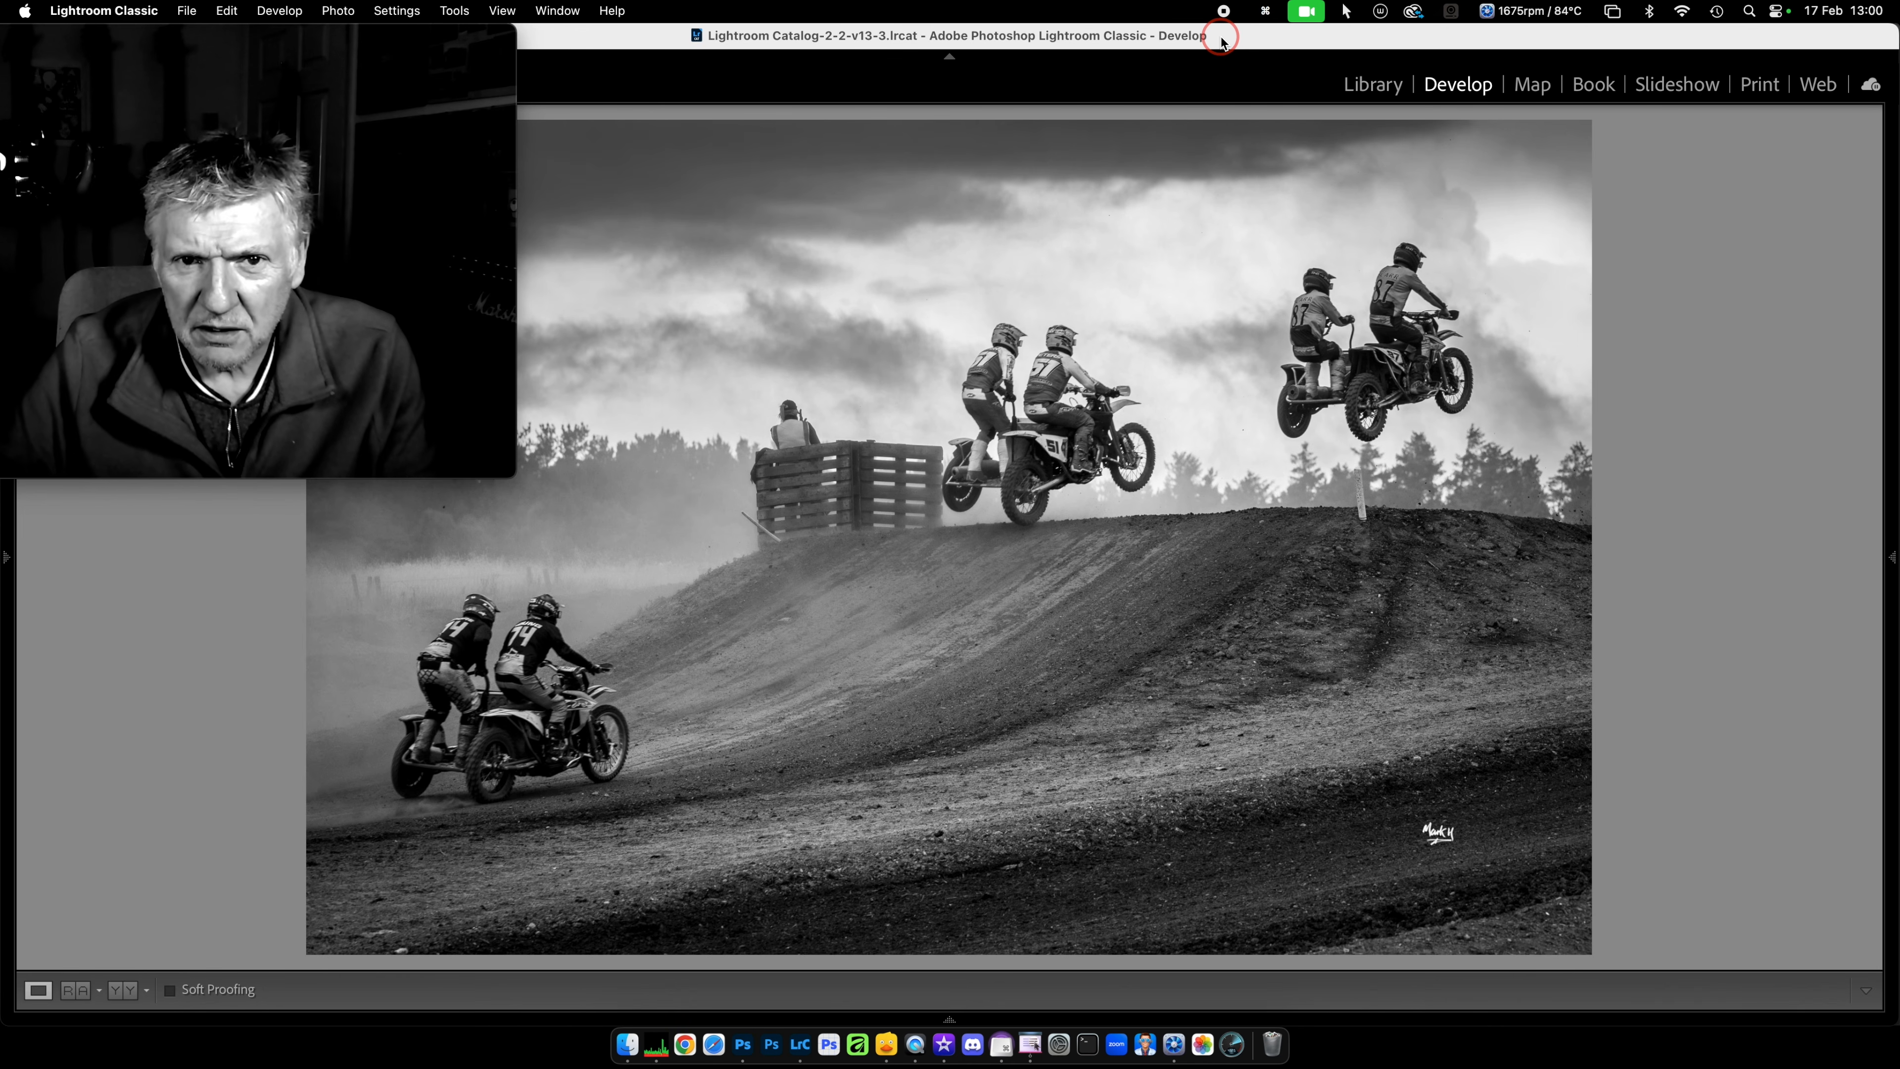
- Compare the contrast variations of the colour portrait of the bride on a motorcycle, flipping between neighbouring versions
key("Right")
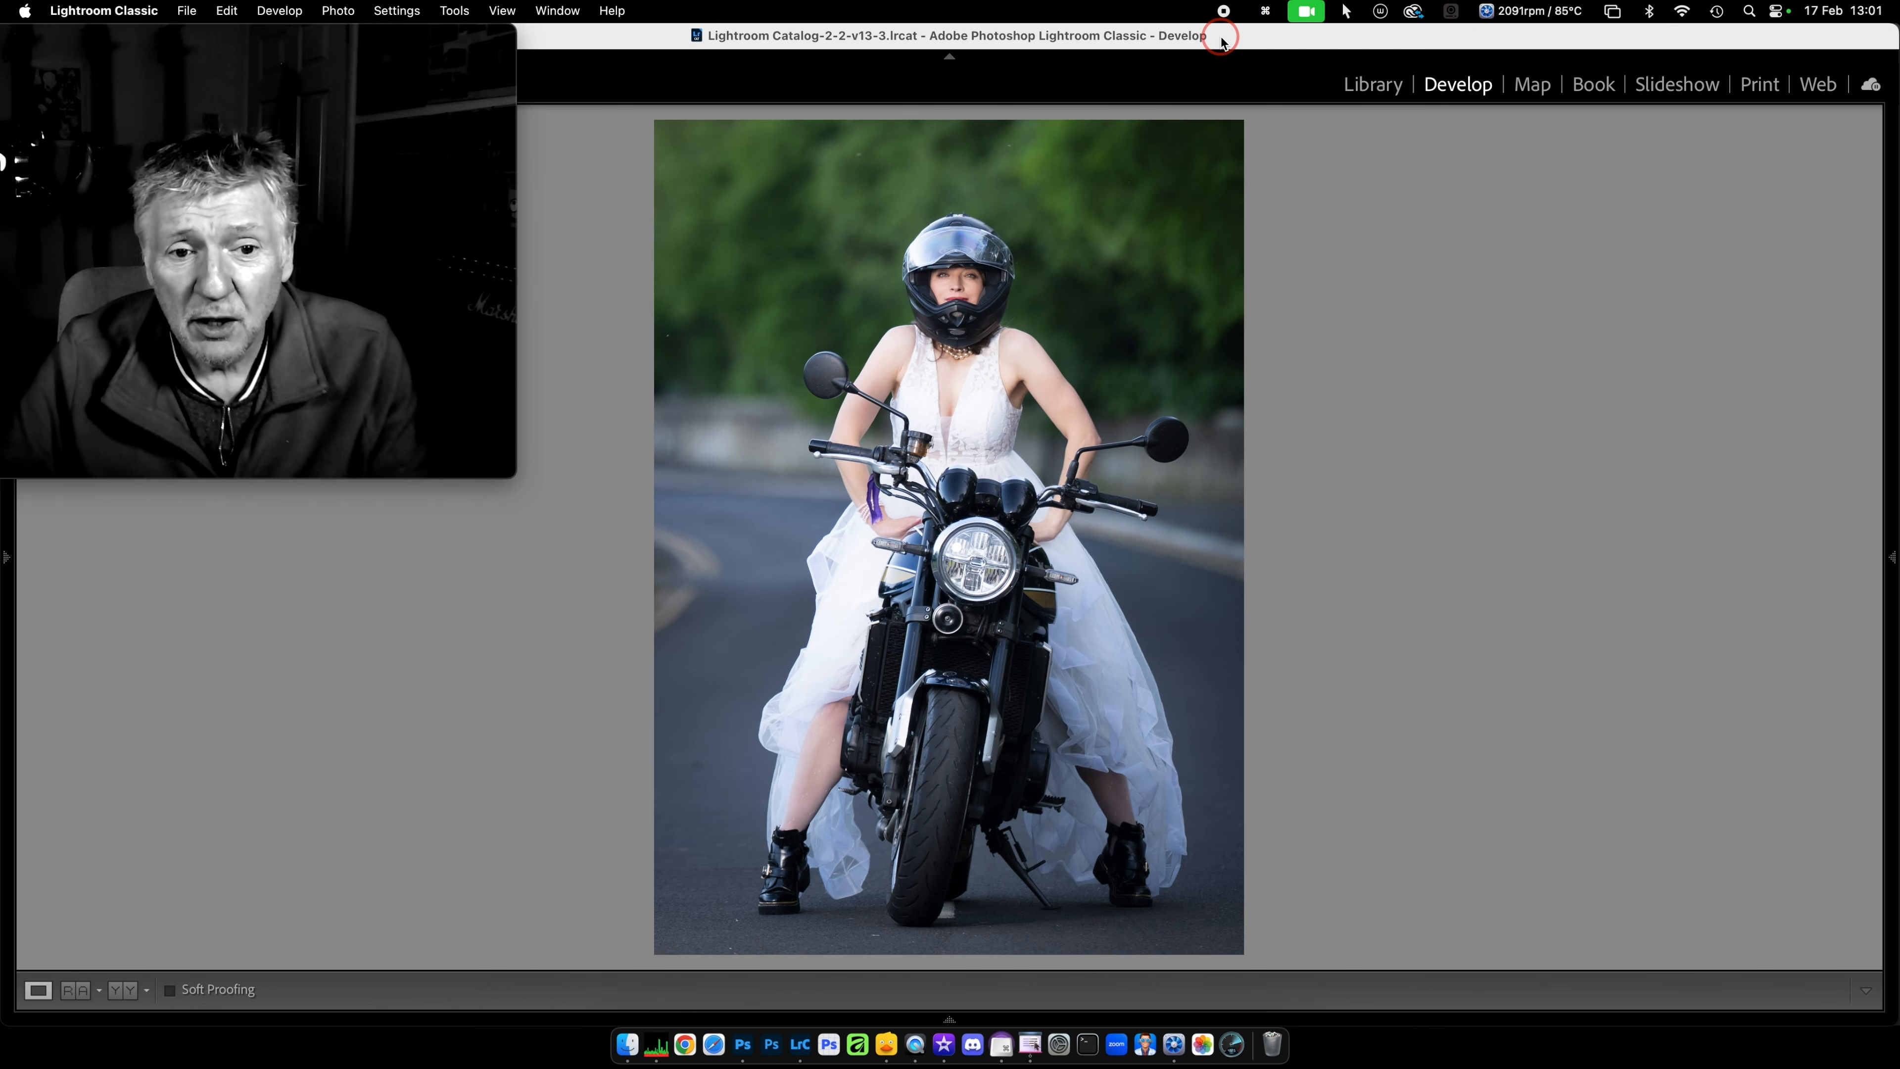
key("Right")
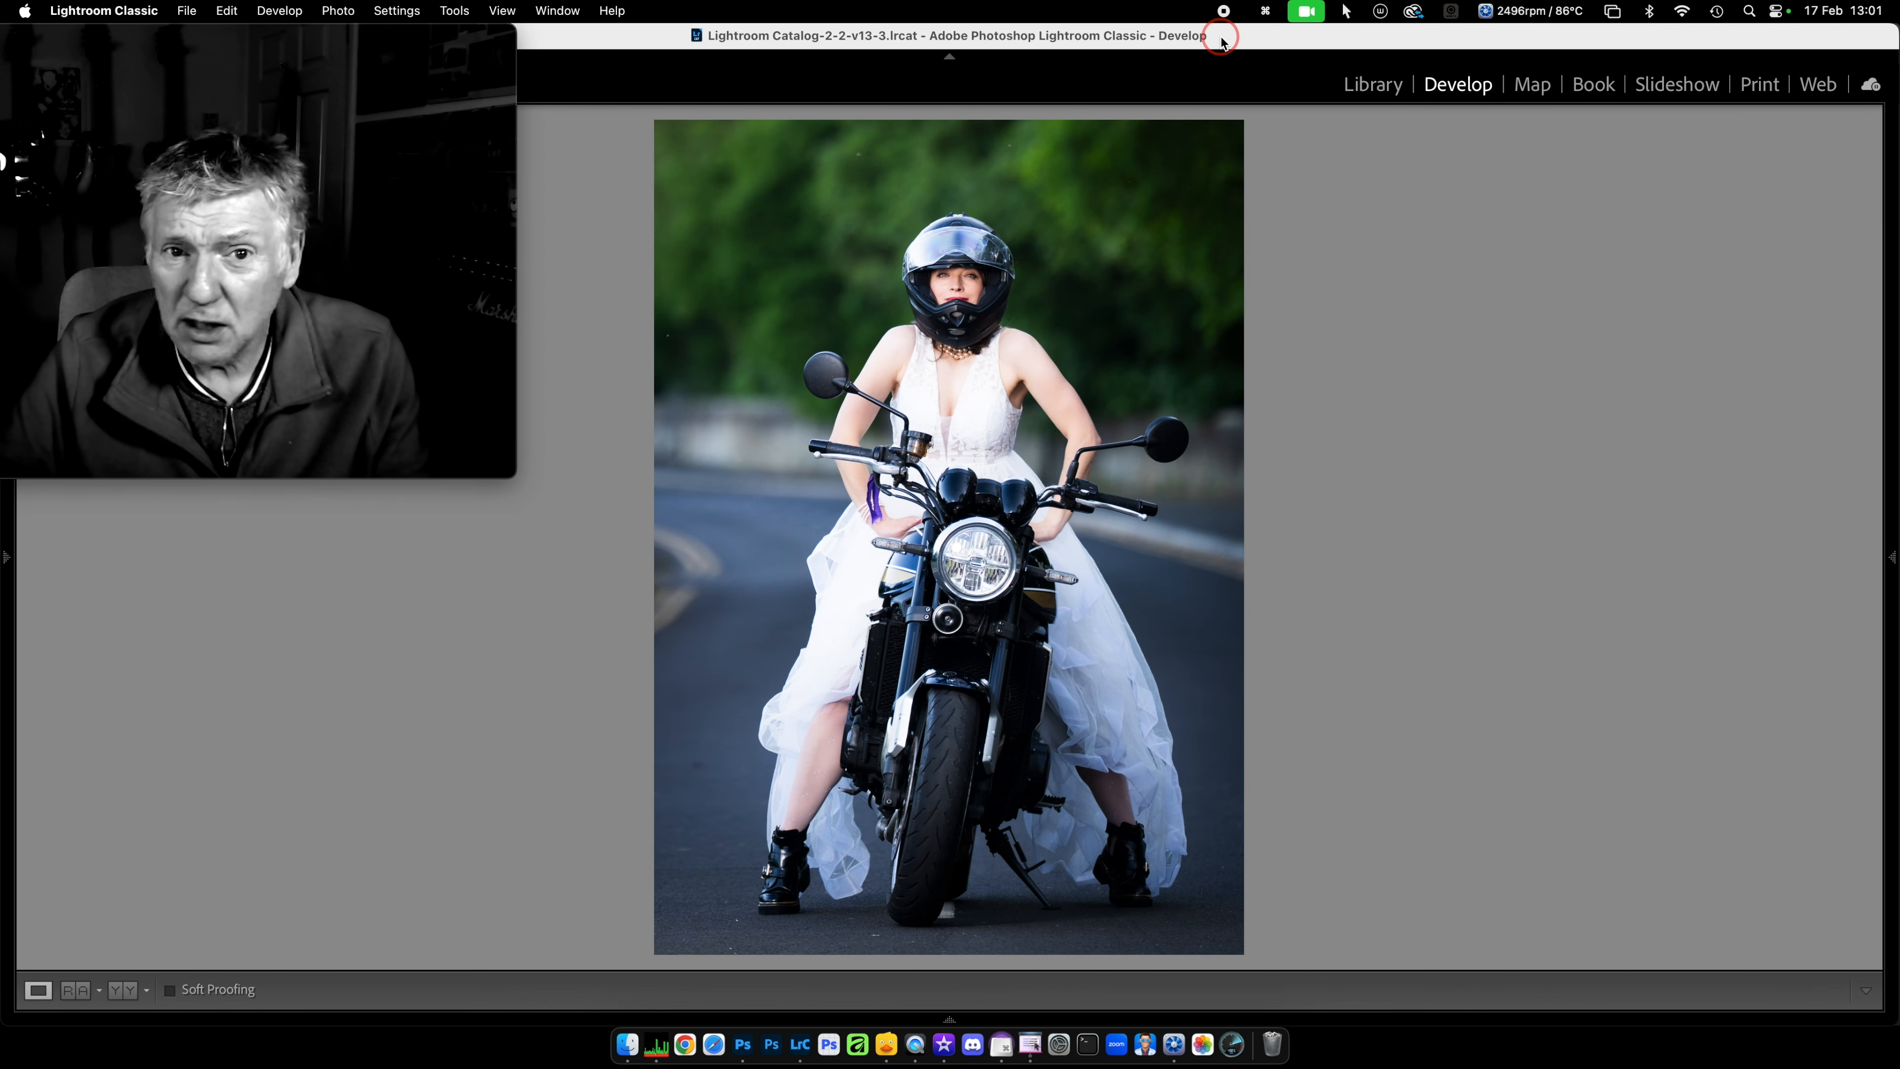
key("Right")
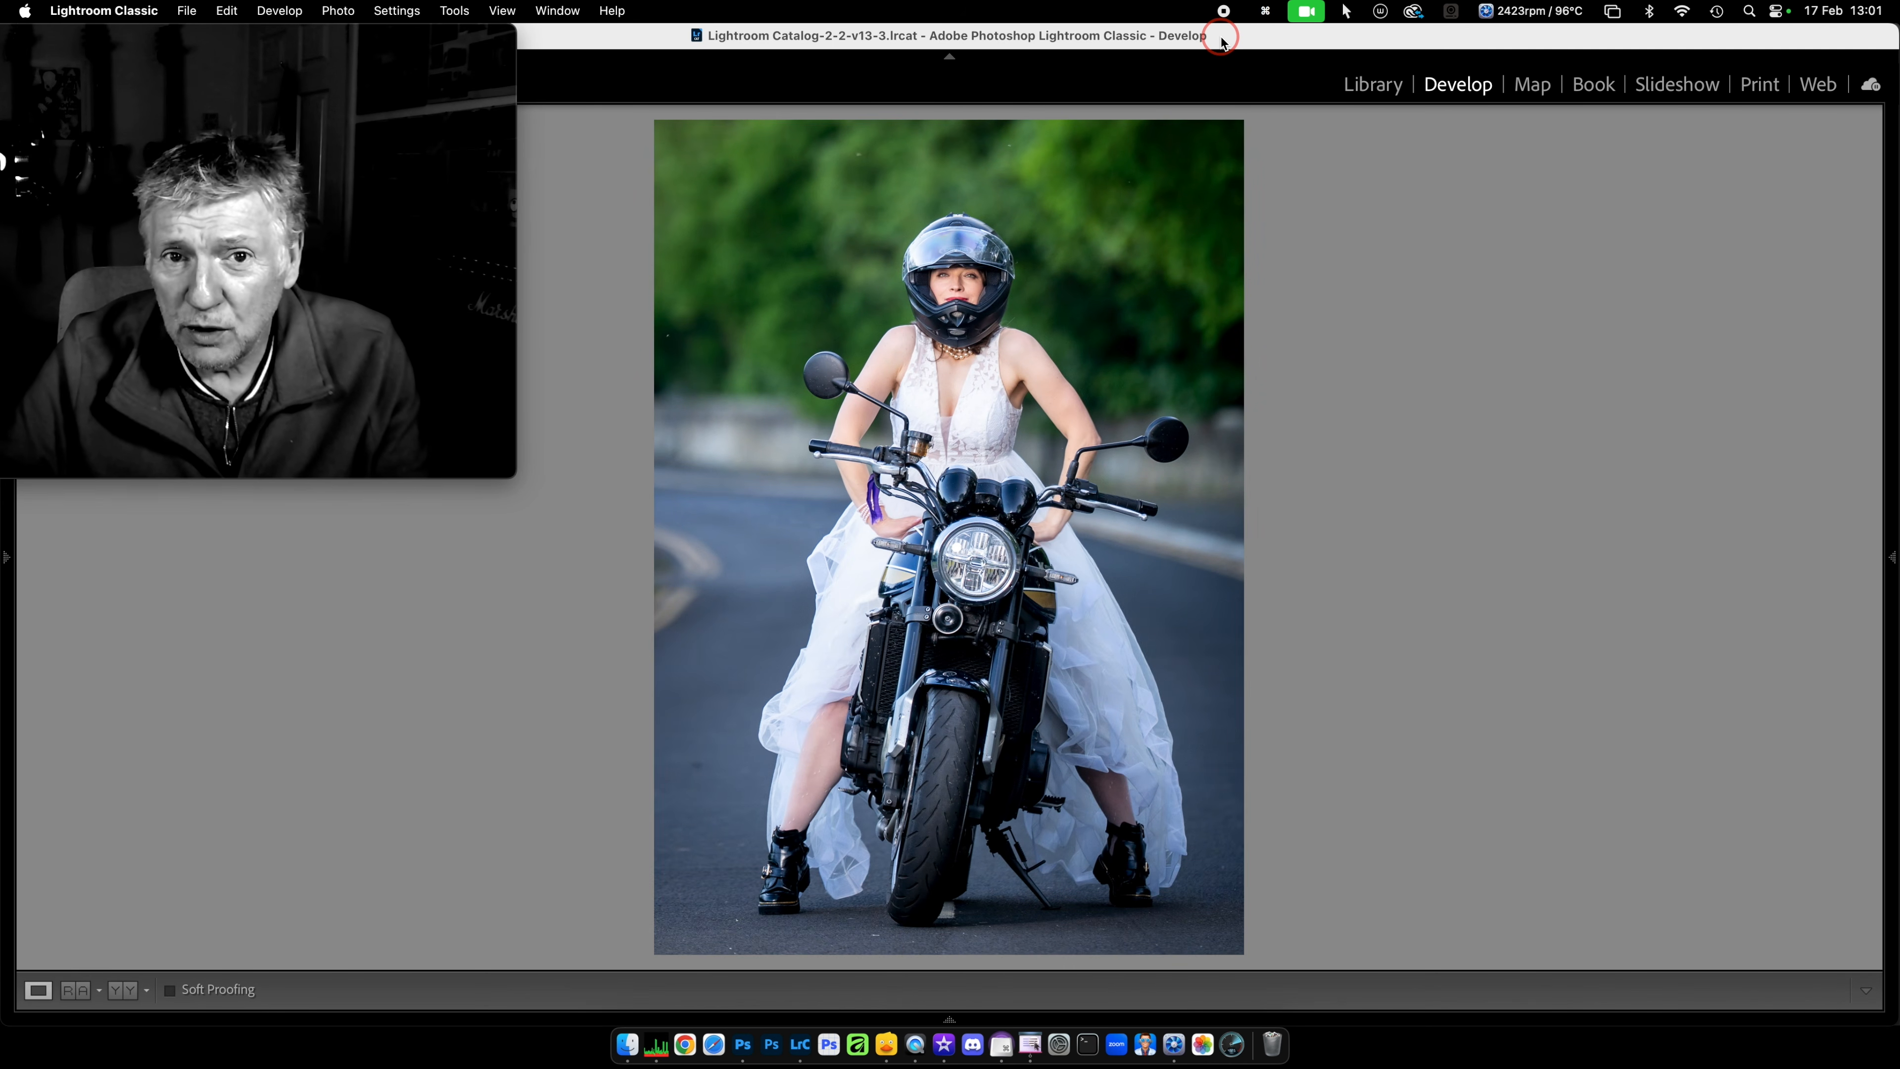
key("Right")
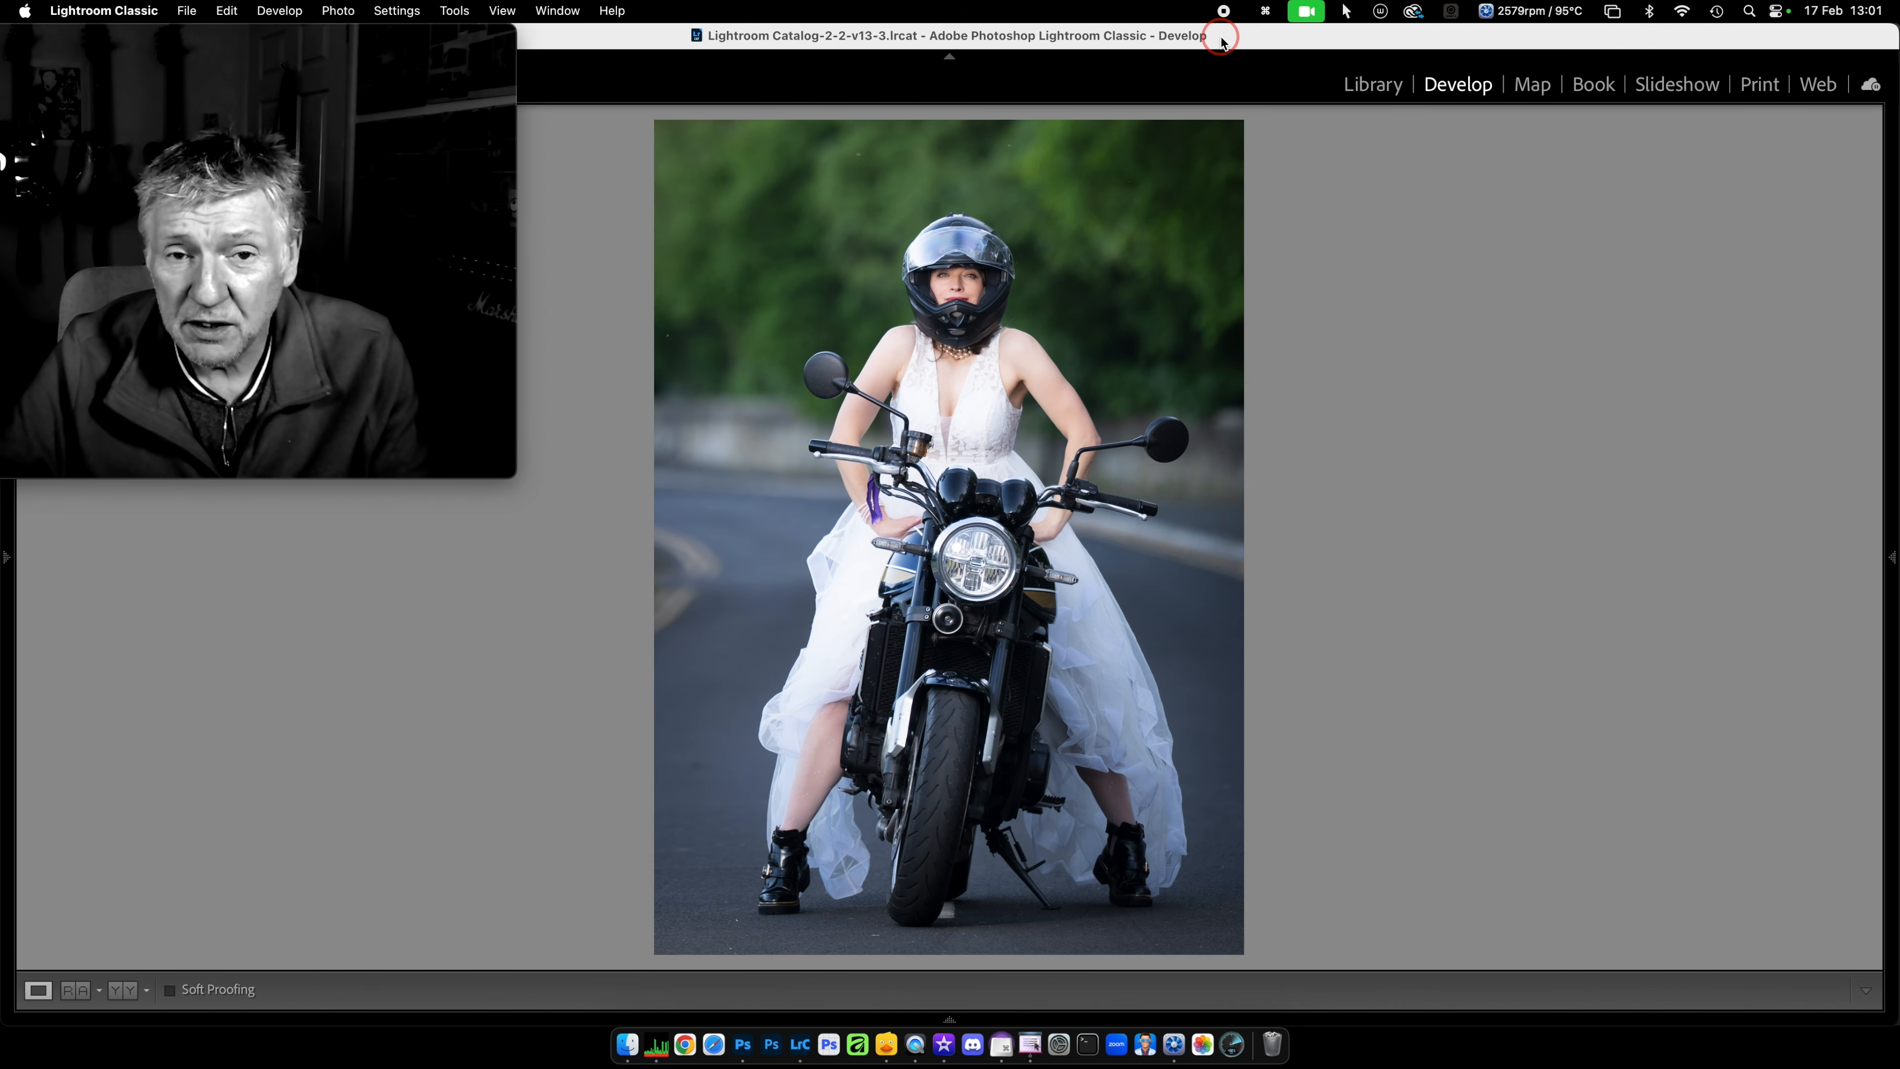
key("Left")
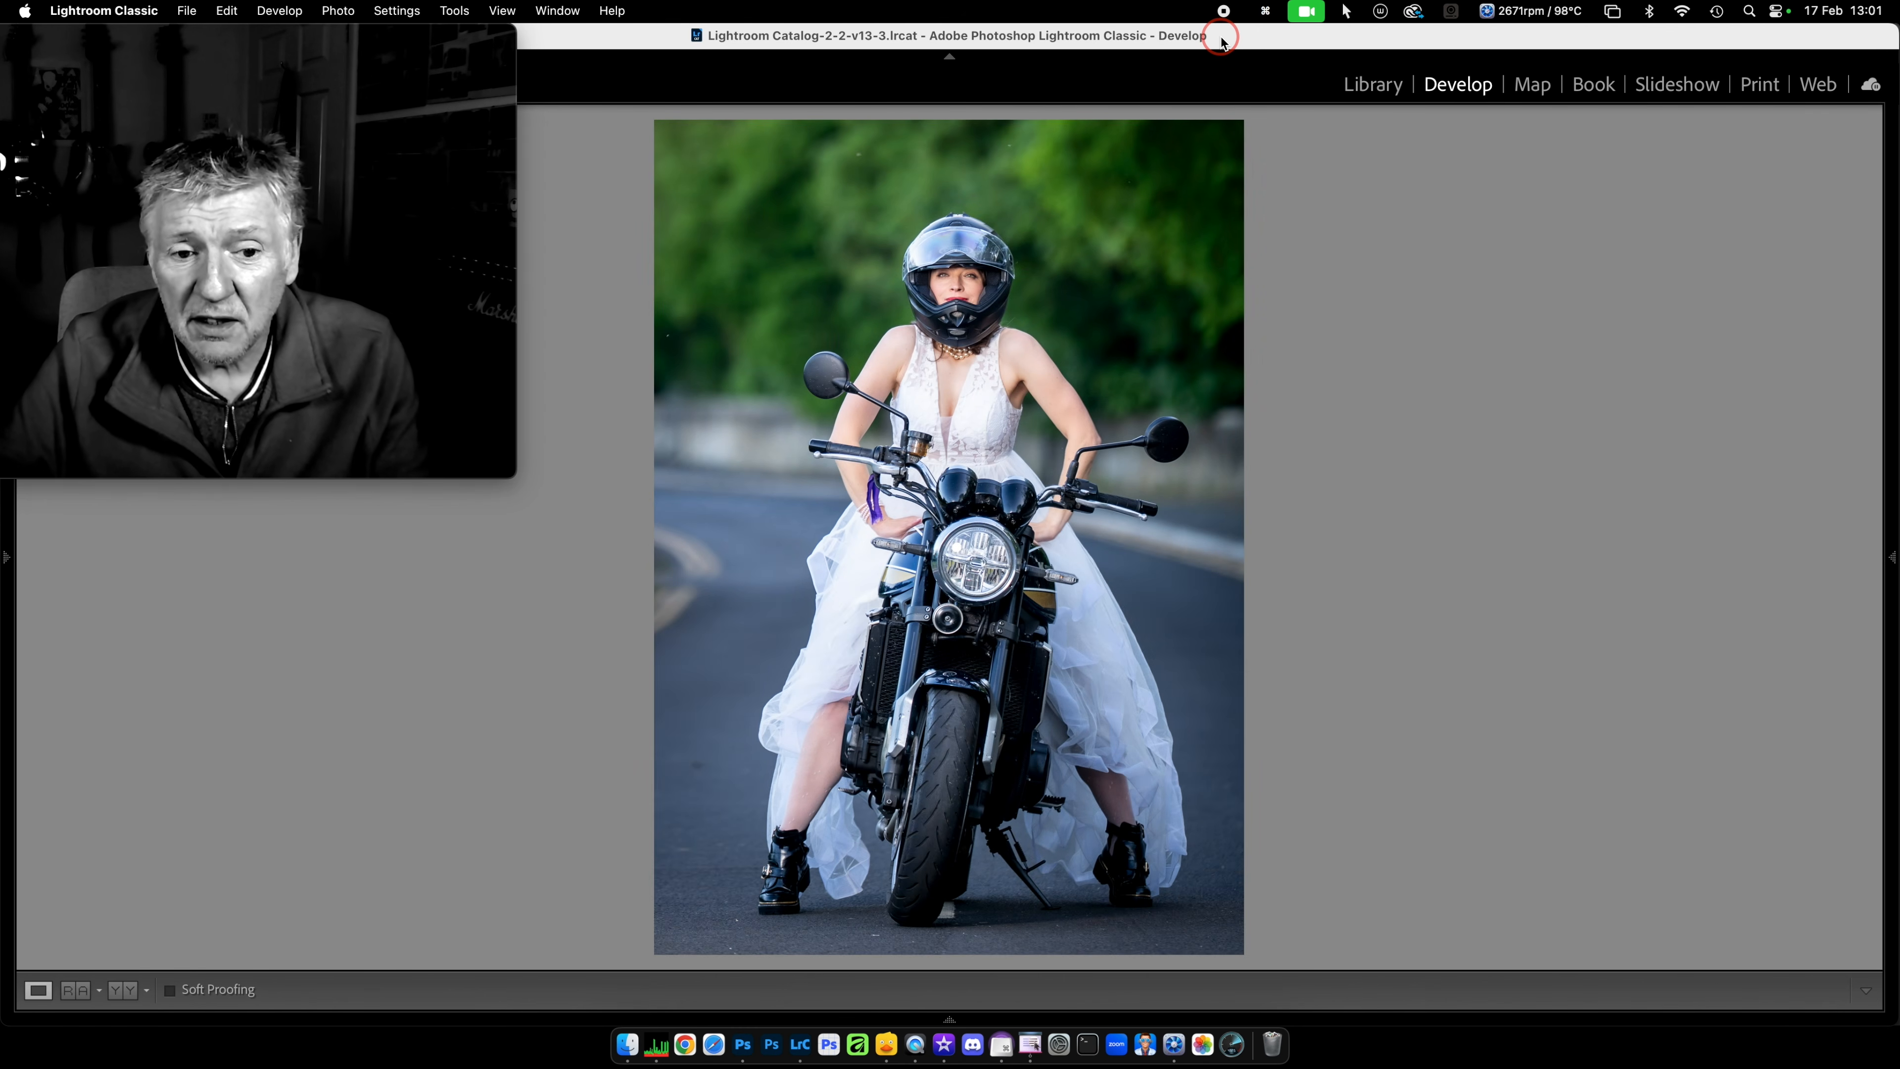
key("Left")
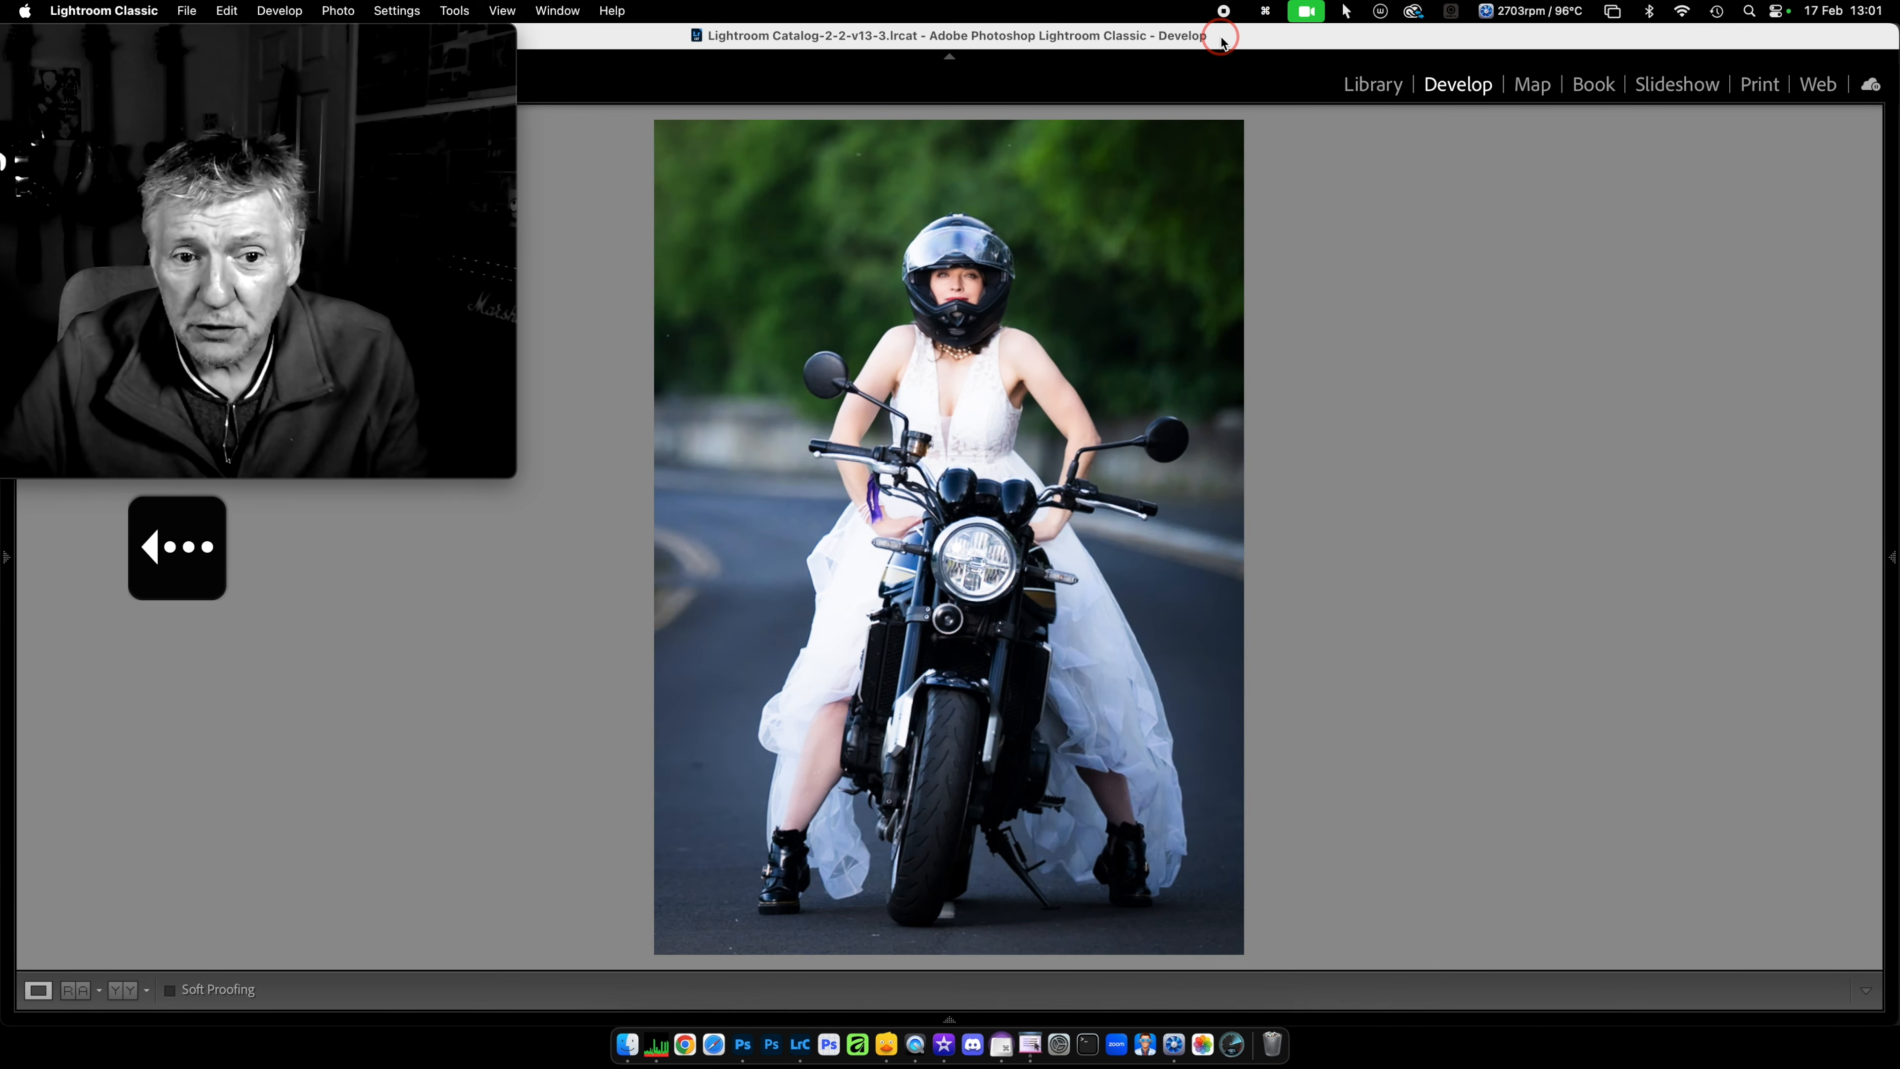
key("Right")
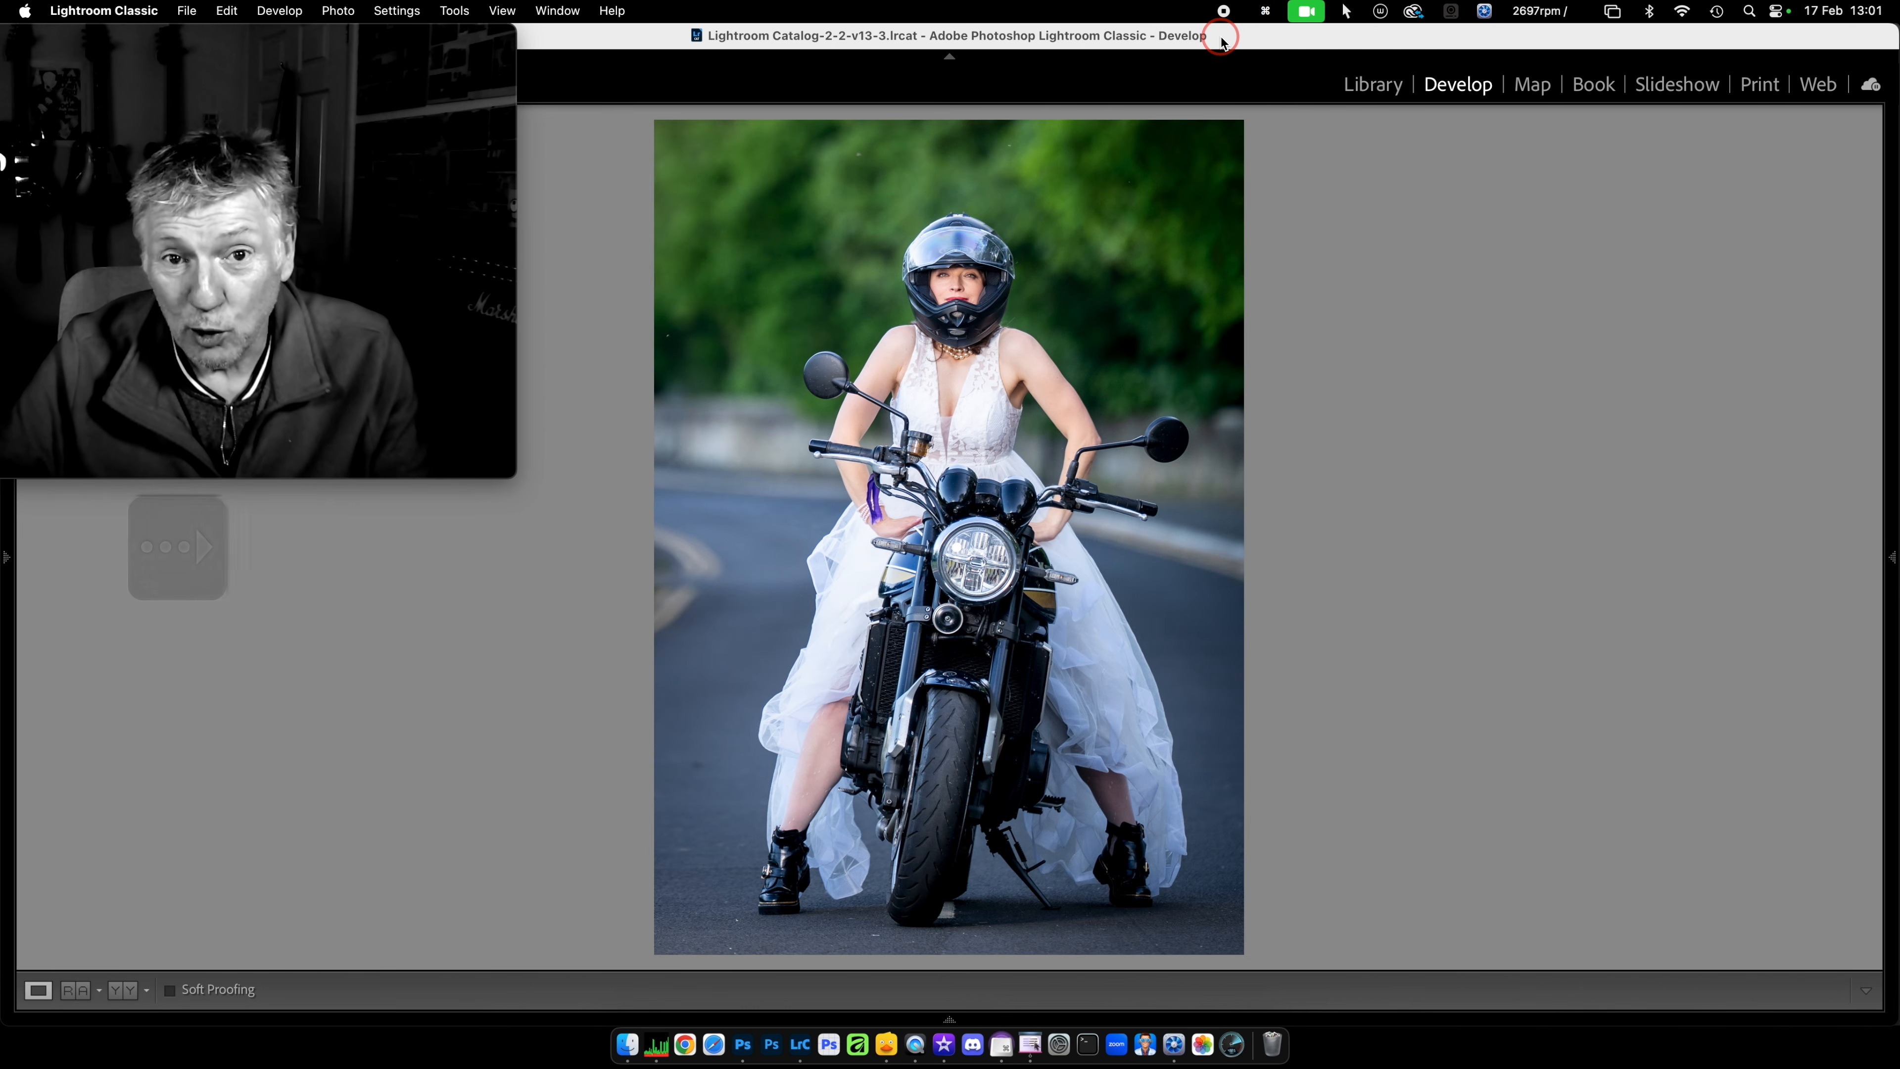
key("Right")
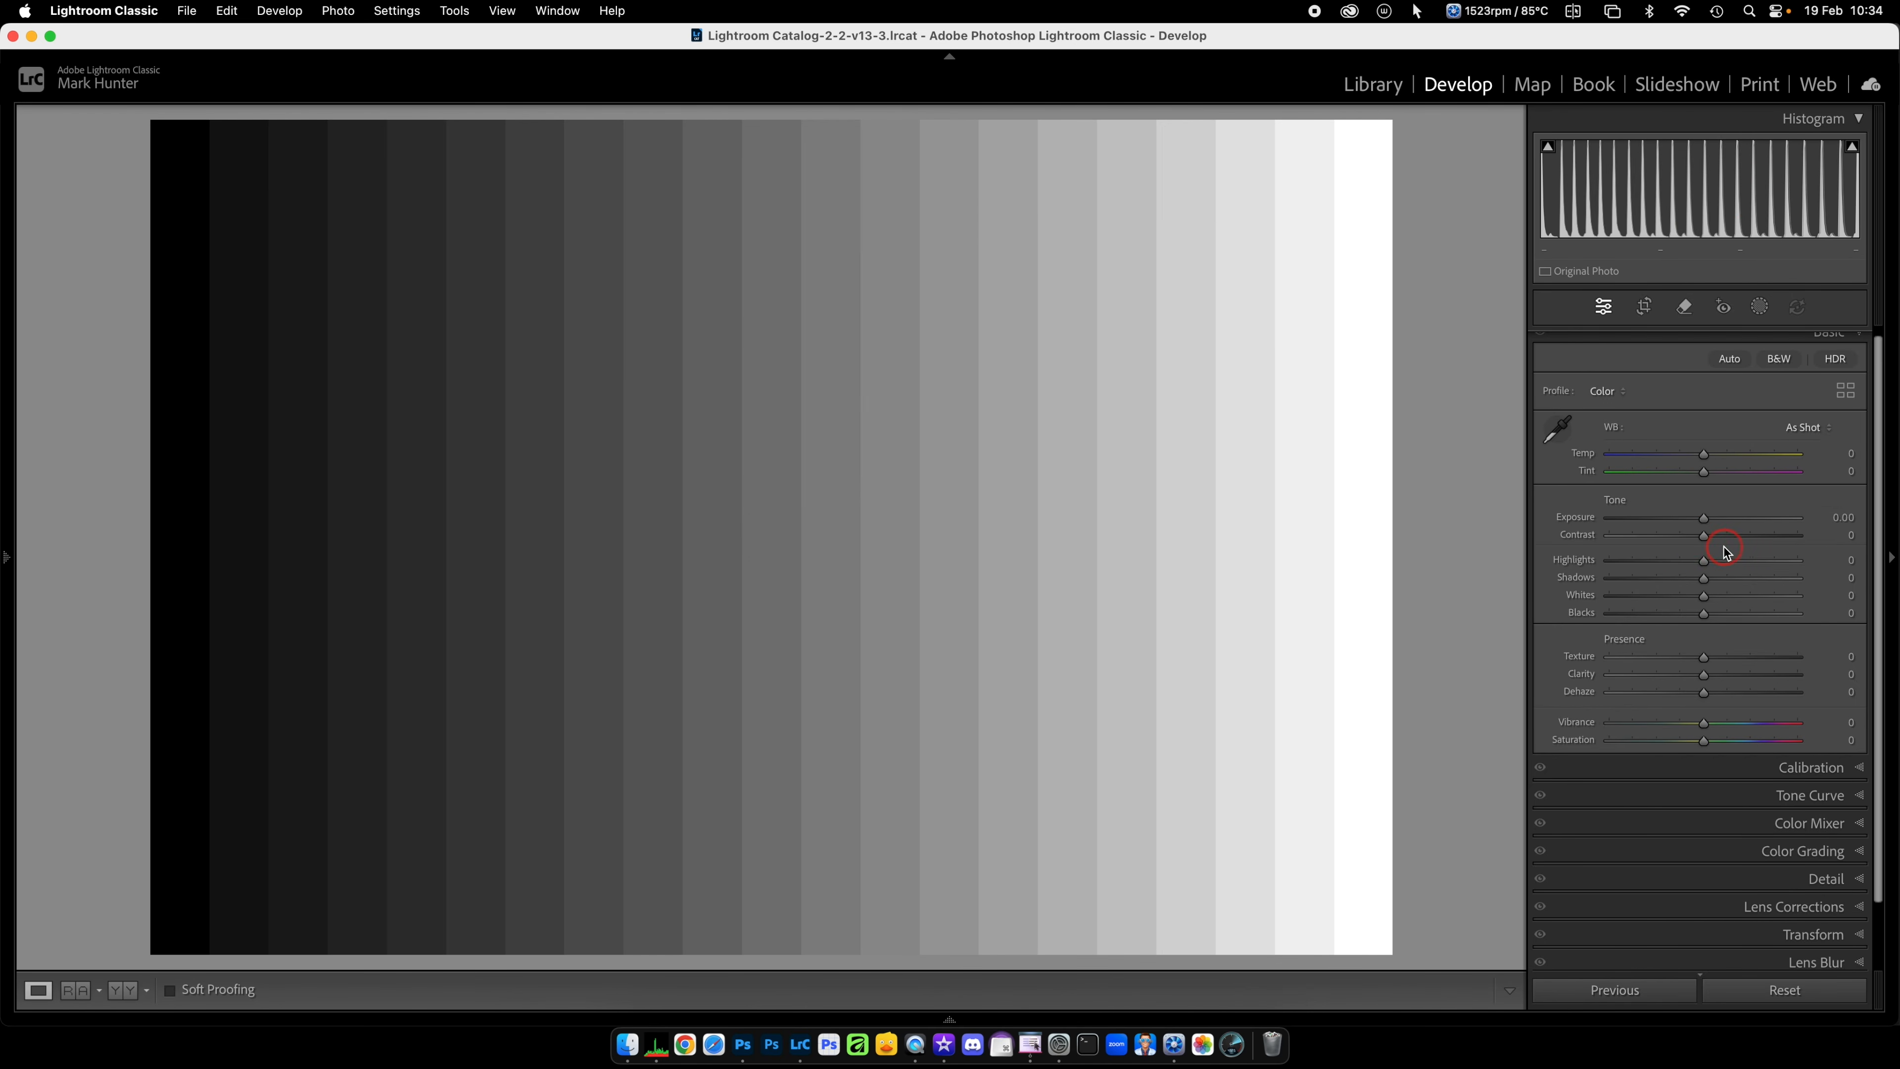
- Test Contrast at +100 on the stepped greyscale chart, and reset Contrast to its default
left_click_drag(1704, 536, 1852, 539)
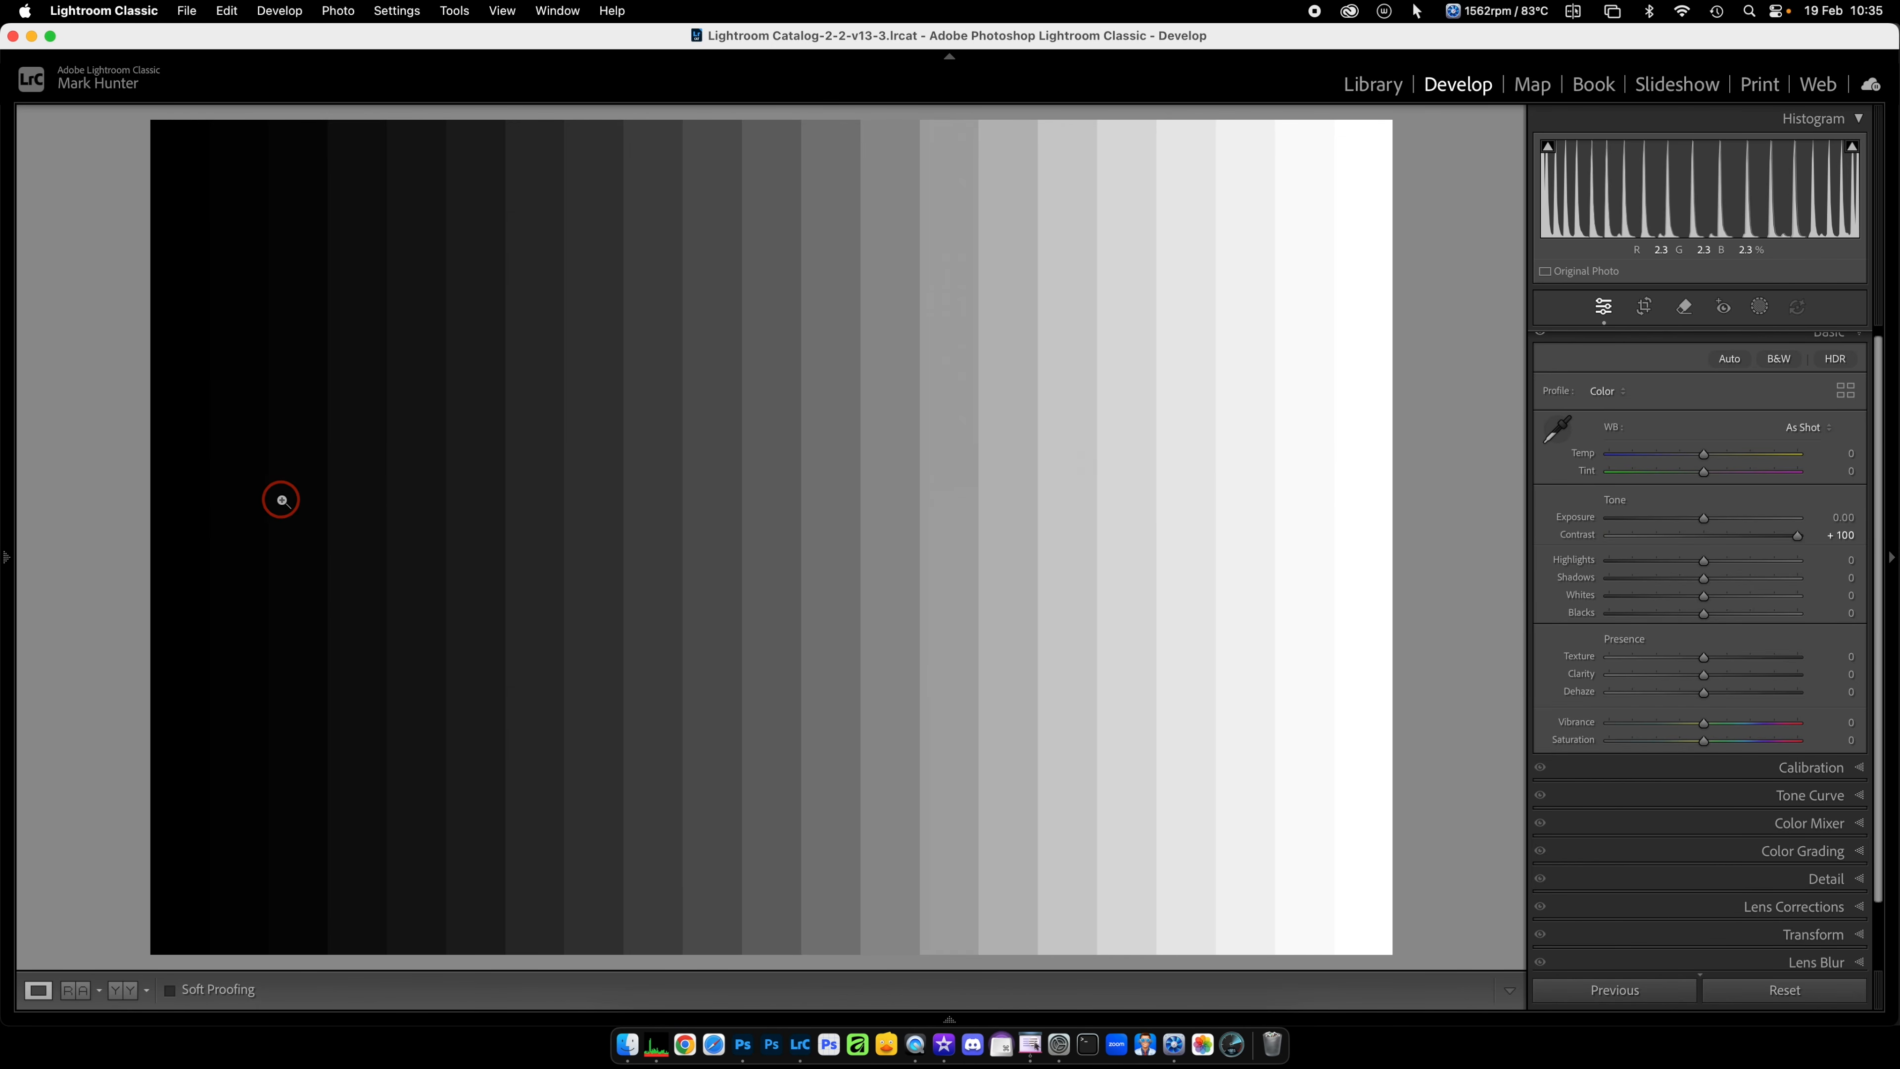
left_click(1585, 541)
double_click(1585, 541)
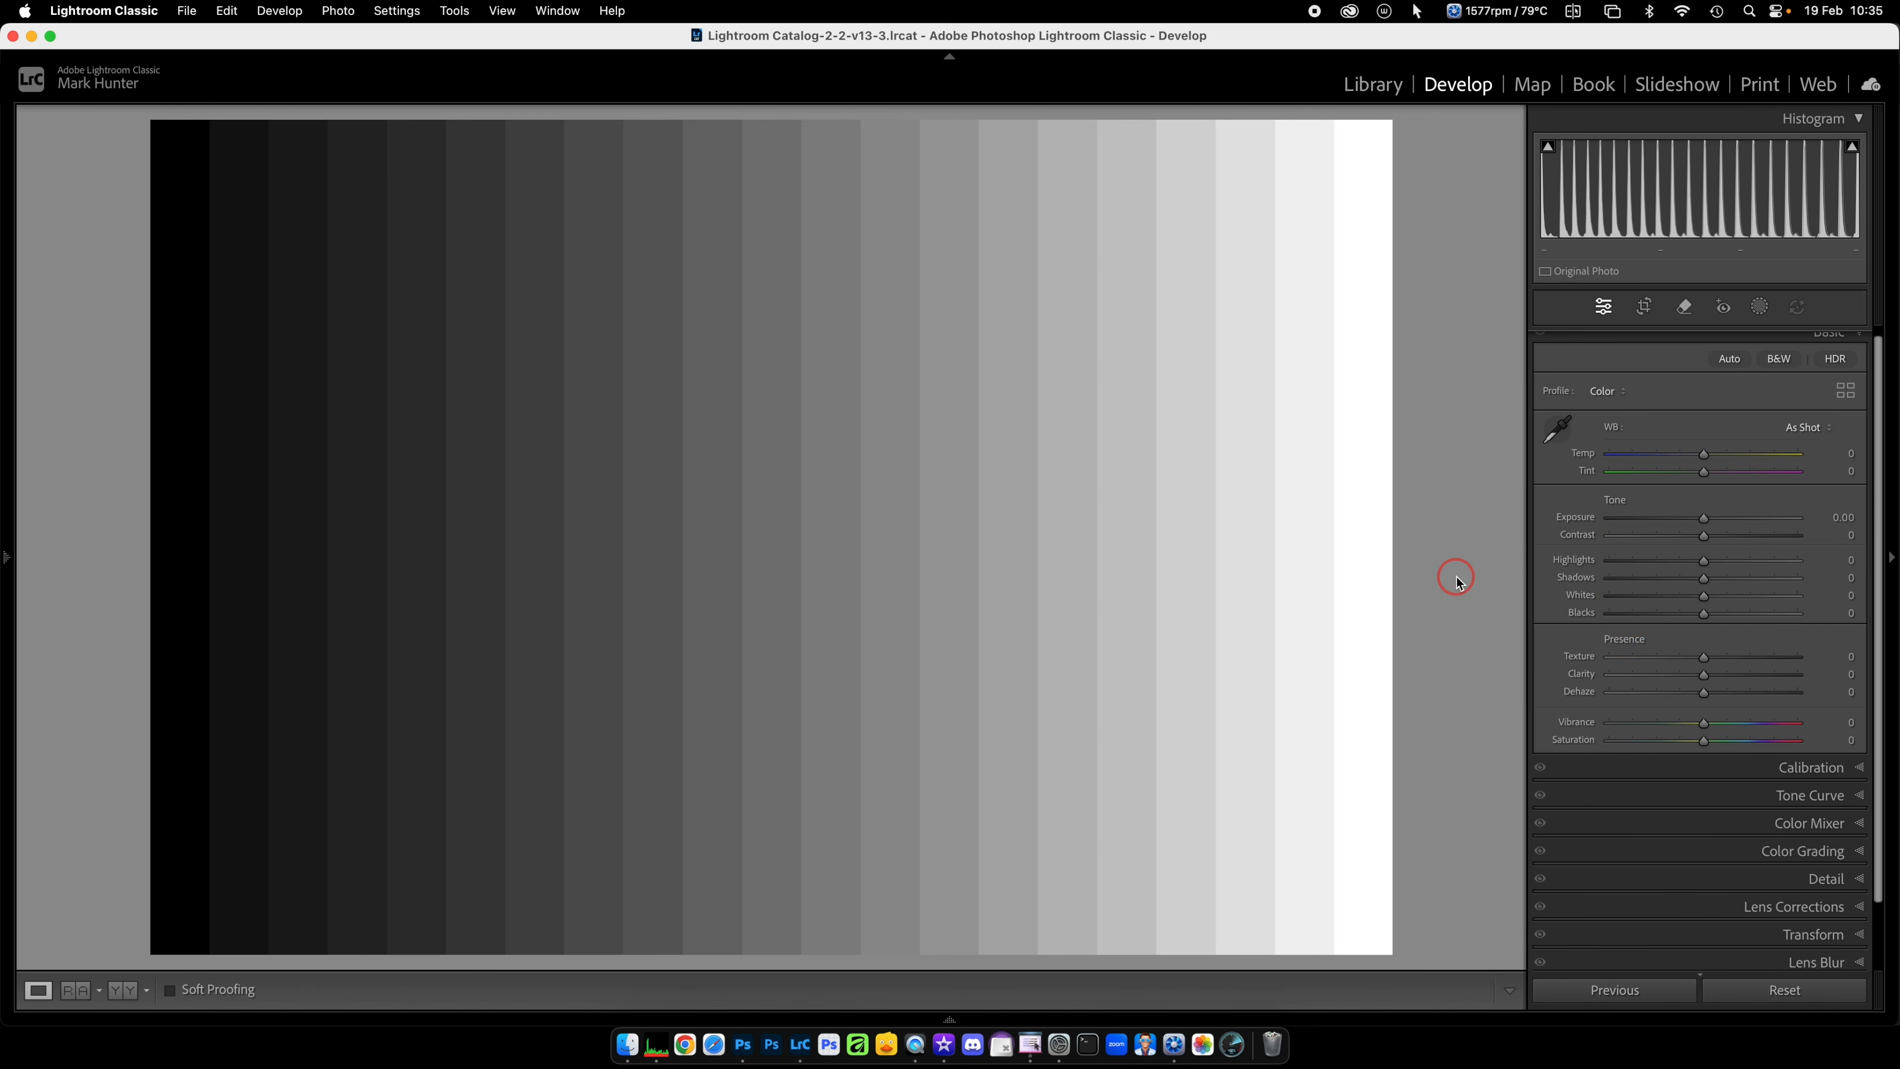
- Go to the smooth greyscale gradient image, try Contrast at +100 on it, and reset Contrast to its default
key("Right")
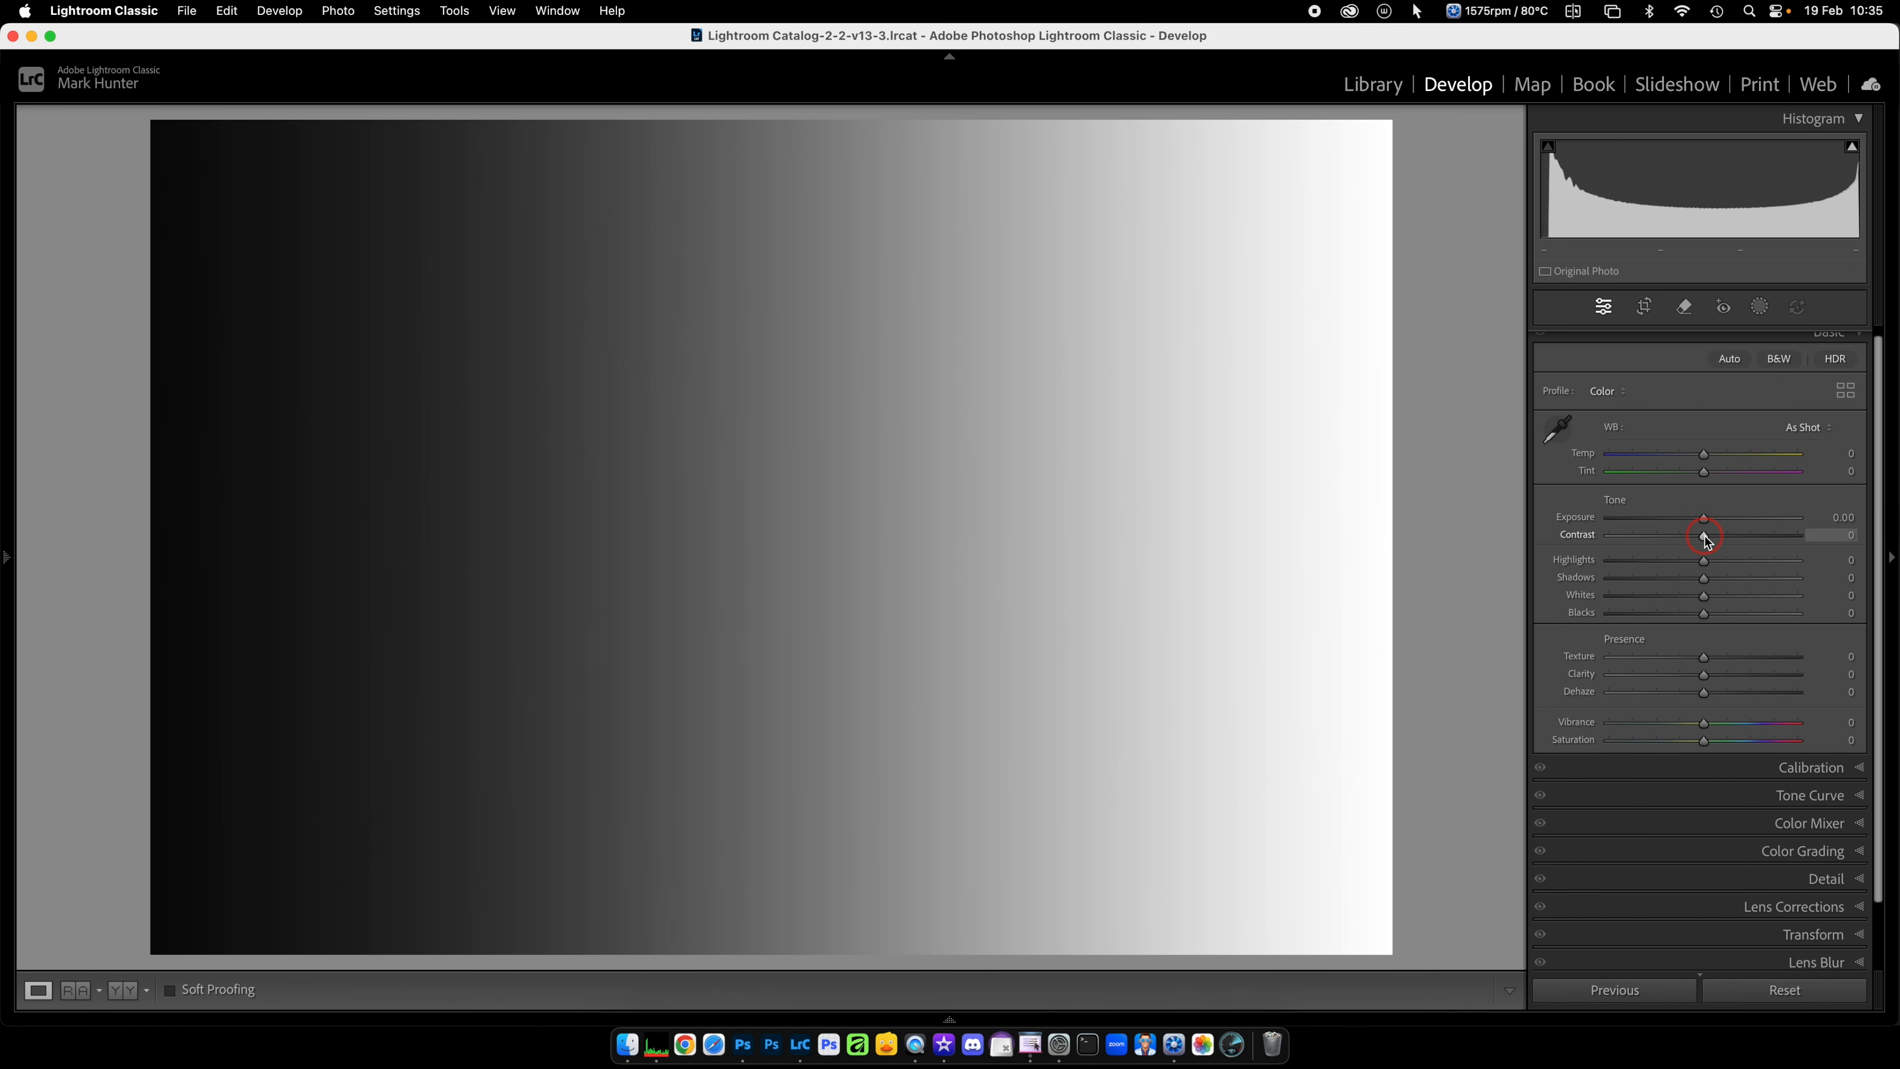
left_click_drag(1705, 535, 1865, 541)
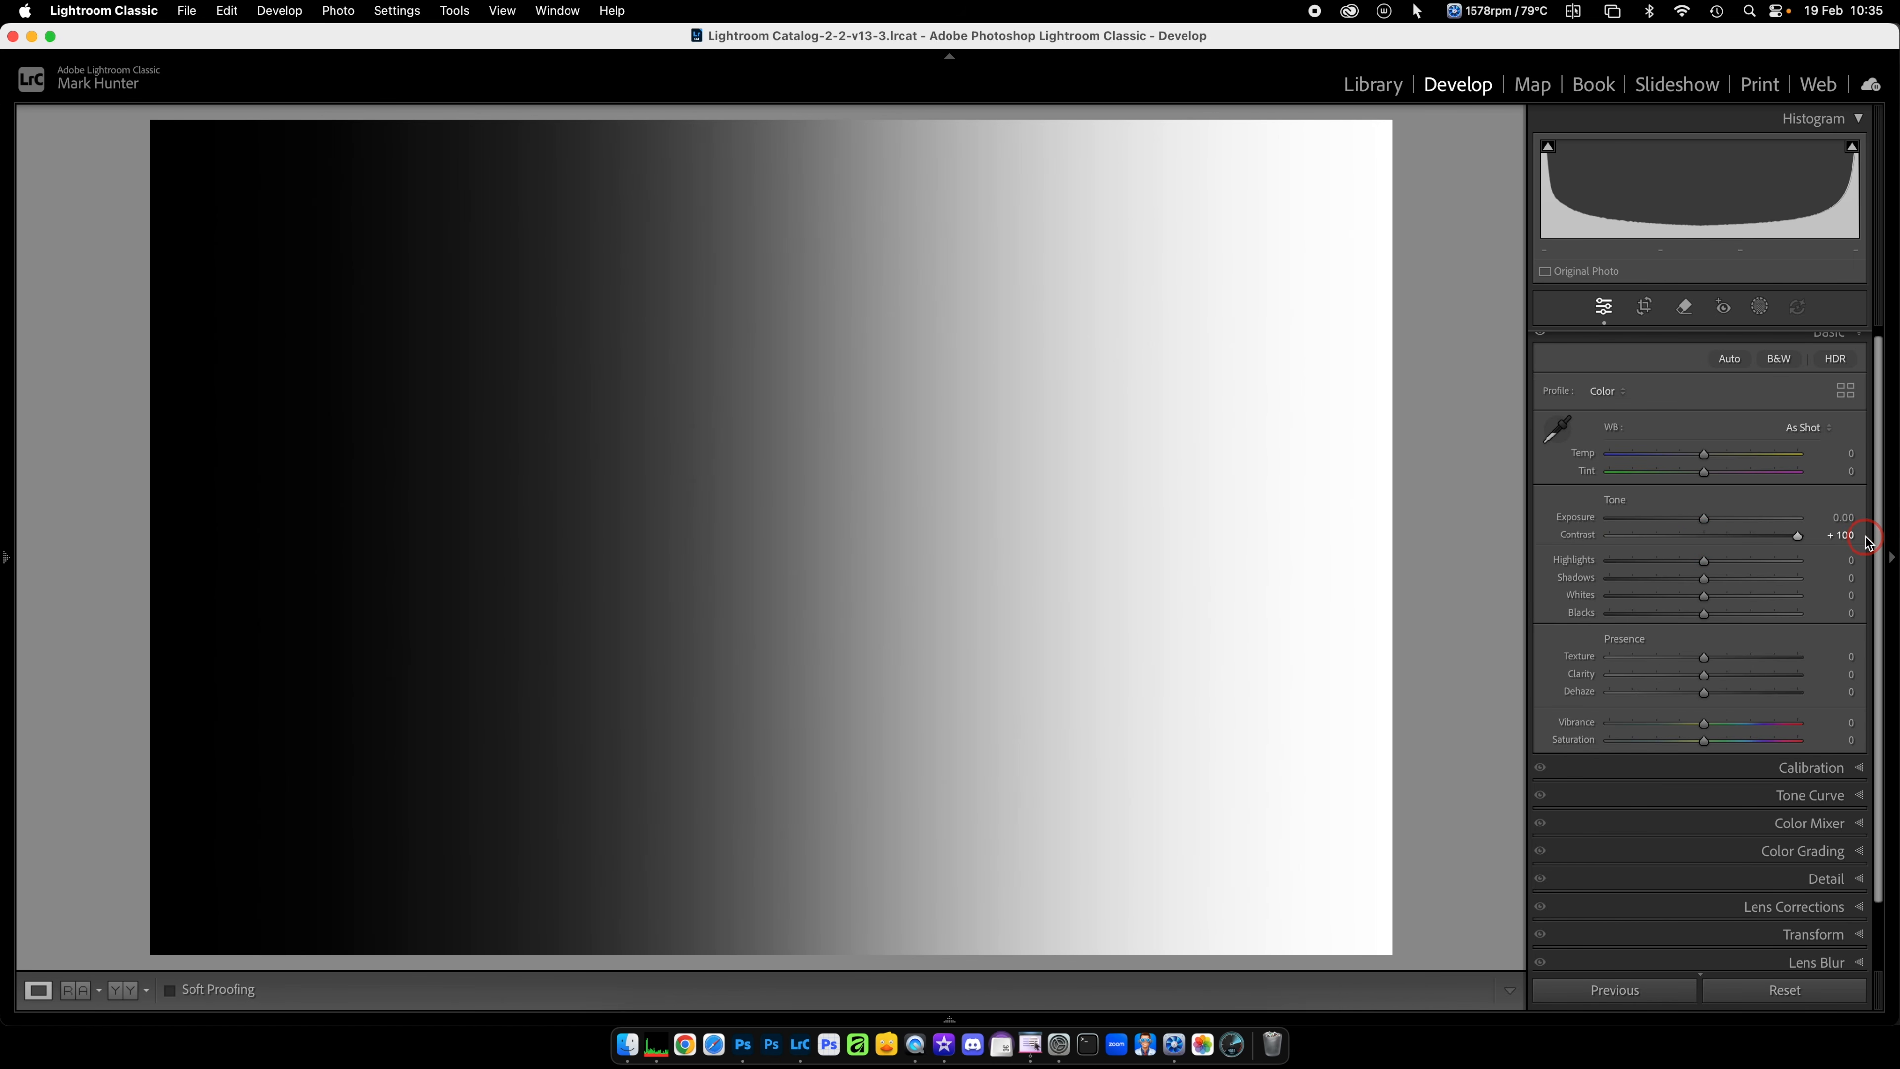
double_click(1575, 537)
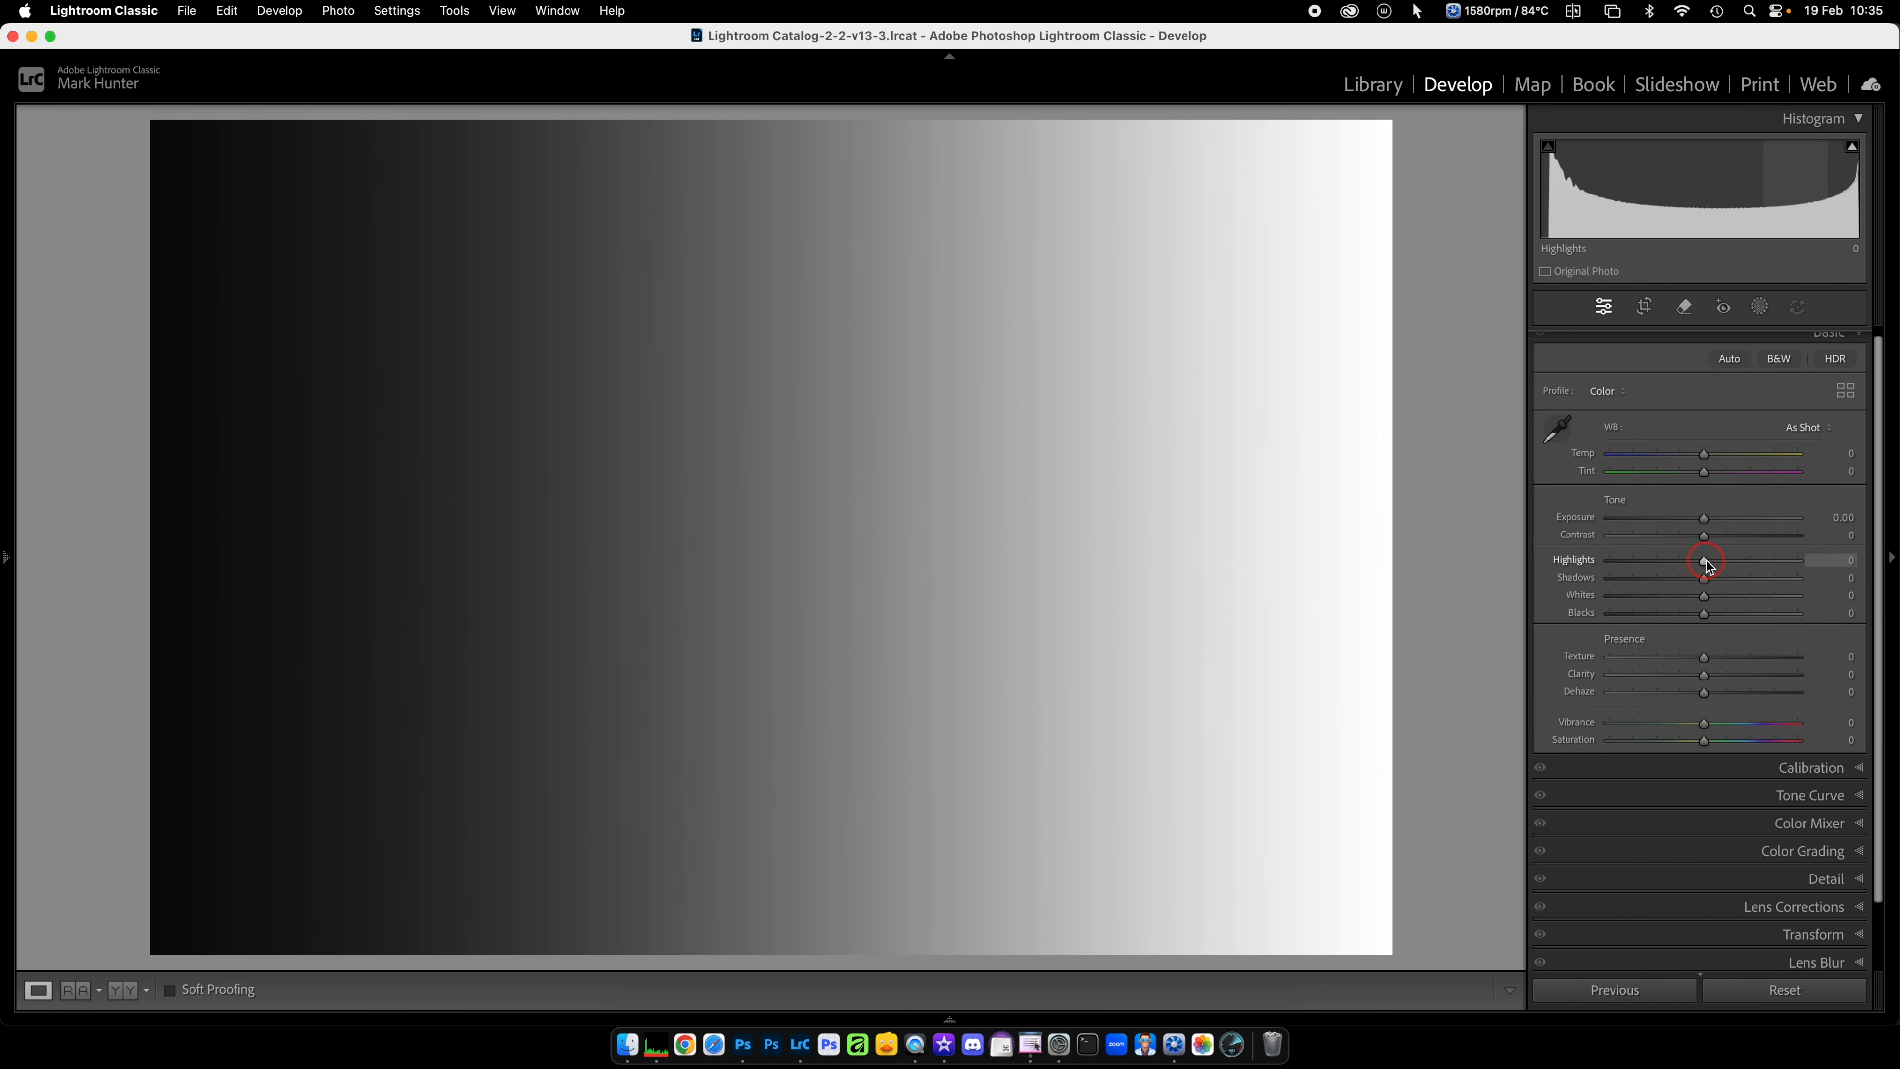
- Adjust the greyscale gradient's tones with Highlights at -26, Shadows at +38, Whites at +20 and Blacks at -16
left_click_drag(1709, 567, 1682, 567)
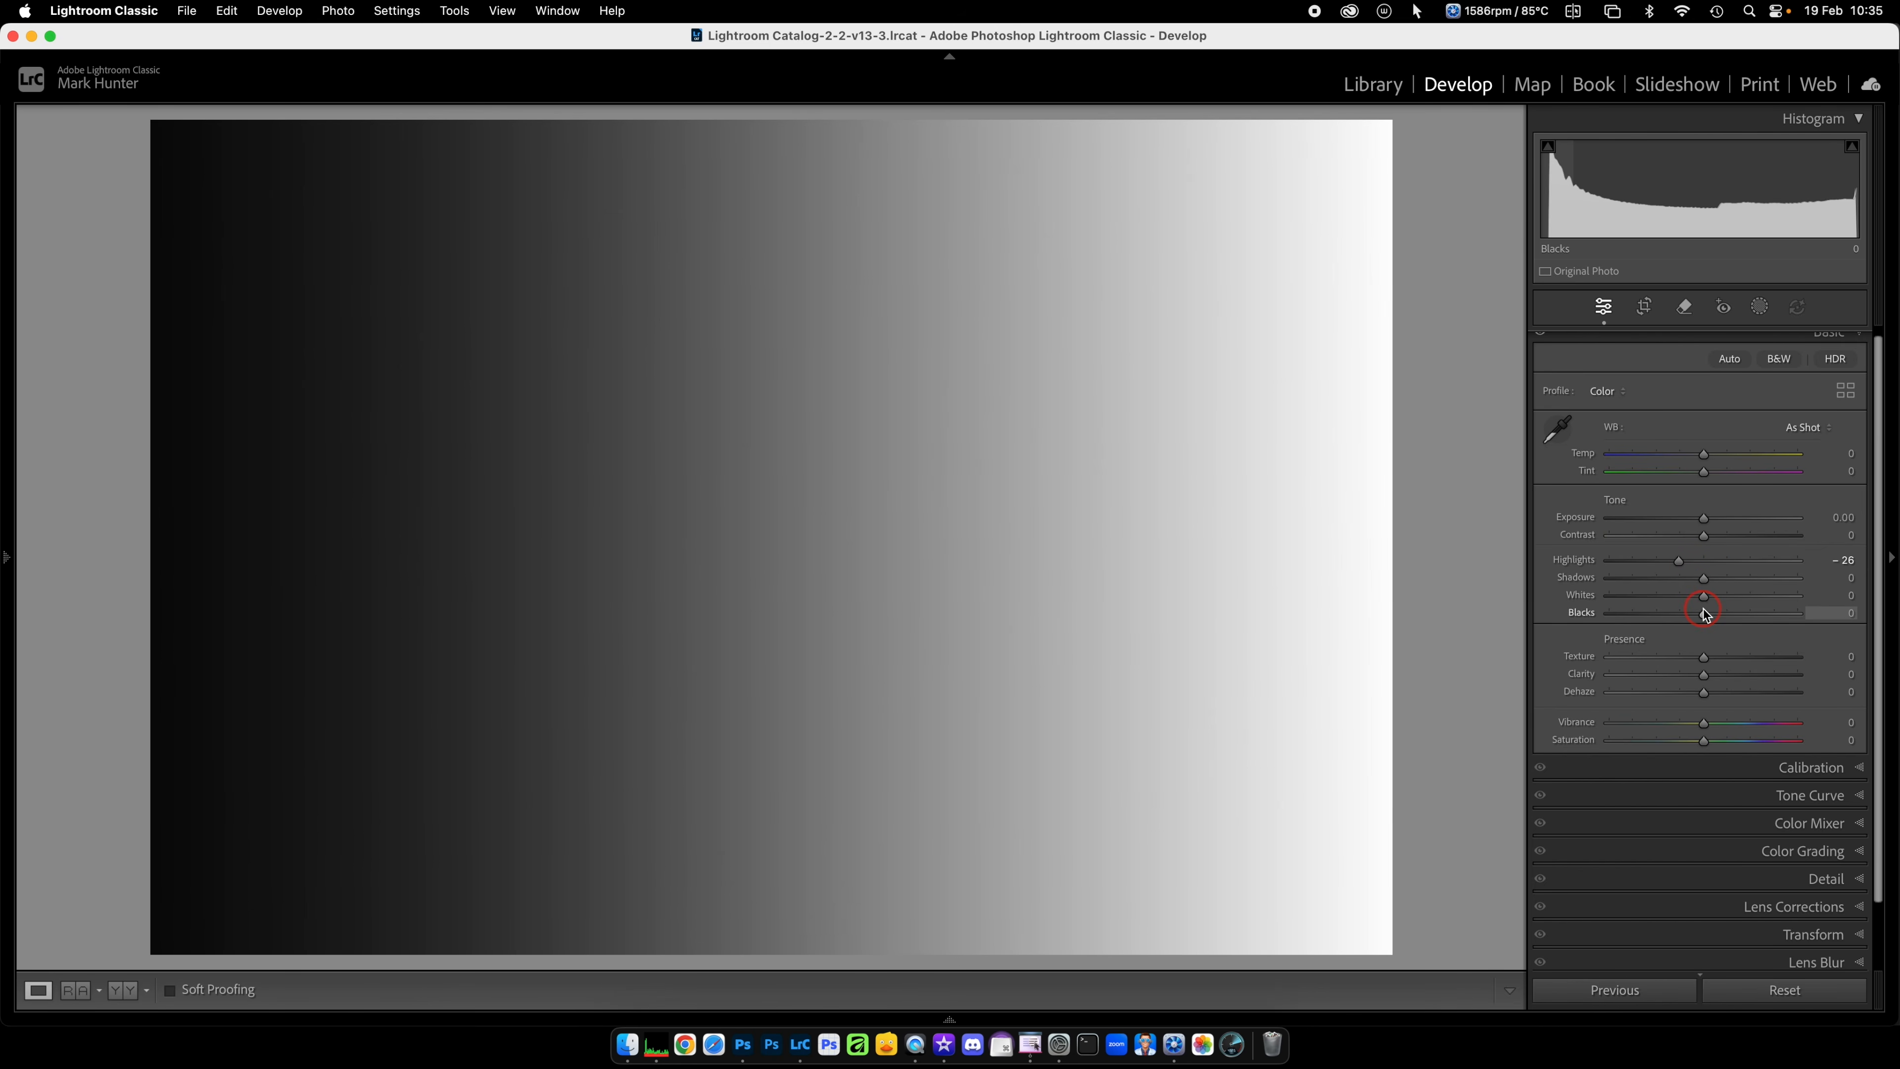
left_click_drag(1708, 582, 1737, 581)
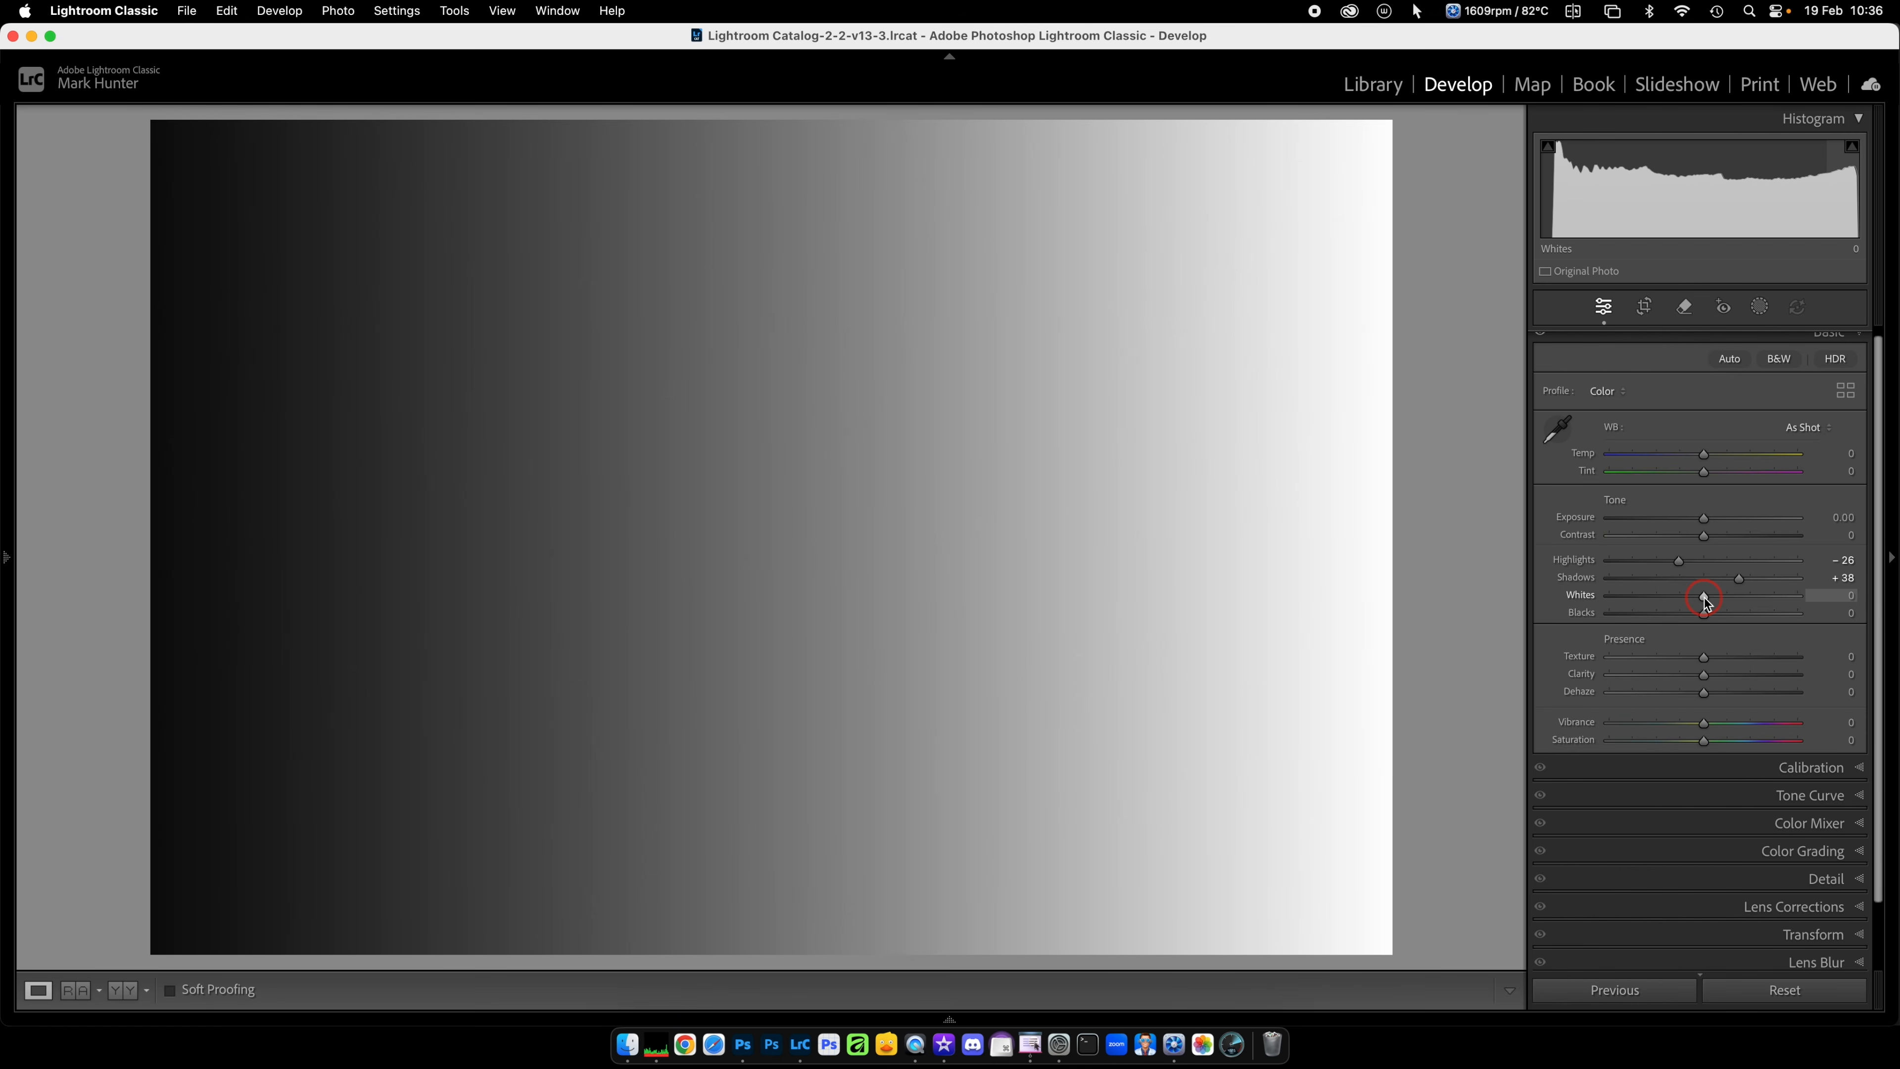
mouse_move(1705, 597)
left_mouse_down()
mouse_move(1725, 602)
mouse_move(1689, 616)
left_mouse_up()
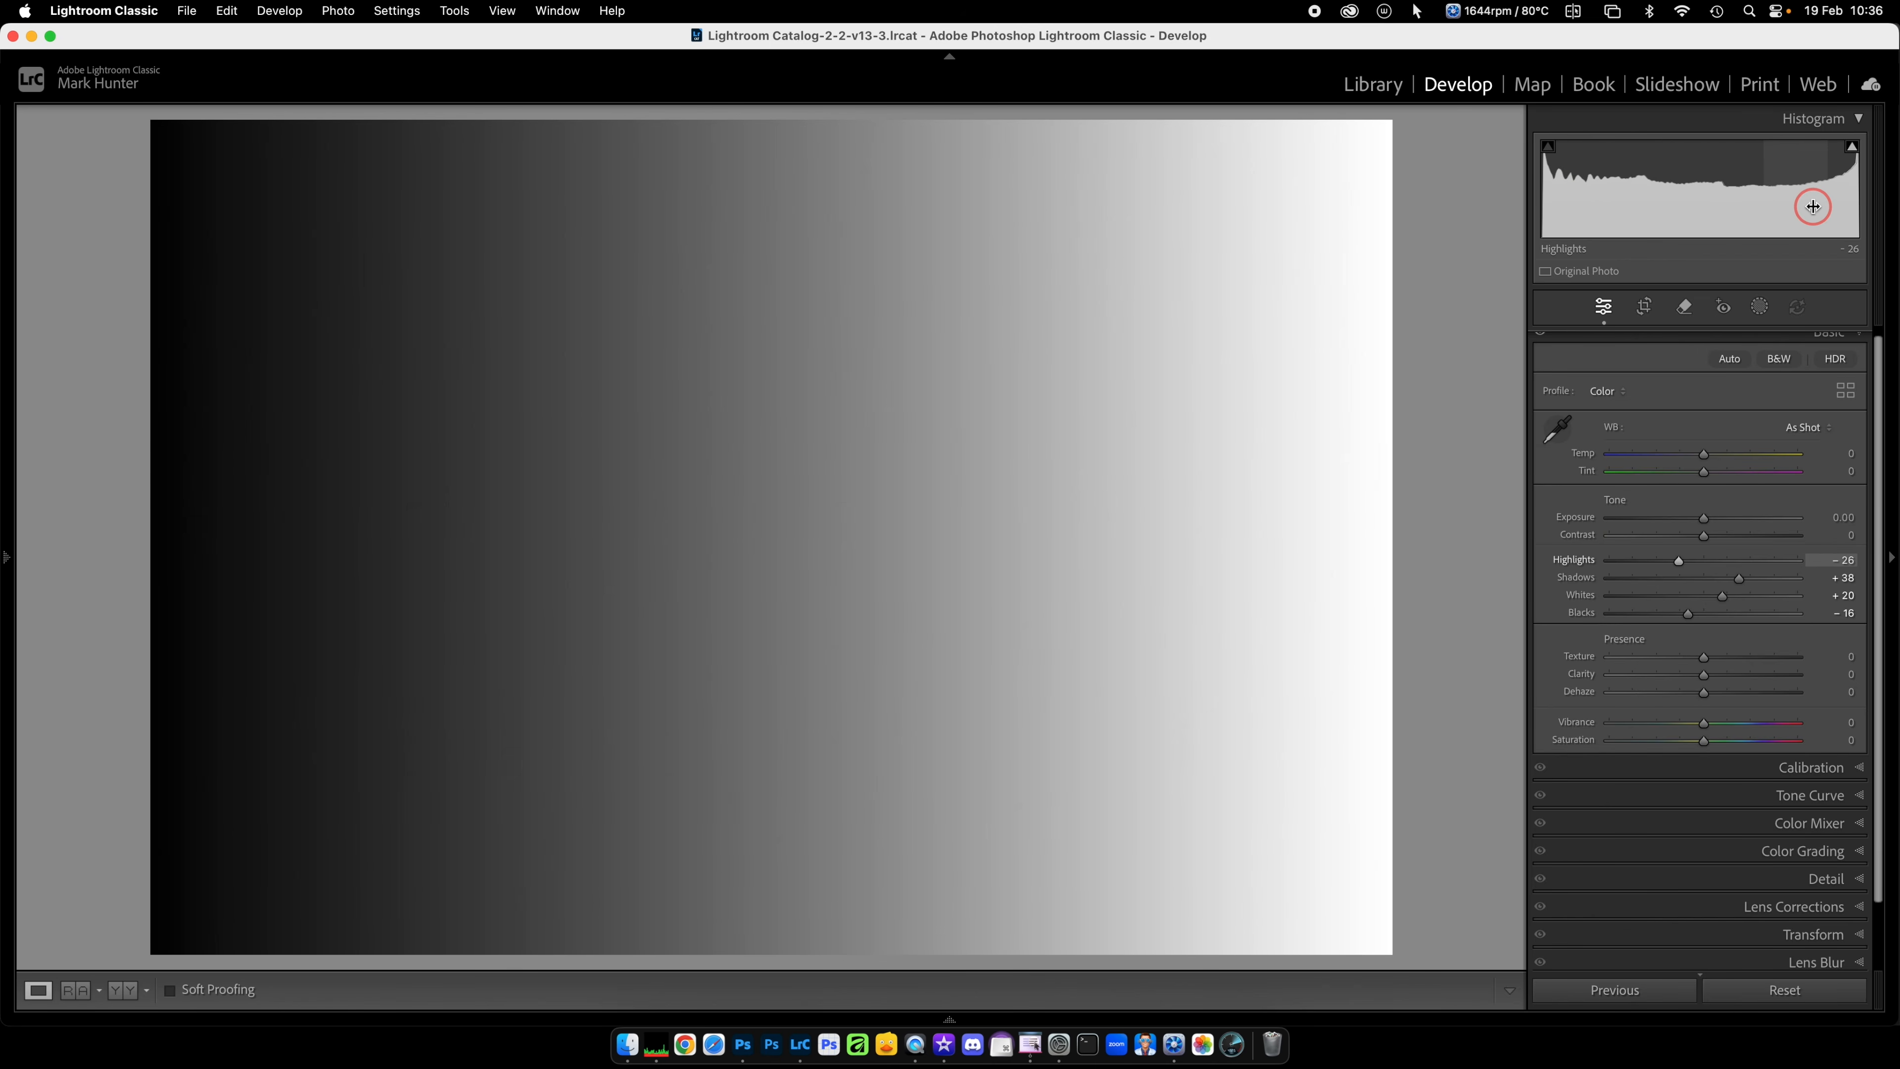
- Go to the colour bar chart, try Contrast at +100 on it, and reset Contrast to its default
key("Right")
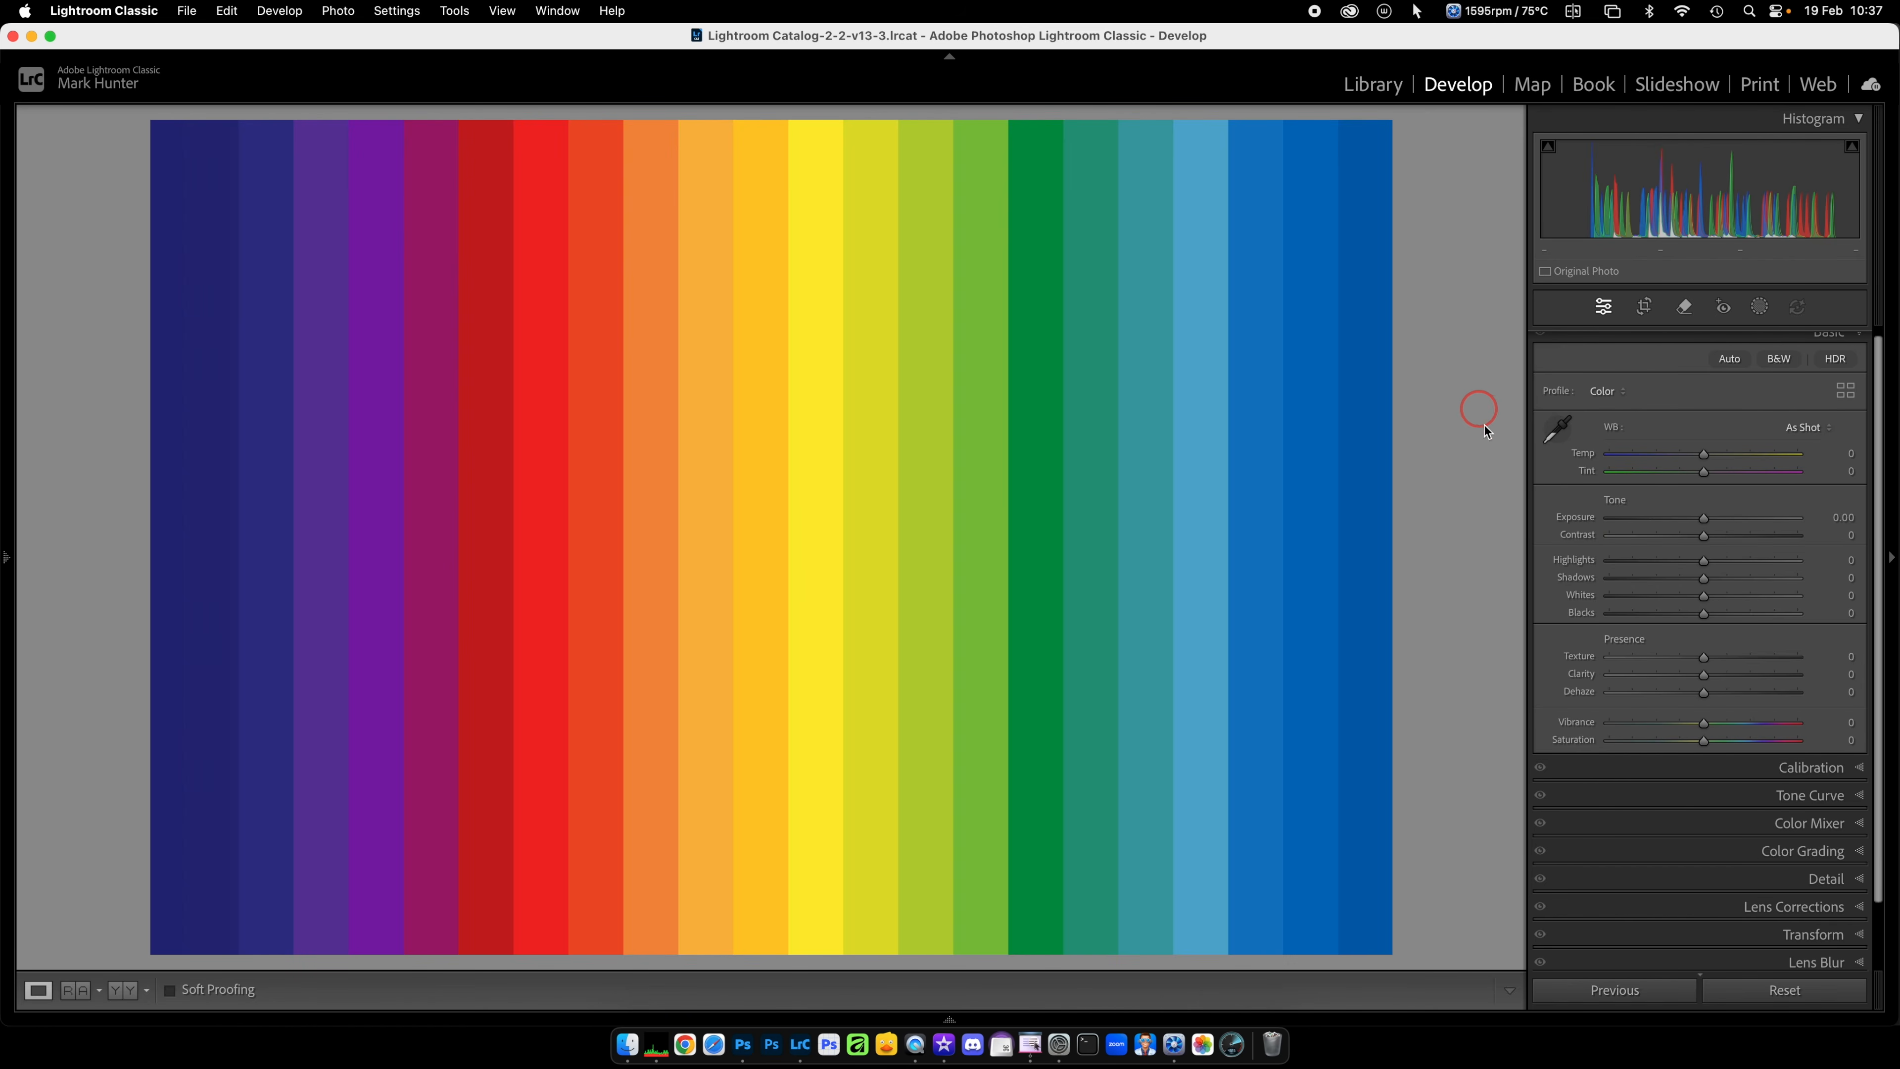
left_click_drag(1704, 538, 1839, 536)
scroll(1839, 536, "down", 1)
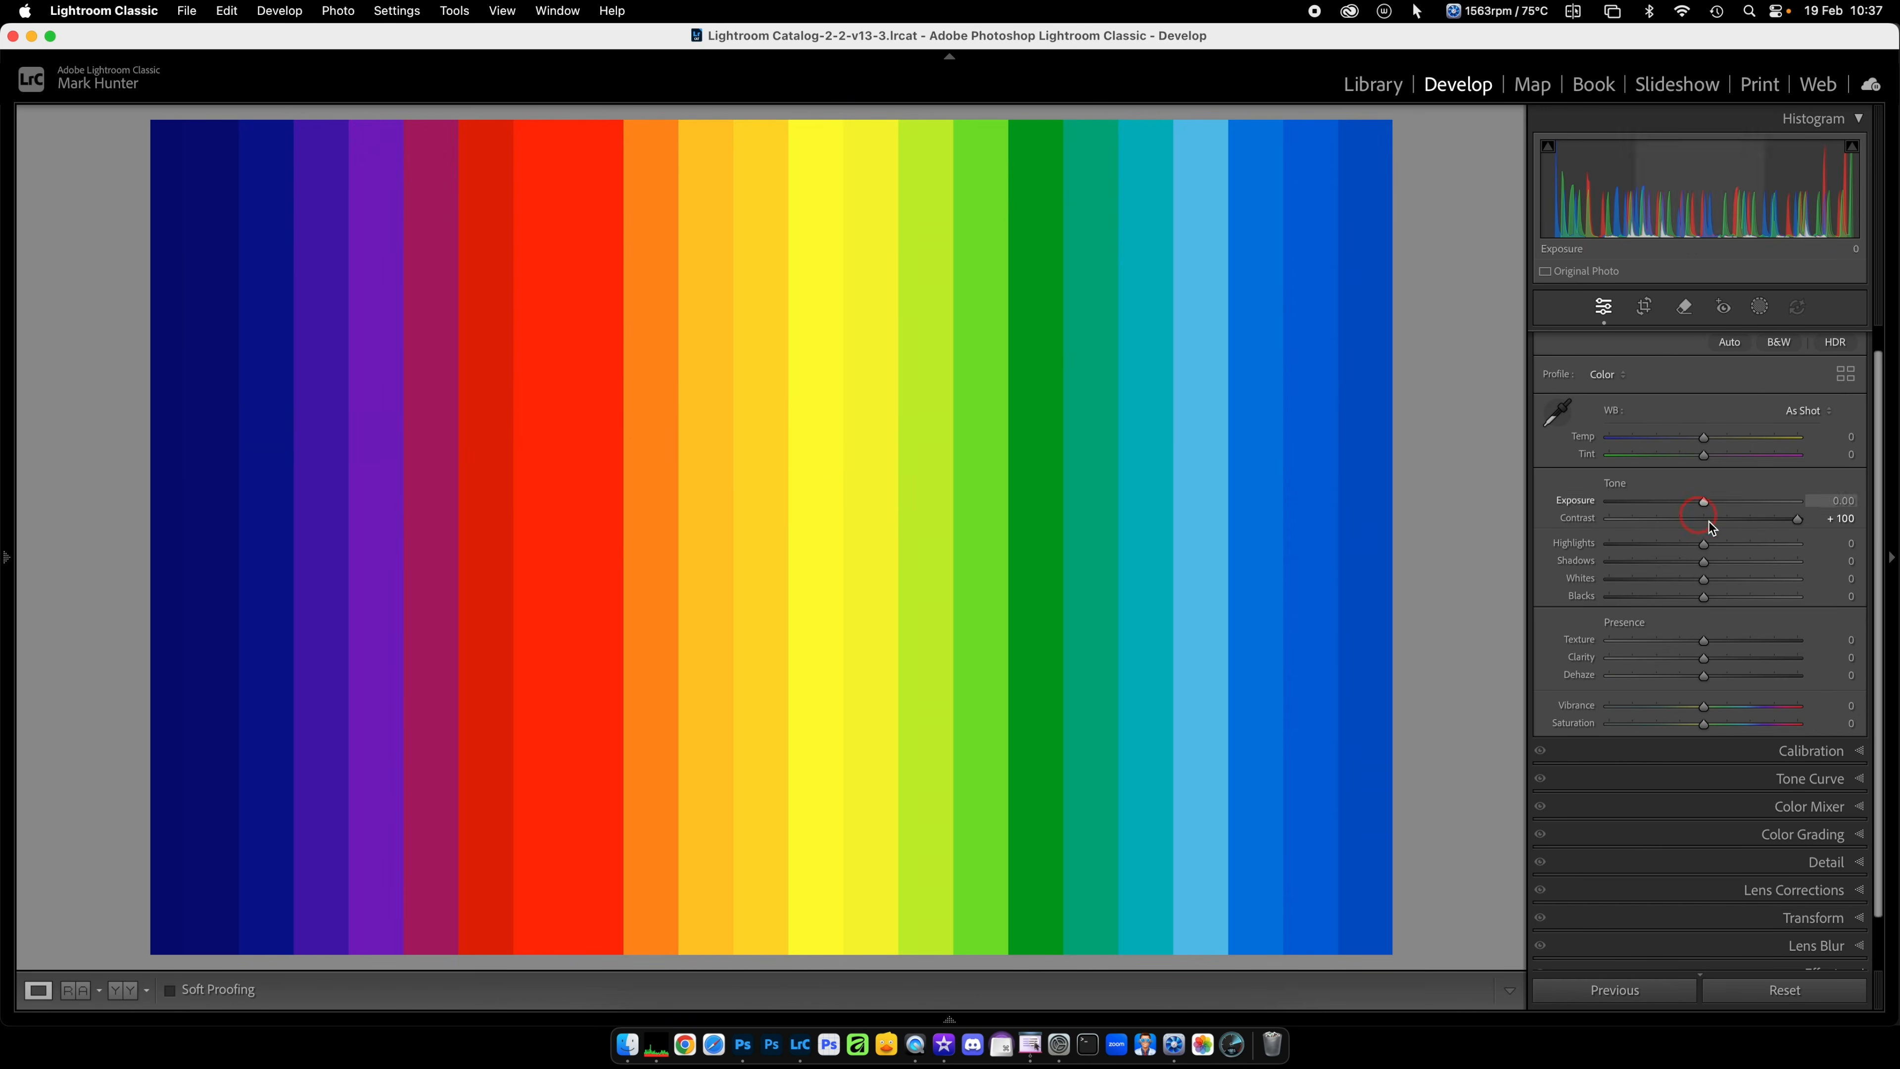
double_click(1579, 518)
- Adjust the colour bar chart's tones with Highlights at -43, Shadows at +35, Whites at +17 and Blacks at -18
left_click_drag(1704, 544, 1685, 598)
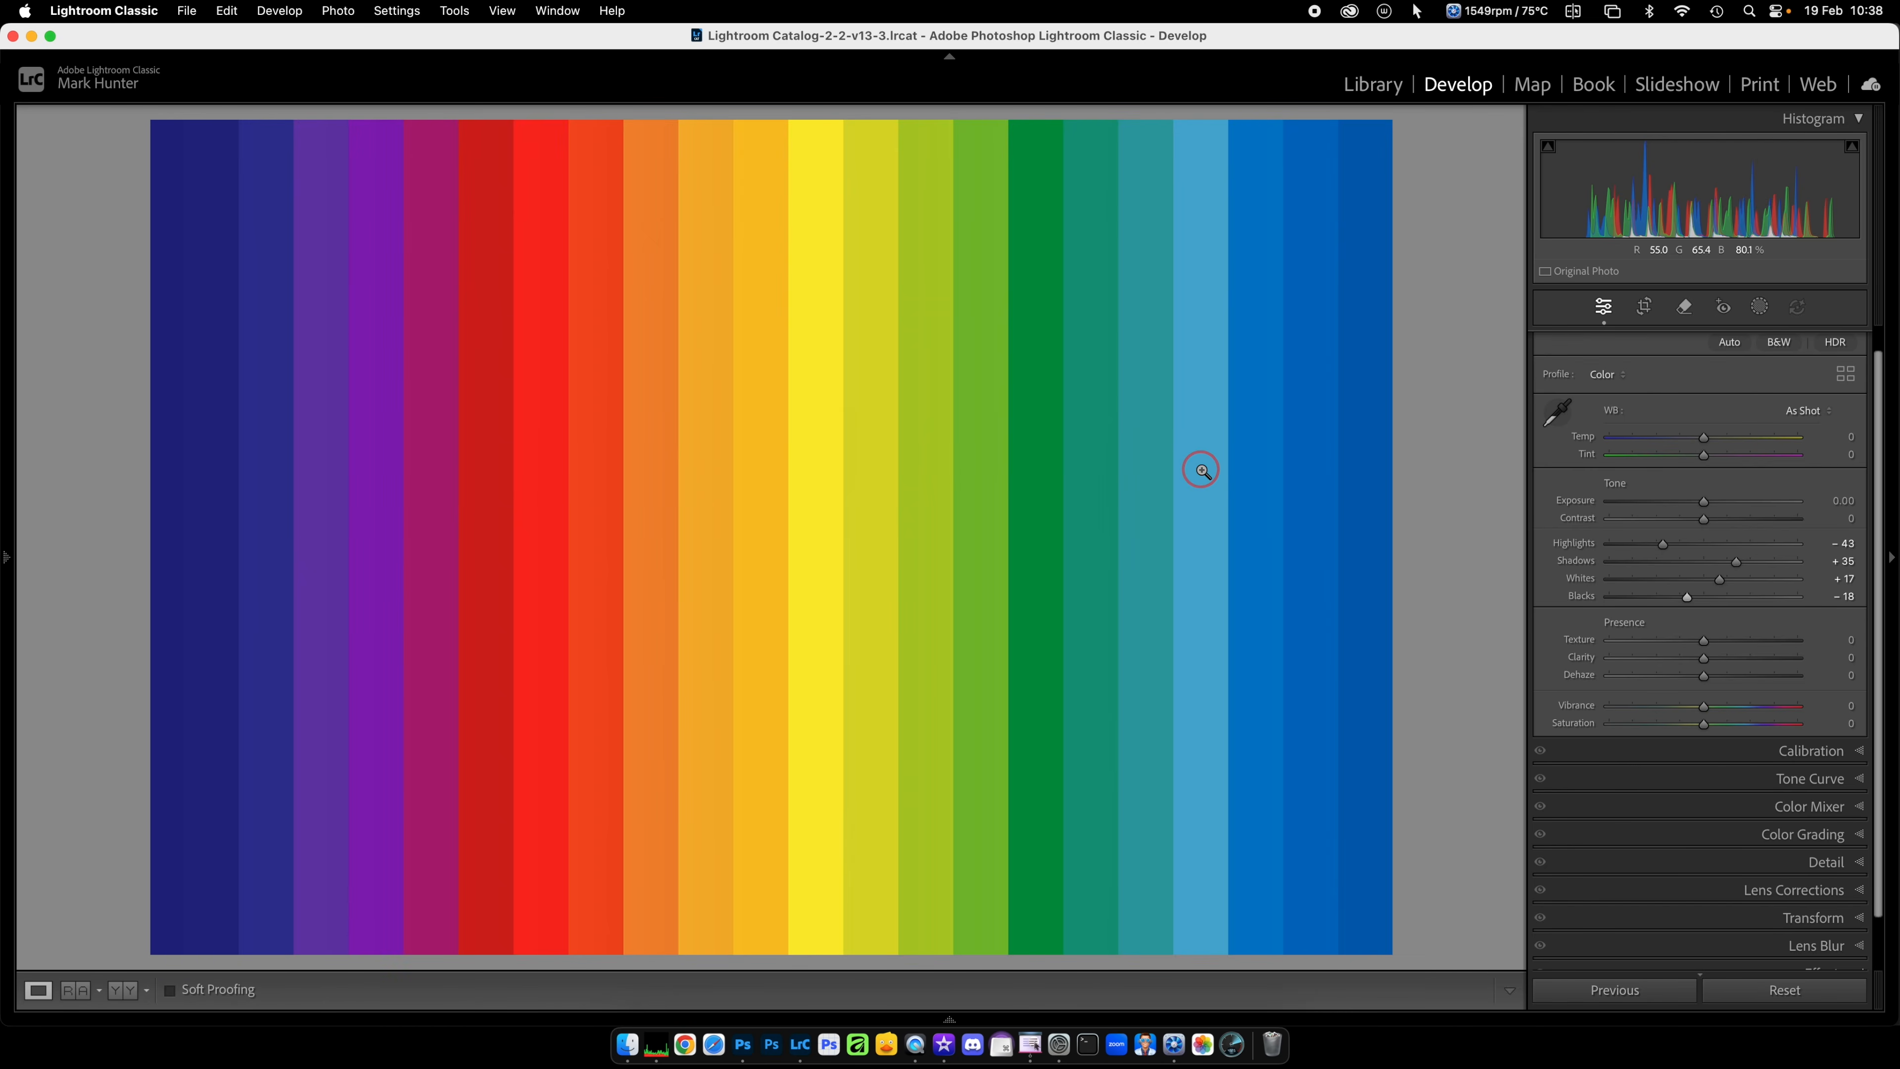
- Go to the black-and-white sidecar motocross photo and set Exposure to +0.15 and Contrast to +38
key("Right")
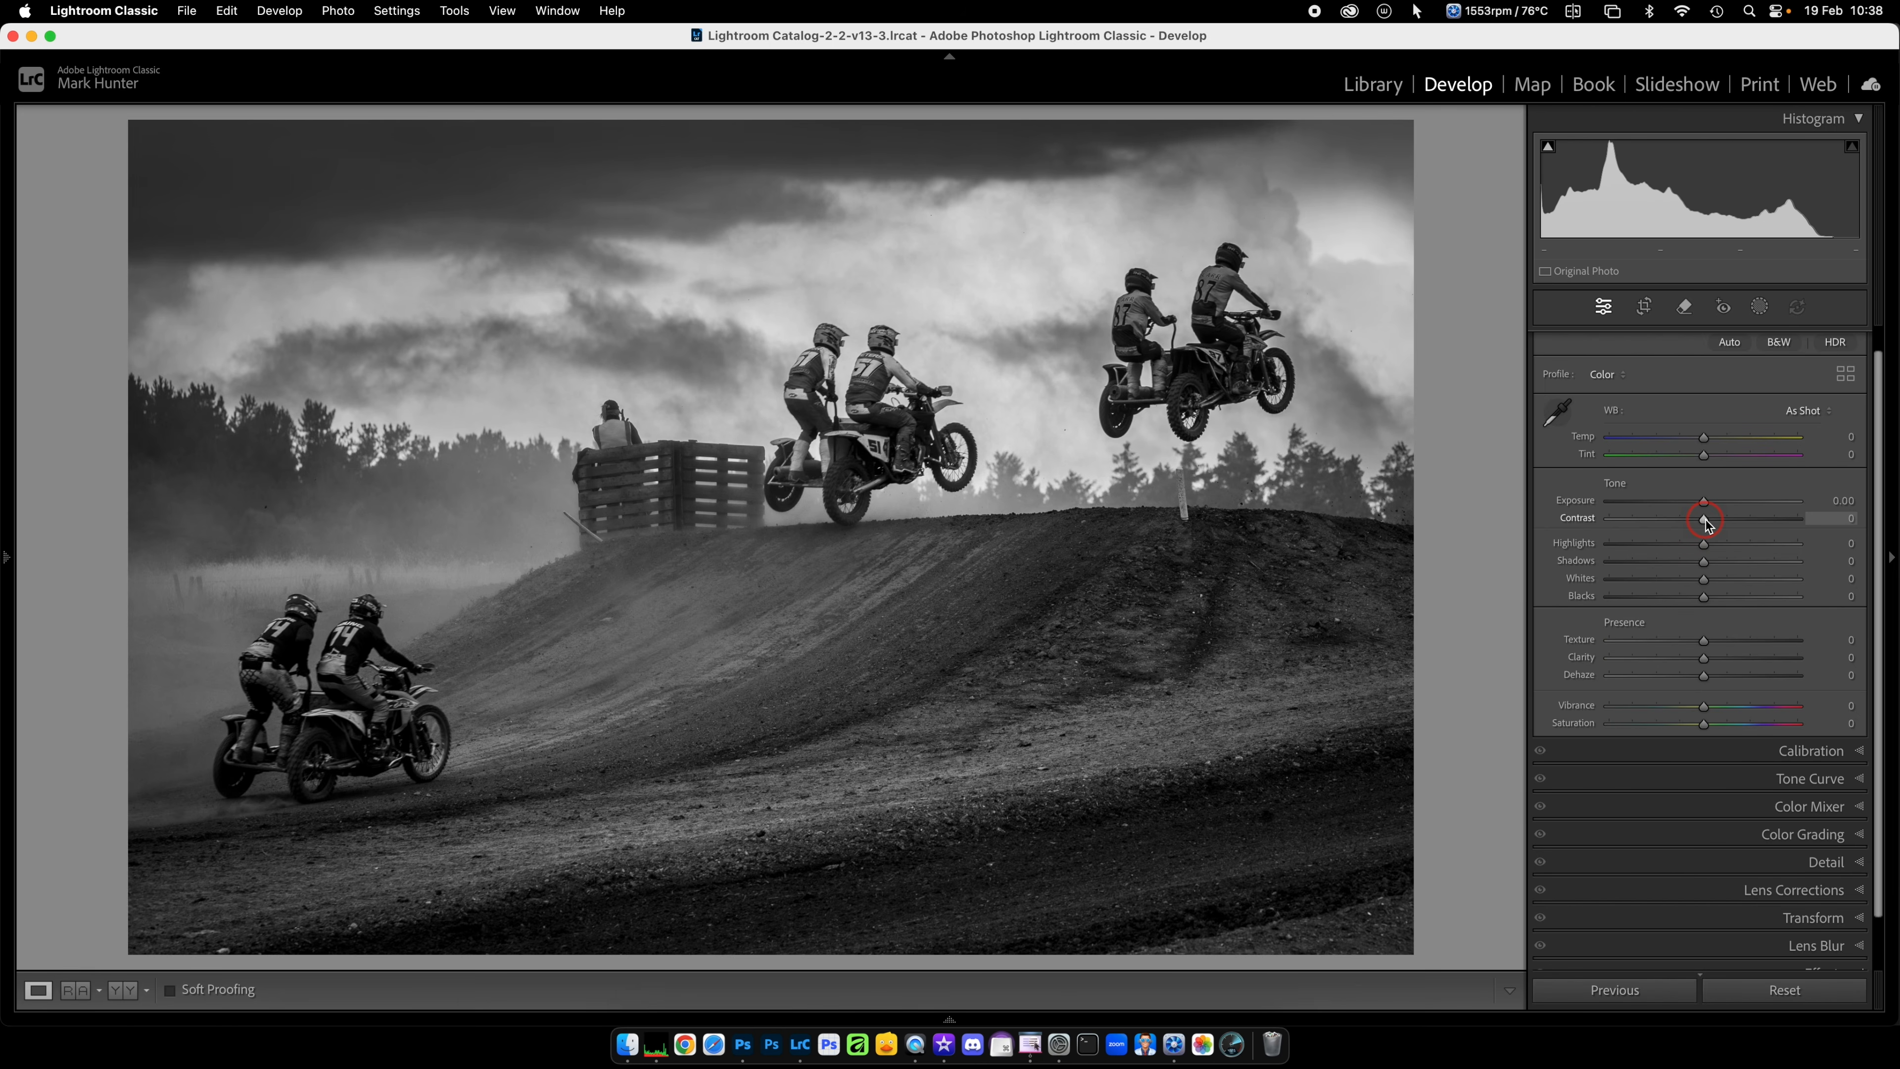
left_click_drag(1704, 503, 1708, 505)
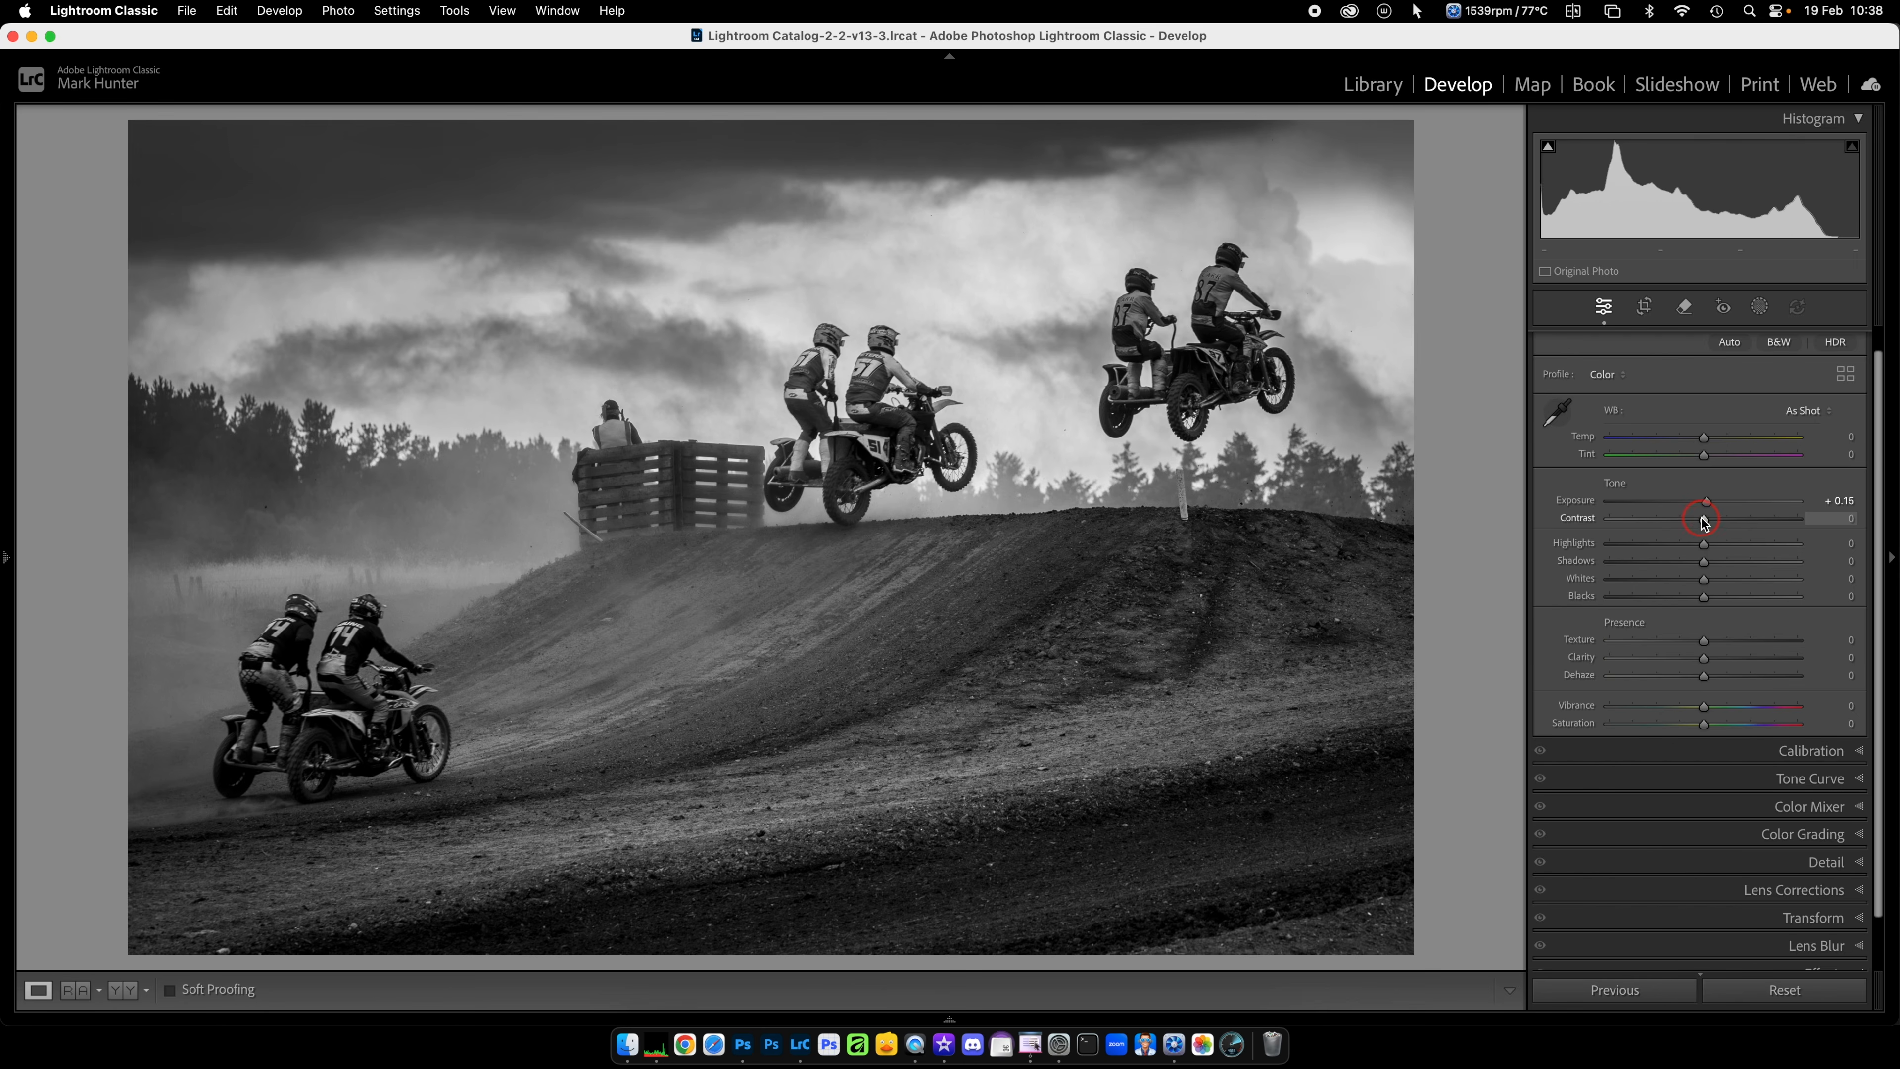
left_click_drag(1703, 522, 1733, 520)
left_click(1859, 120)
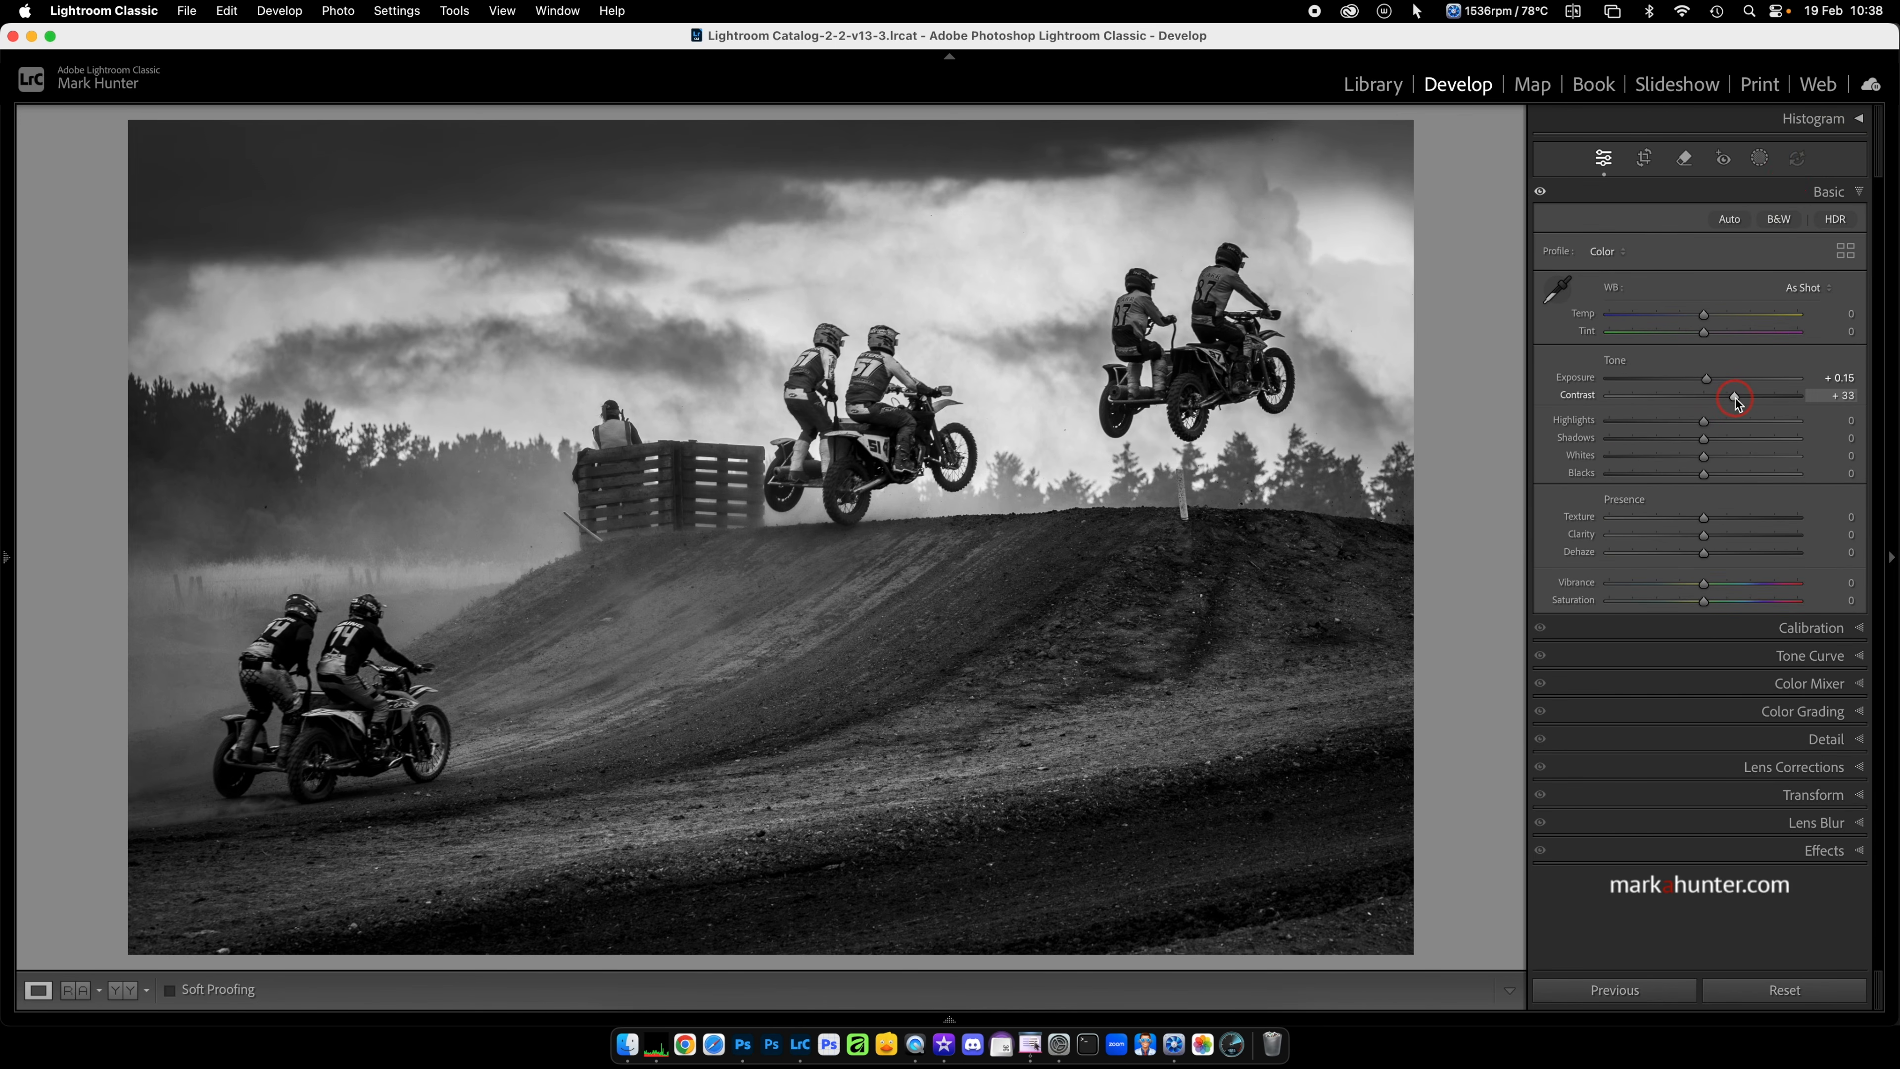
mouse_move(1737, 403)
left_mouse_down()
mouse_move(1632, 398)
mouse_move(1764, 398)
mouse_move(1717, 398)
mouse_move(1746, 414)
left_mouse_up()
left_click_drag(1746, 414, 1747, 416)
left_click_drag(1744, 413, 1740, 412)
- Compare the motocross photo before and after the Contrast adjustment, toggling repeatedly between both versions
key("backslash")
key("backslash")
key("backslash")
key("backslash")
key("backslash")
key("backslash")
key("backslash")
key("backslash")
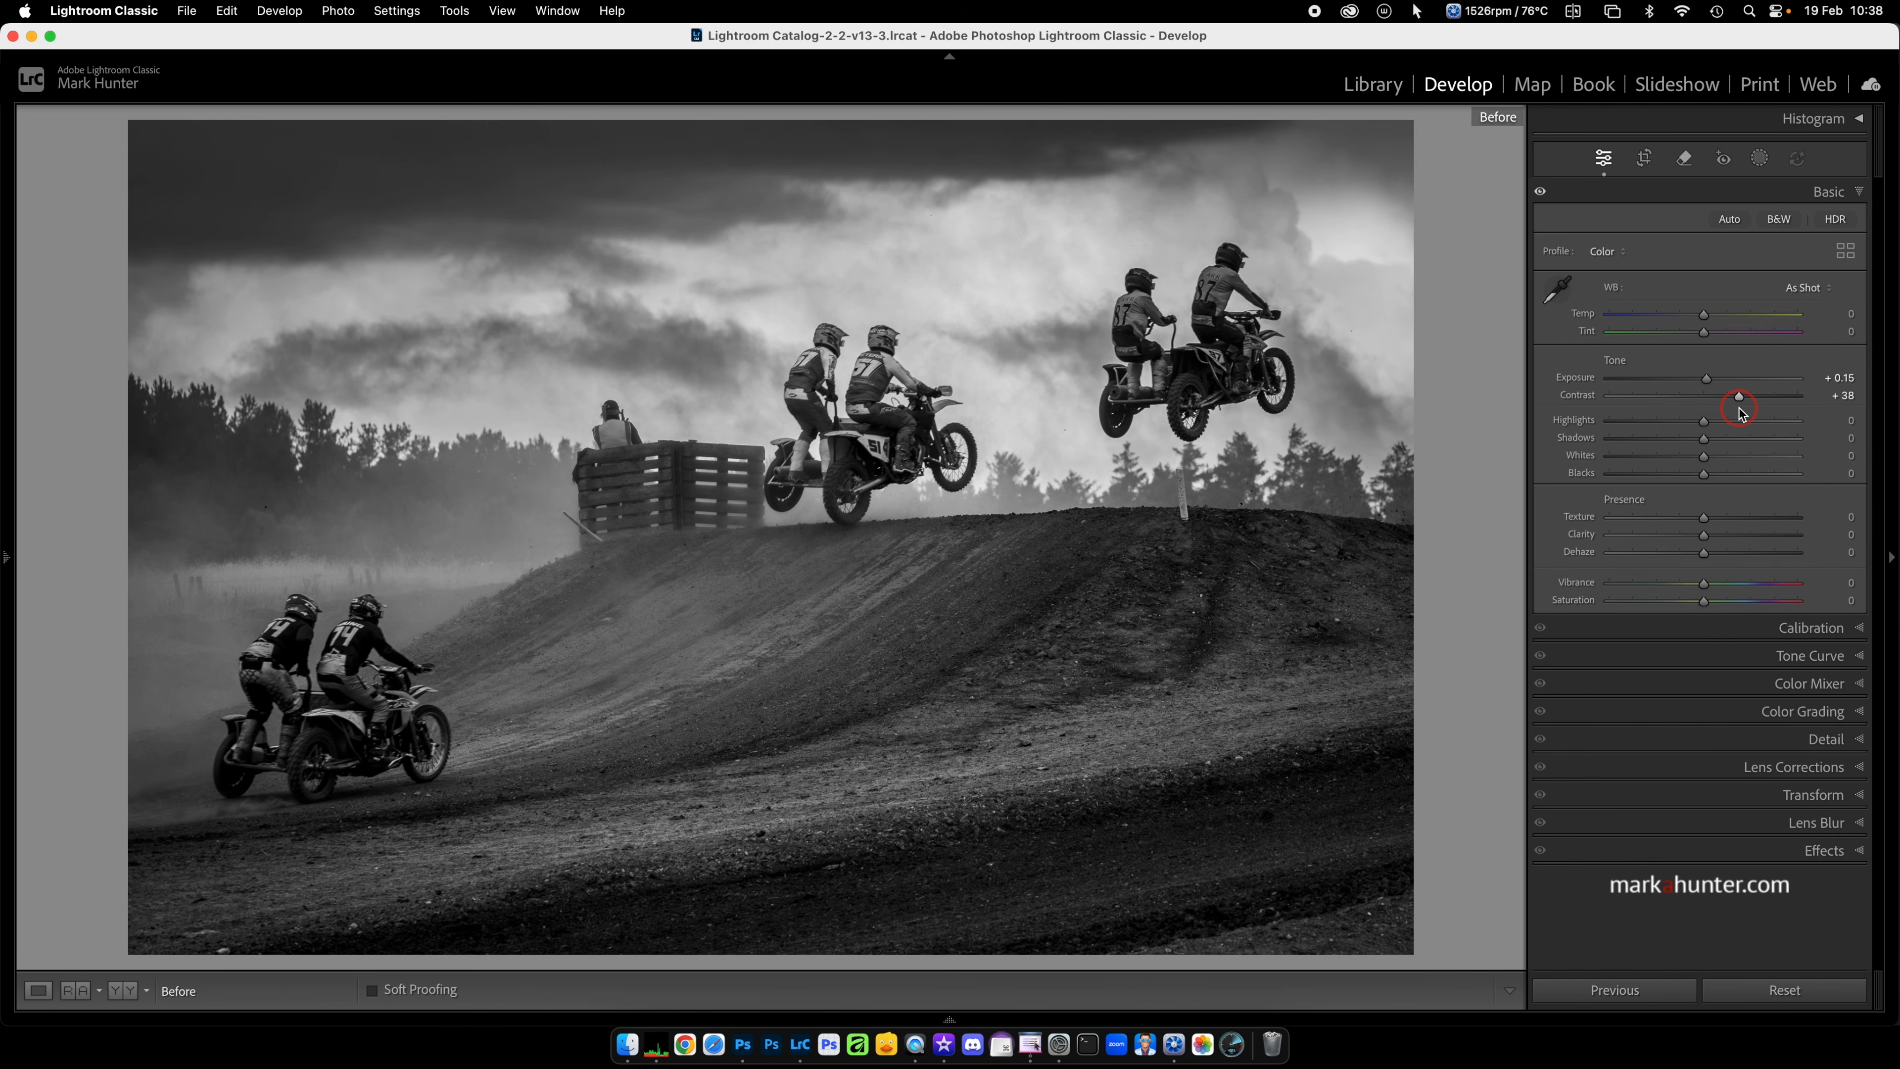
key("backslash")
key("backslash")
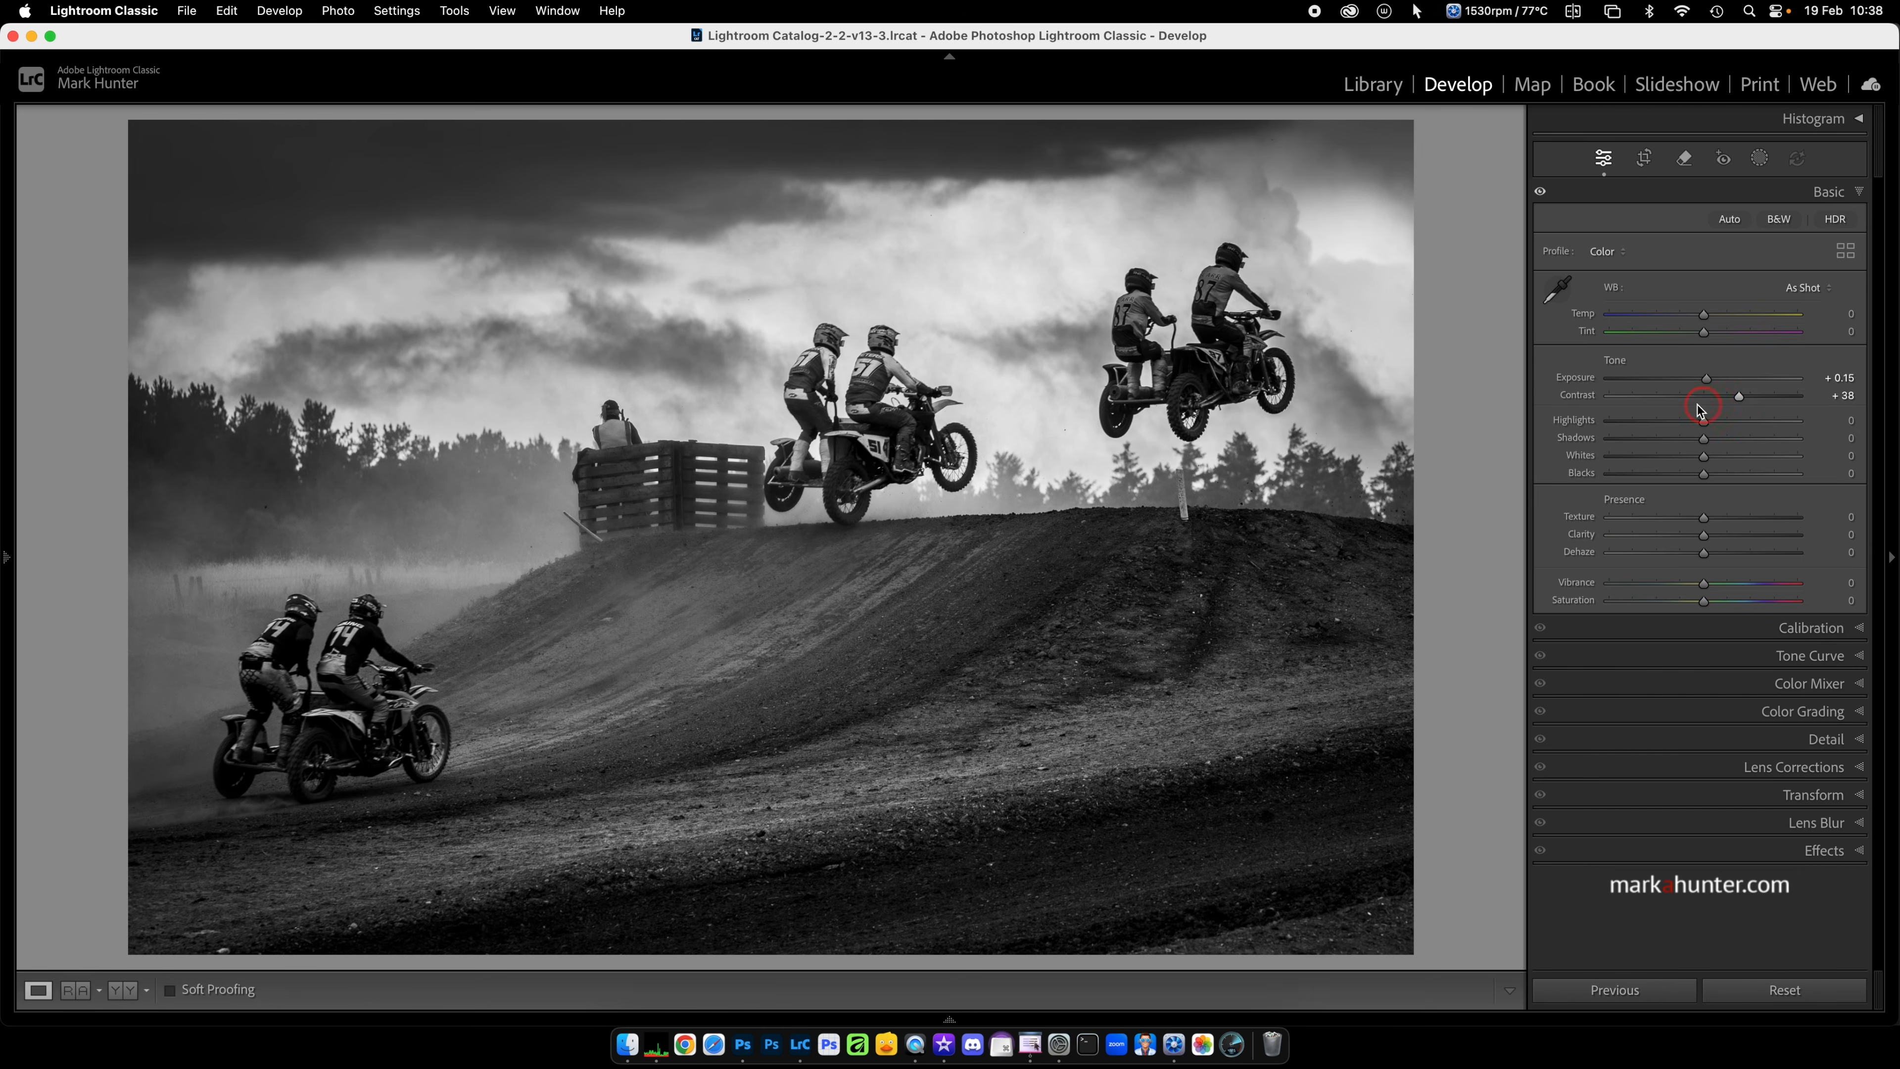
- Reset the motocross photo's Contrast and set Highlights to -39, Shadows to +33, Whites to +38 and Blacks to -29 instead
double_click(1585, 396)
left_click(1703, 441)
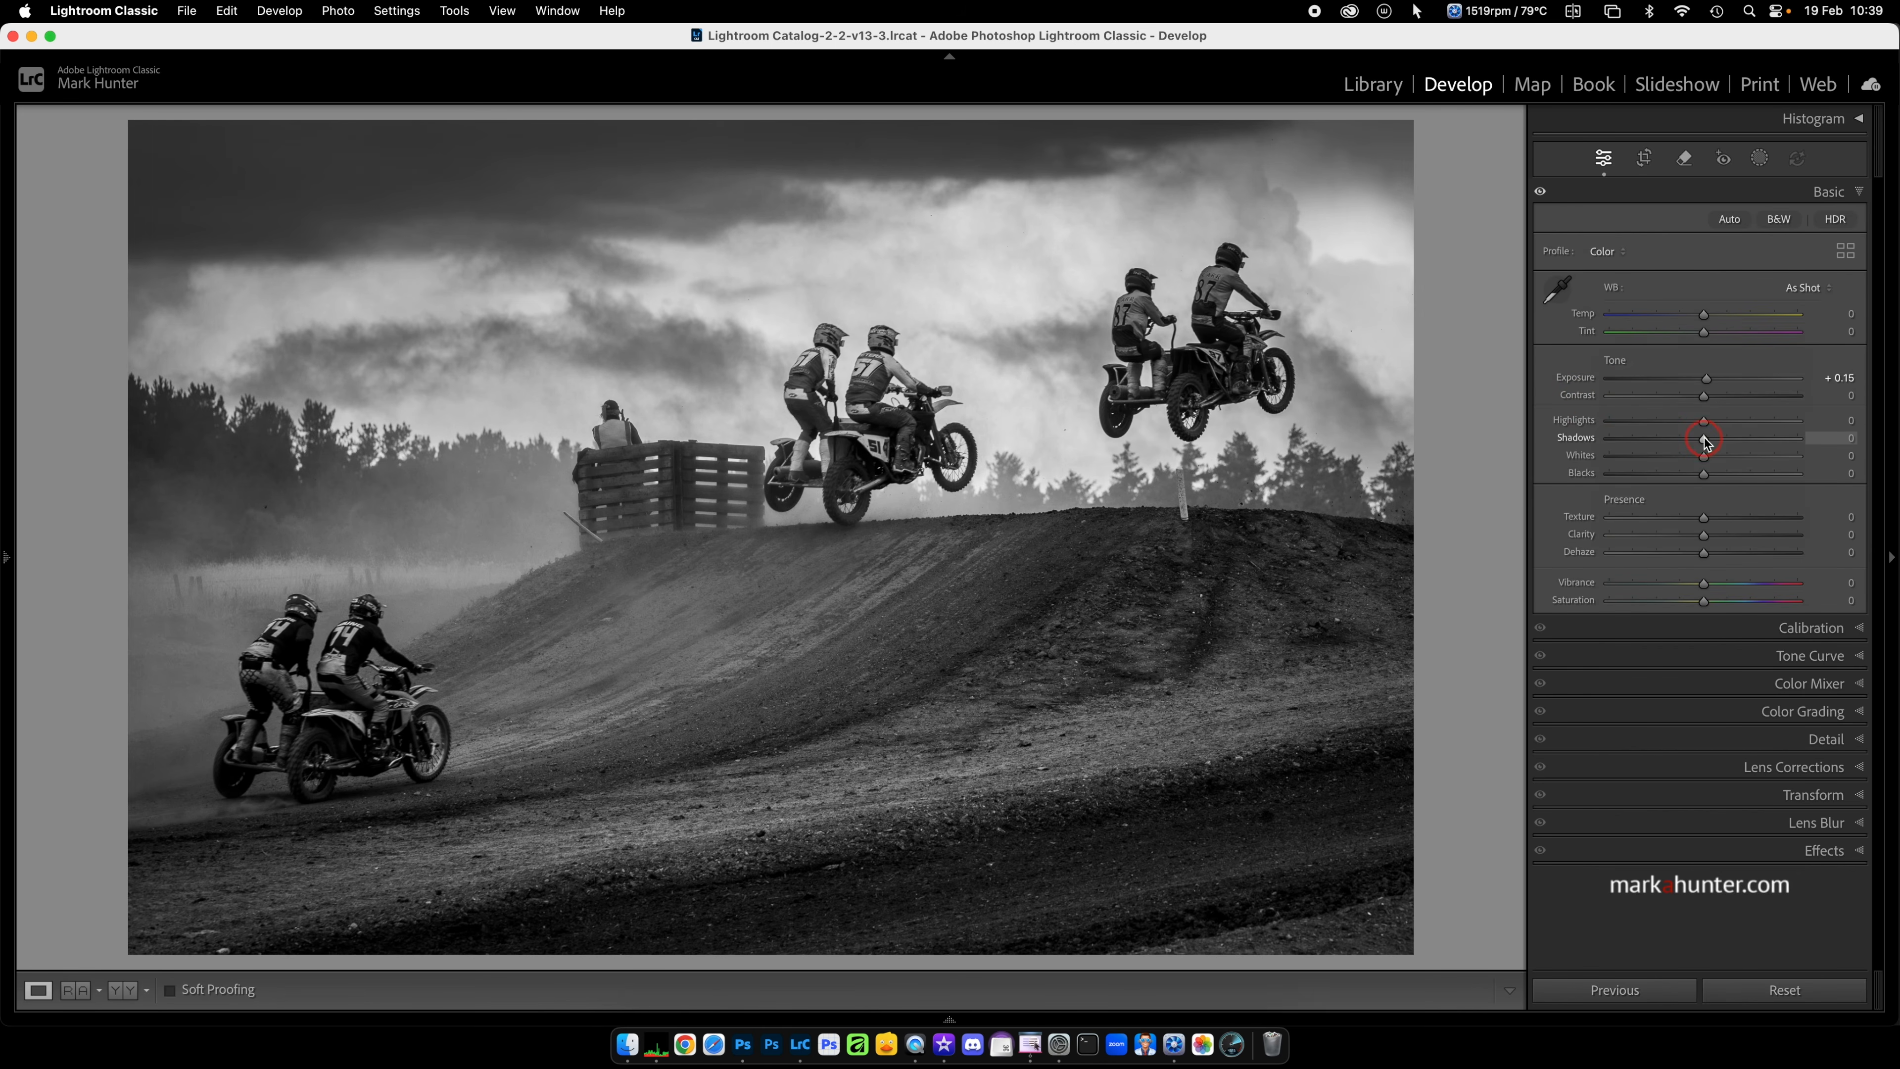
left_click_drag(1703, 420, 1700, 422)
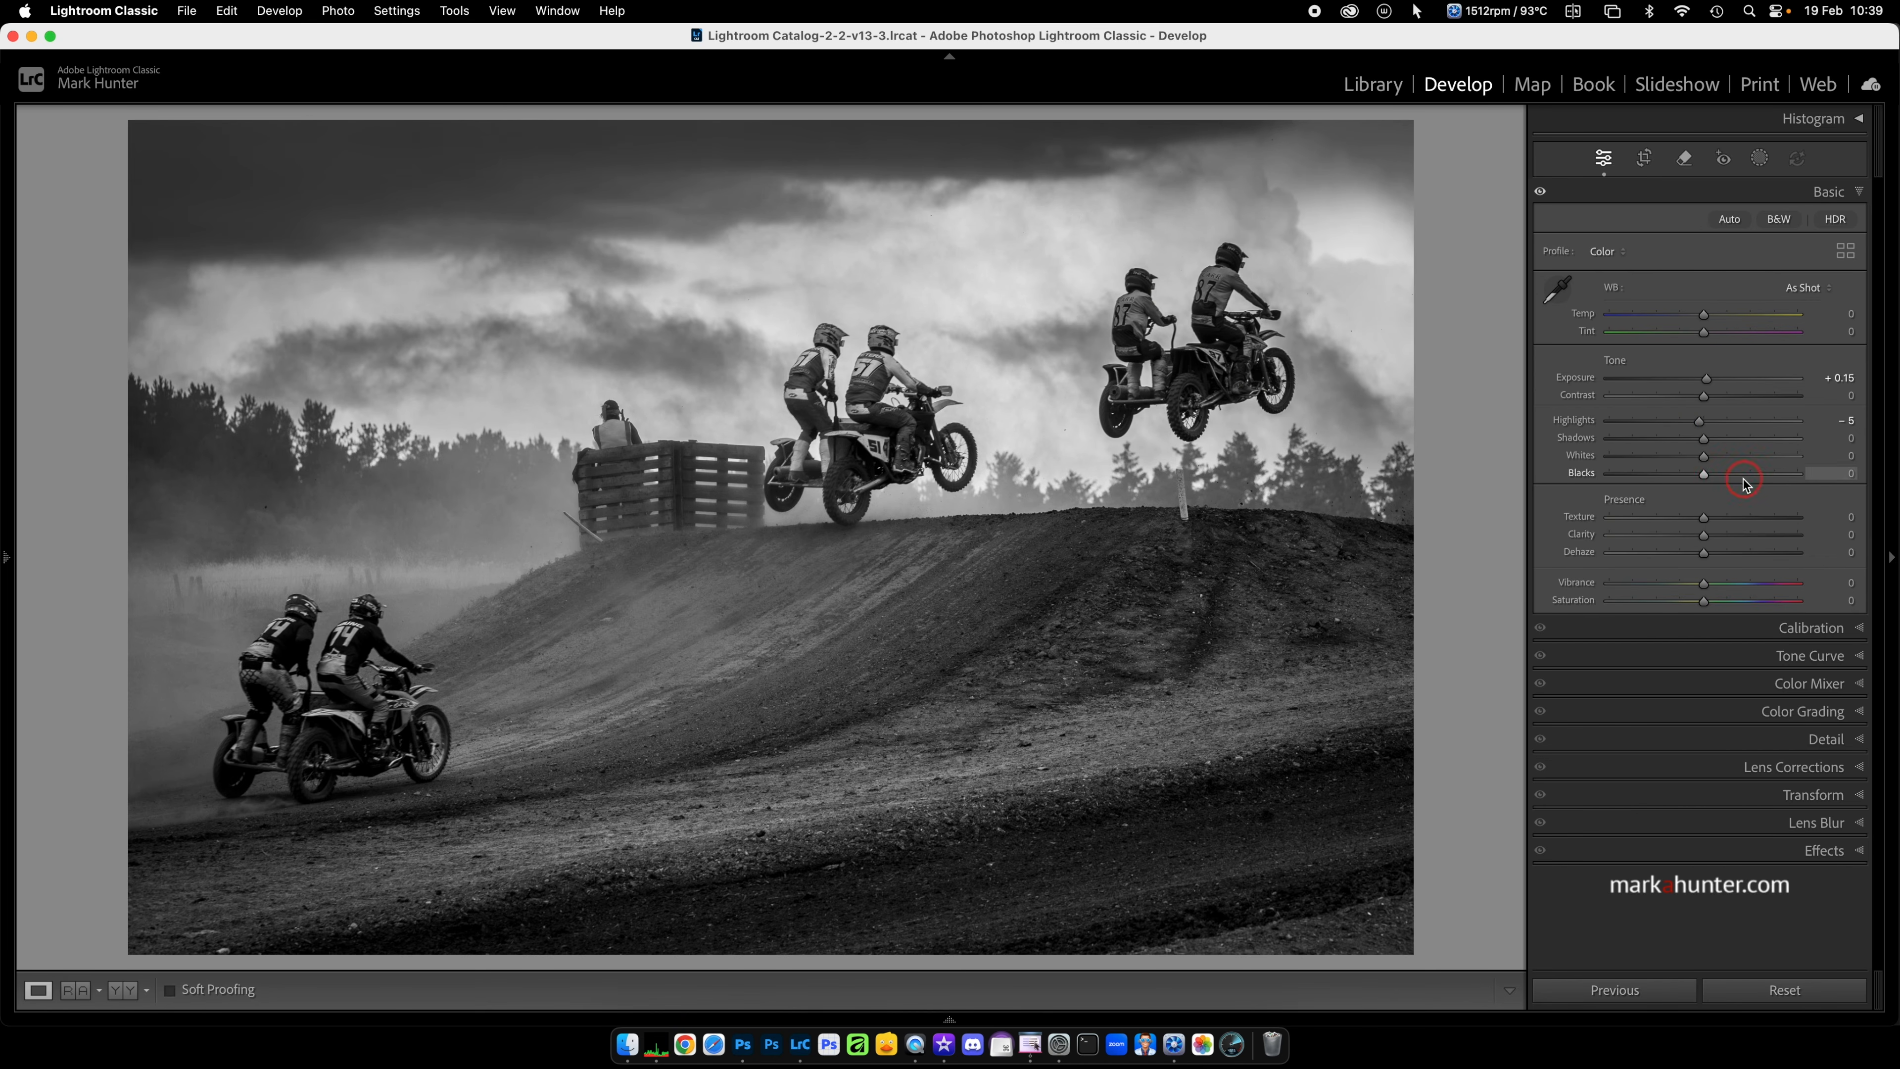
mouse_move(1700, 422)
left_mouse_down()
mouse_move(1667, 425)
mouse_move(1717, 442)
left_mouse_up()
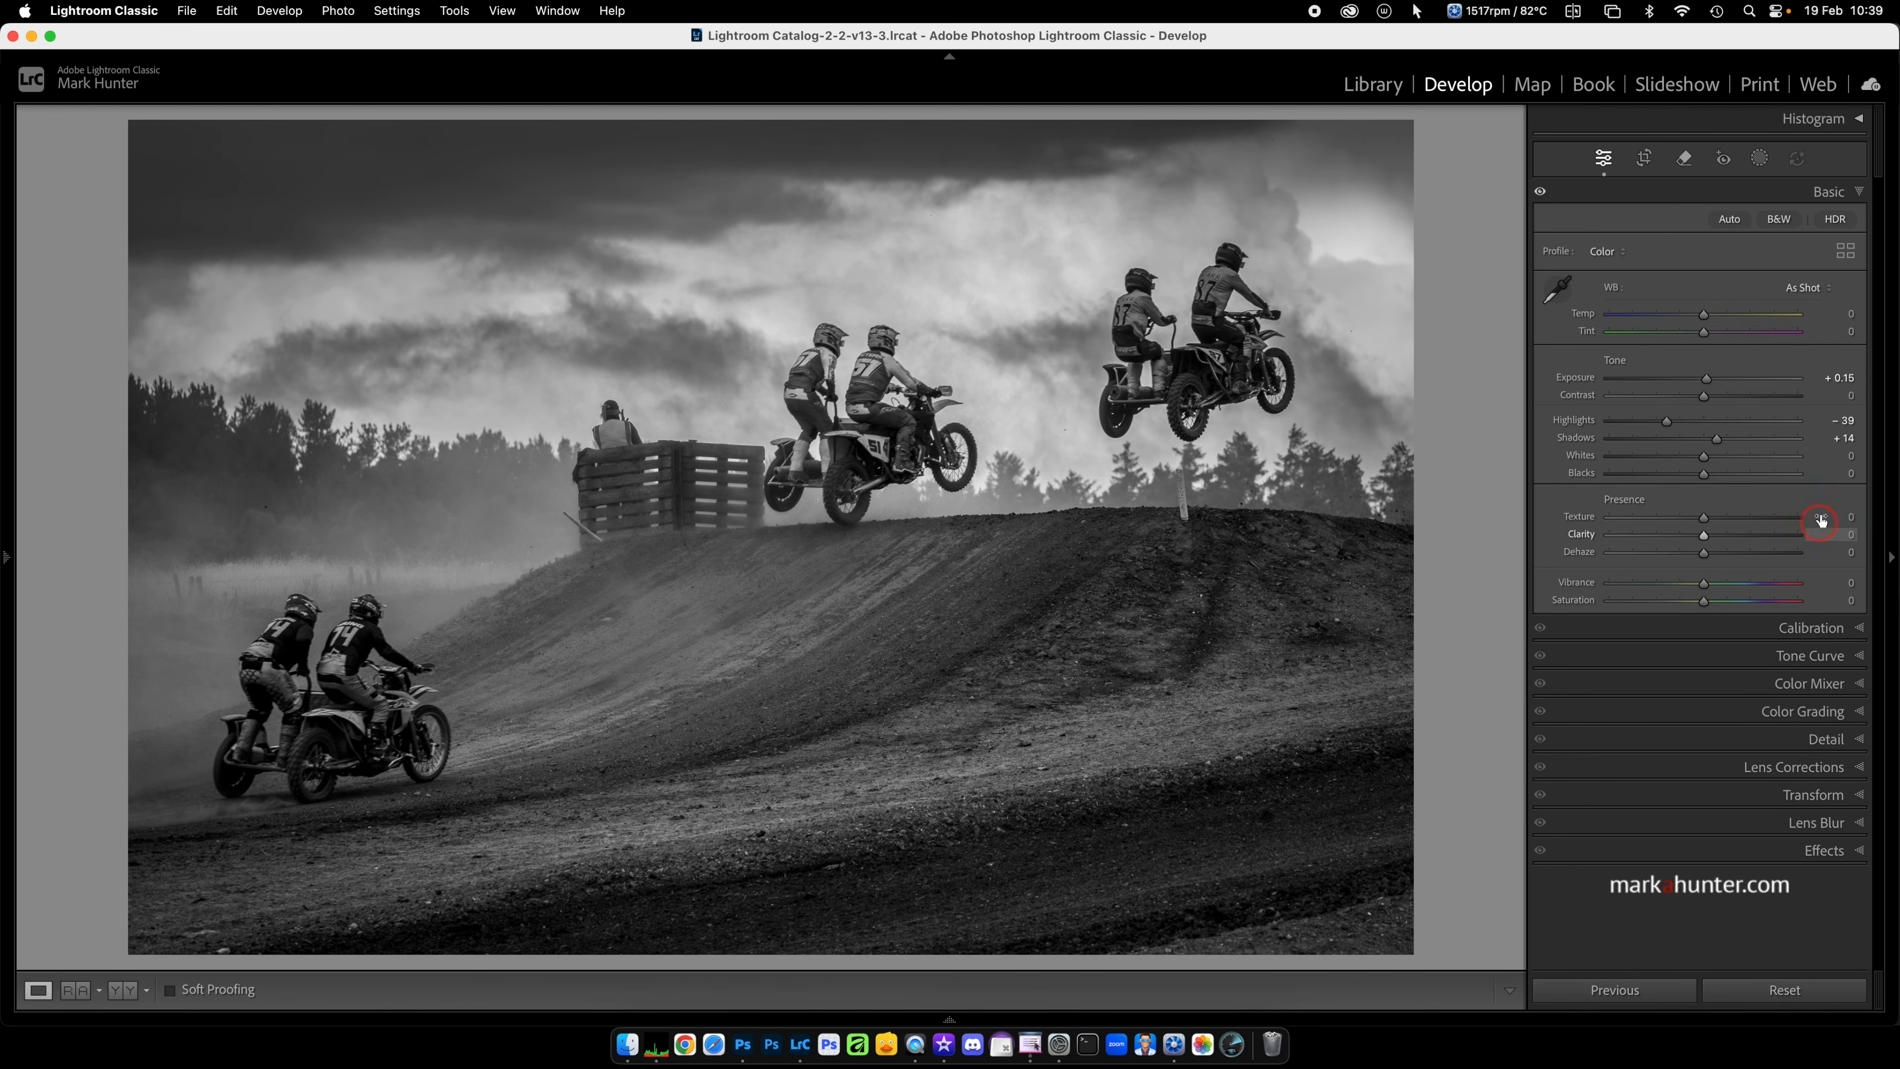
left_click_drag(1718, 442, 1734, 441)
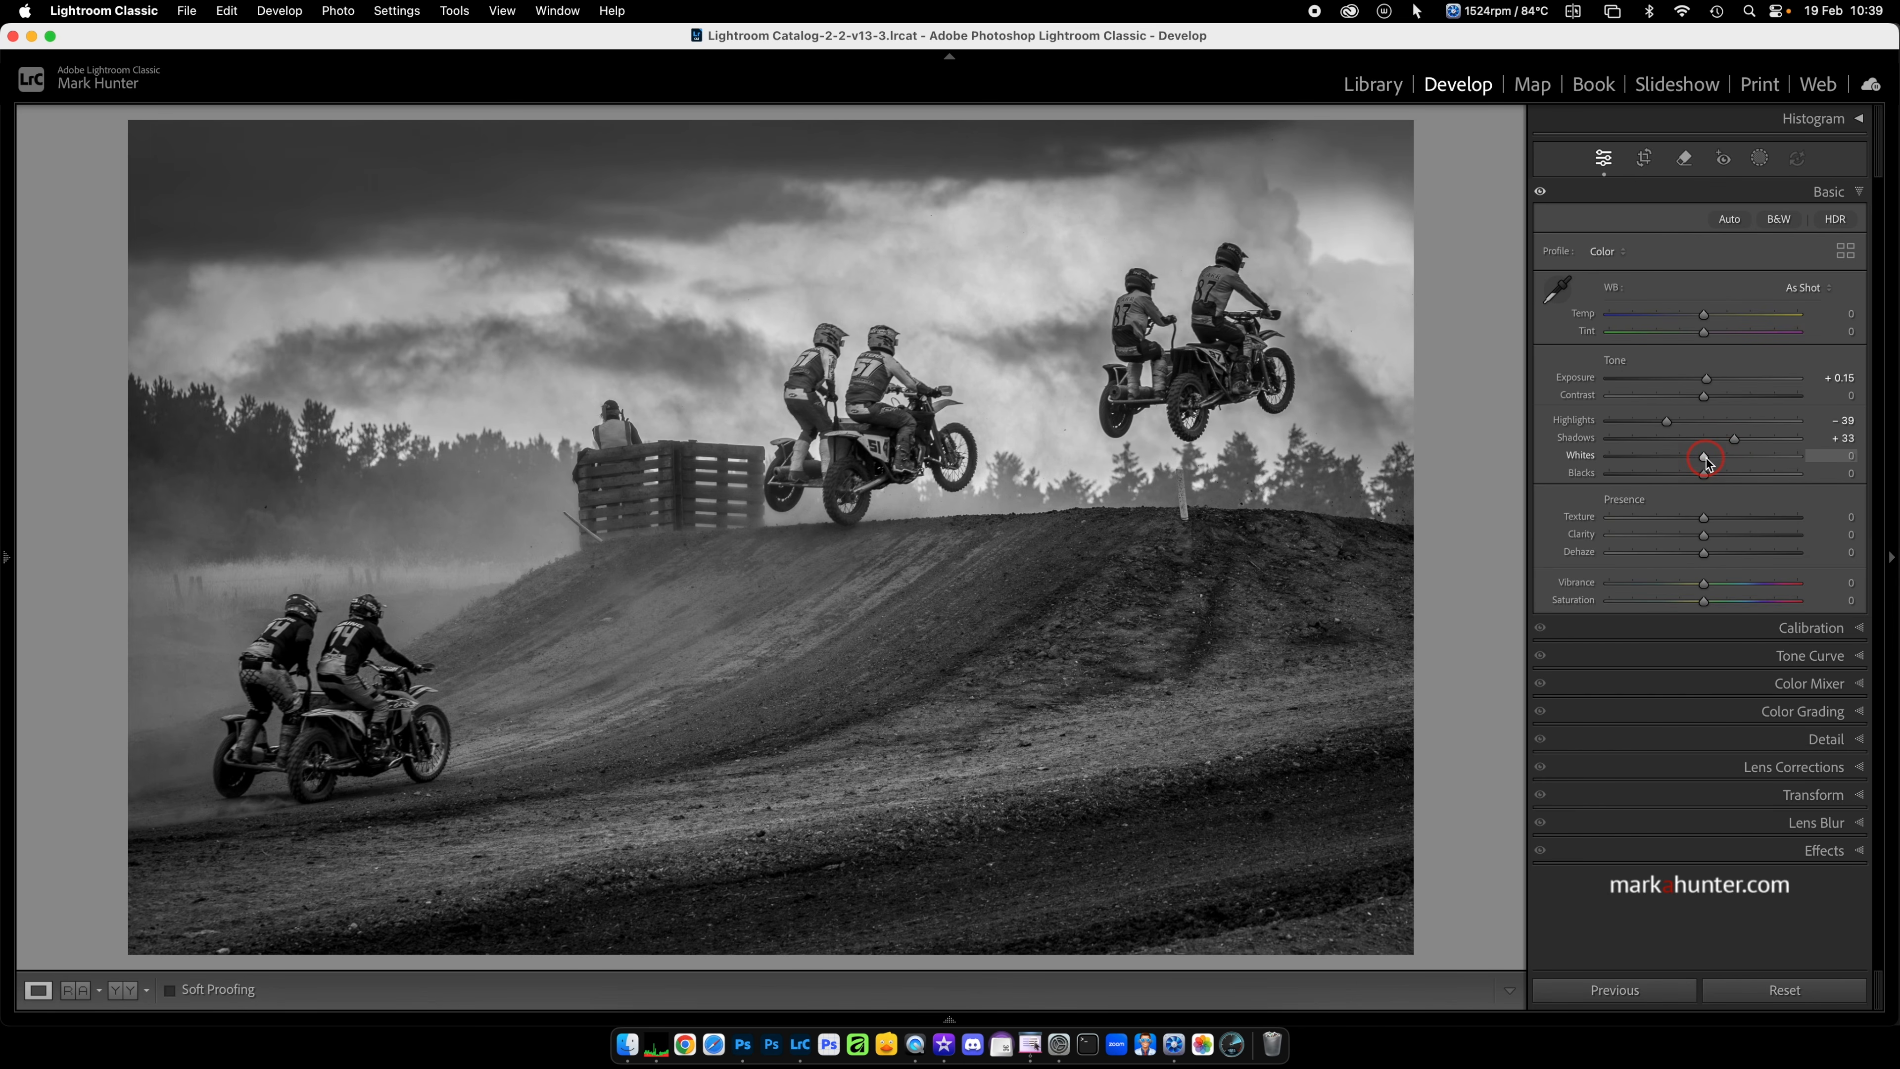
left_click(1705, 458)
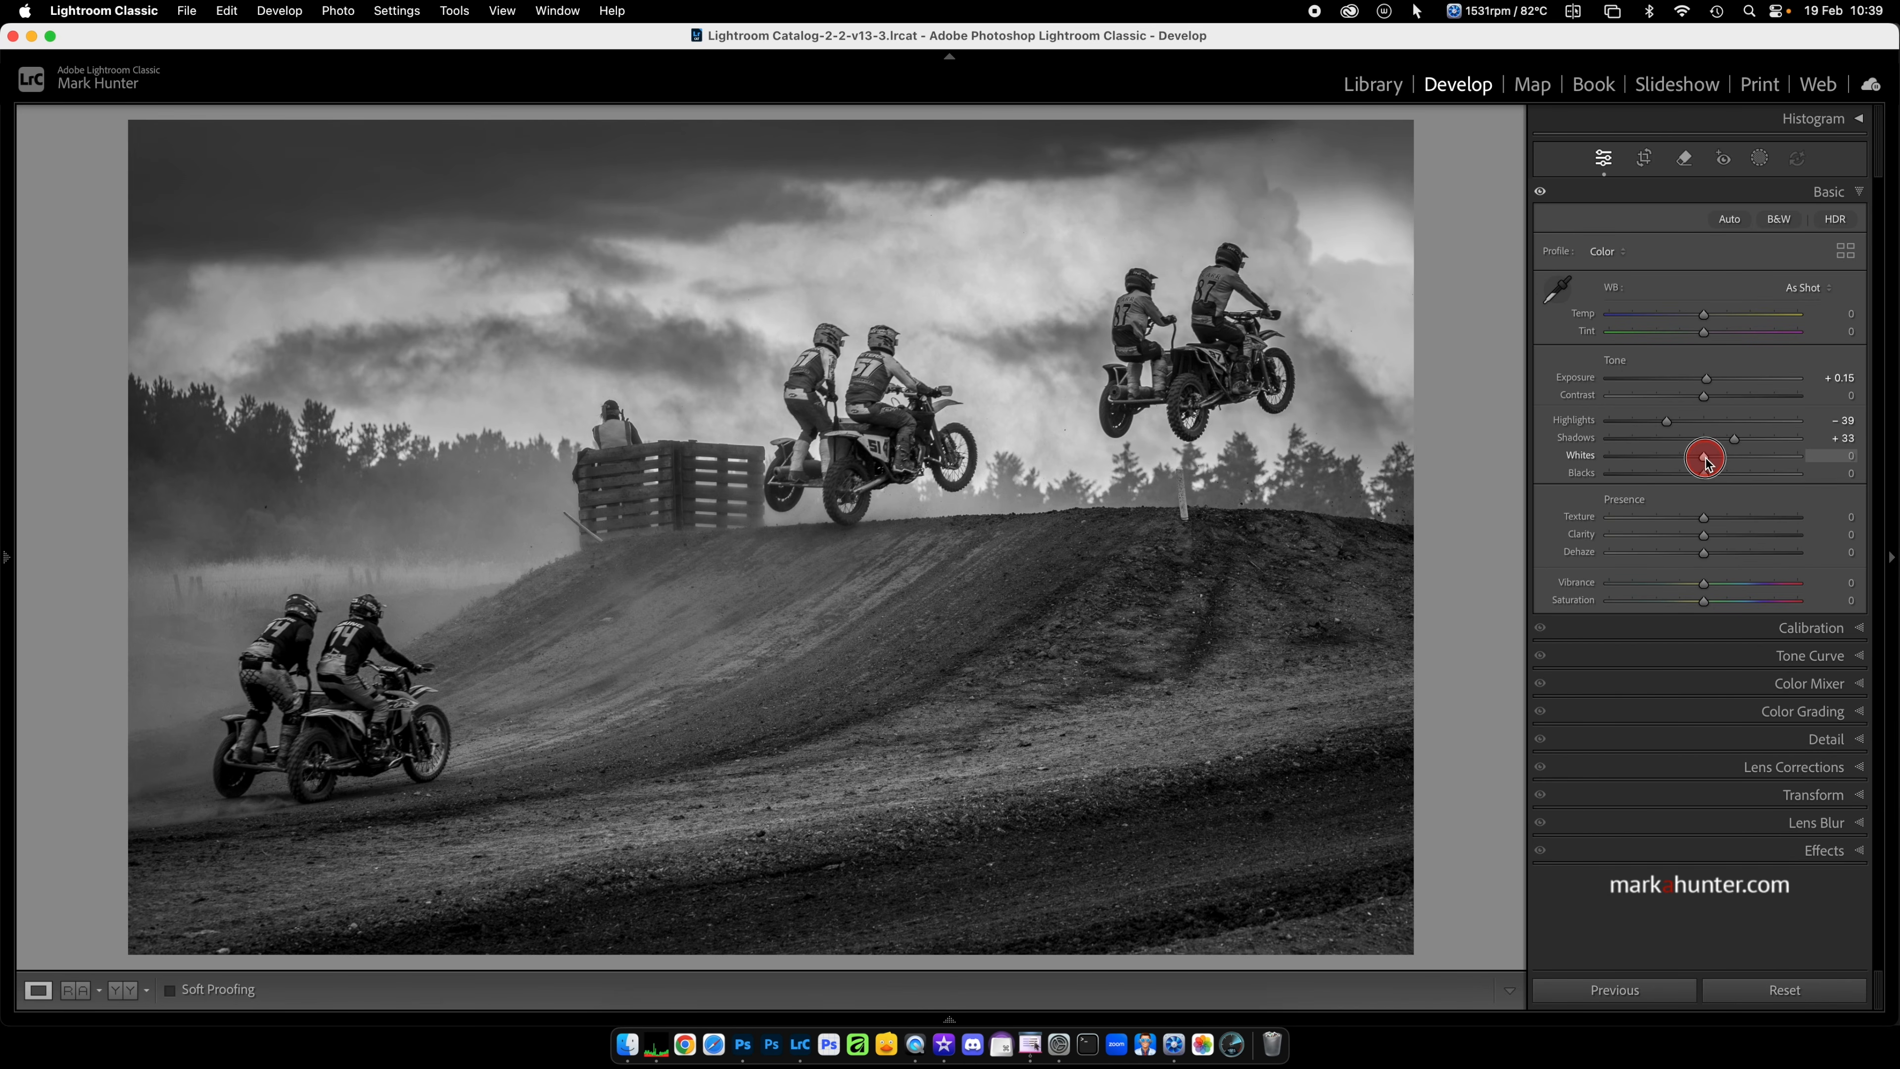
mouse_move(1708, 463)
left_mouse_down()
mouse_move(1746, 466)
mouse_move(1680, 480)
left_mouse_up()
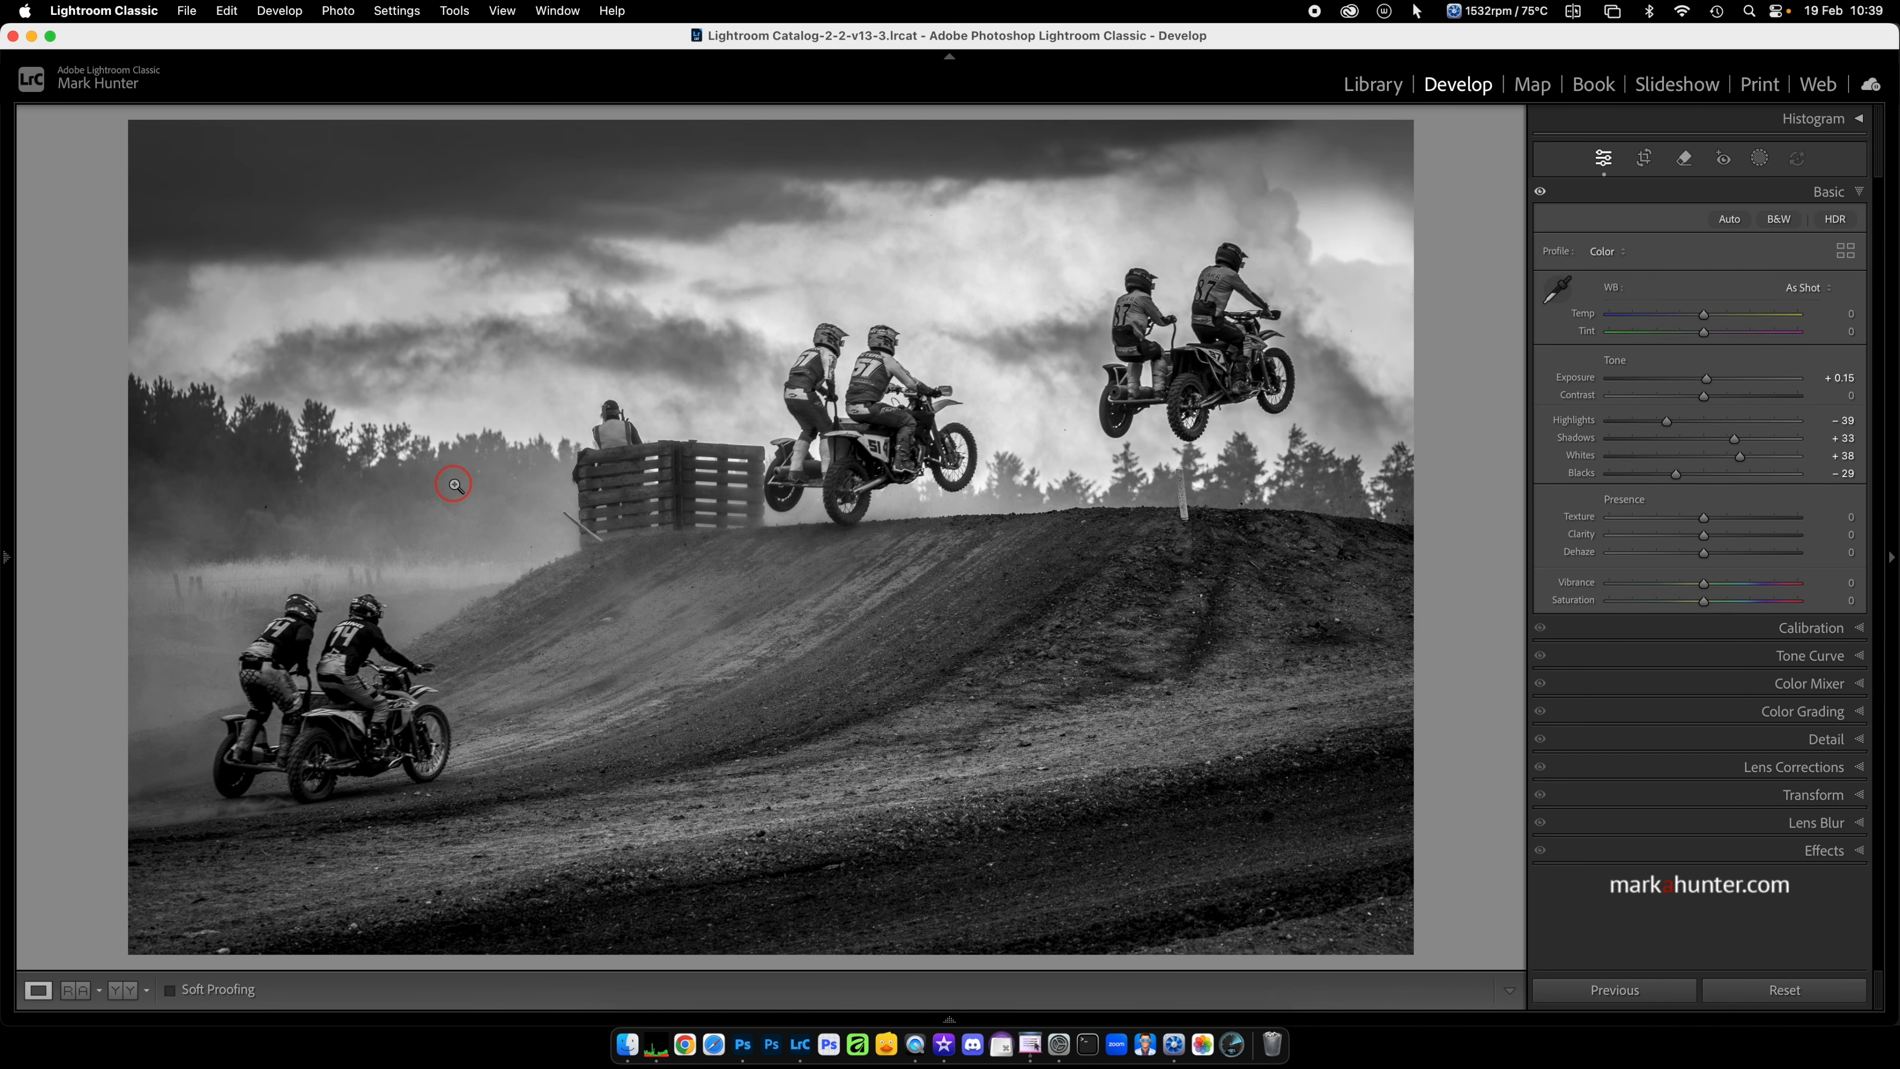
- Compare the motocross photo before and after the individual tone adjustments, toggling repeatedly between both versions
key("backslash")
key("backslash")
key("backslash")
key("backslash")
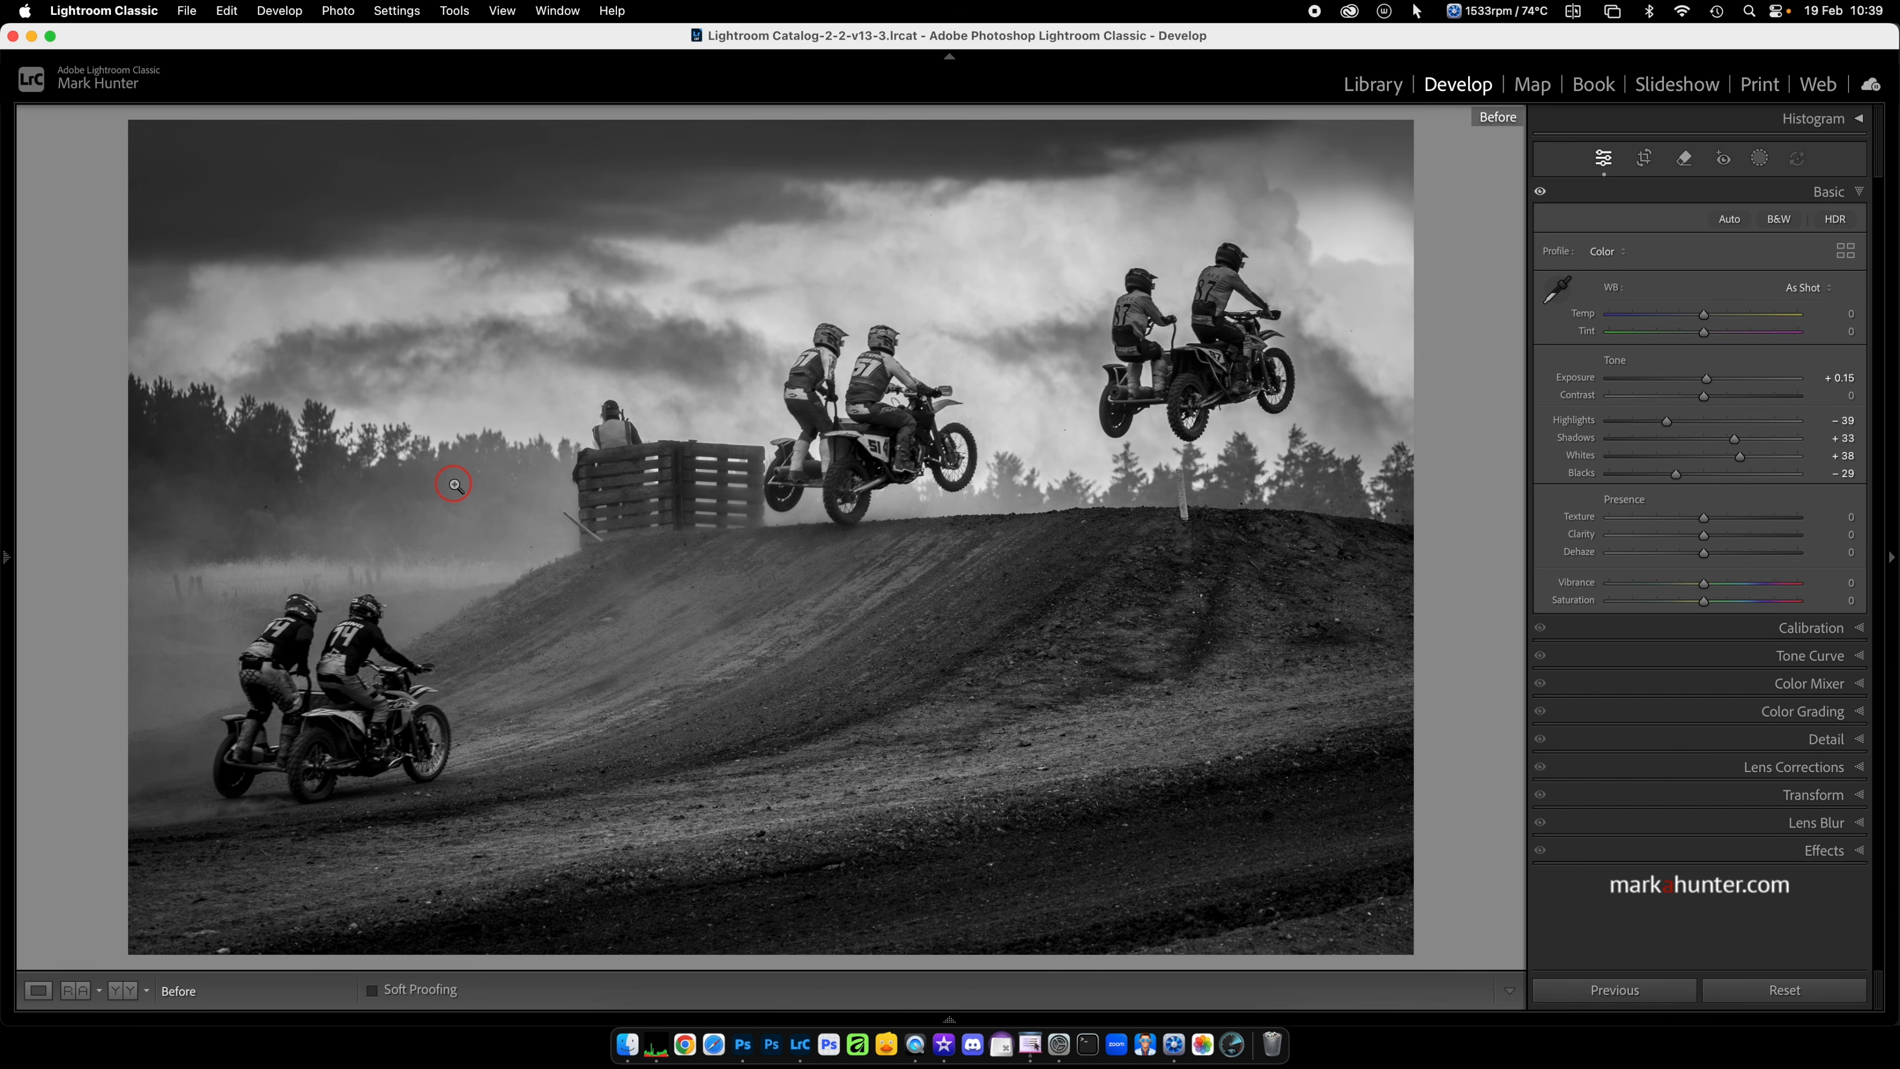
key("backslash")
key("backslash")
key("backslash")
key("backslash")
key("backslash")
key("backslash")
key("backslash")
key("backslash")
key("backslash")
key("backslash")
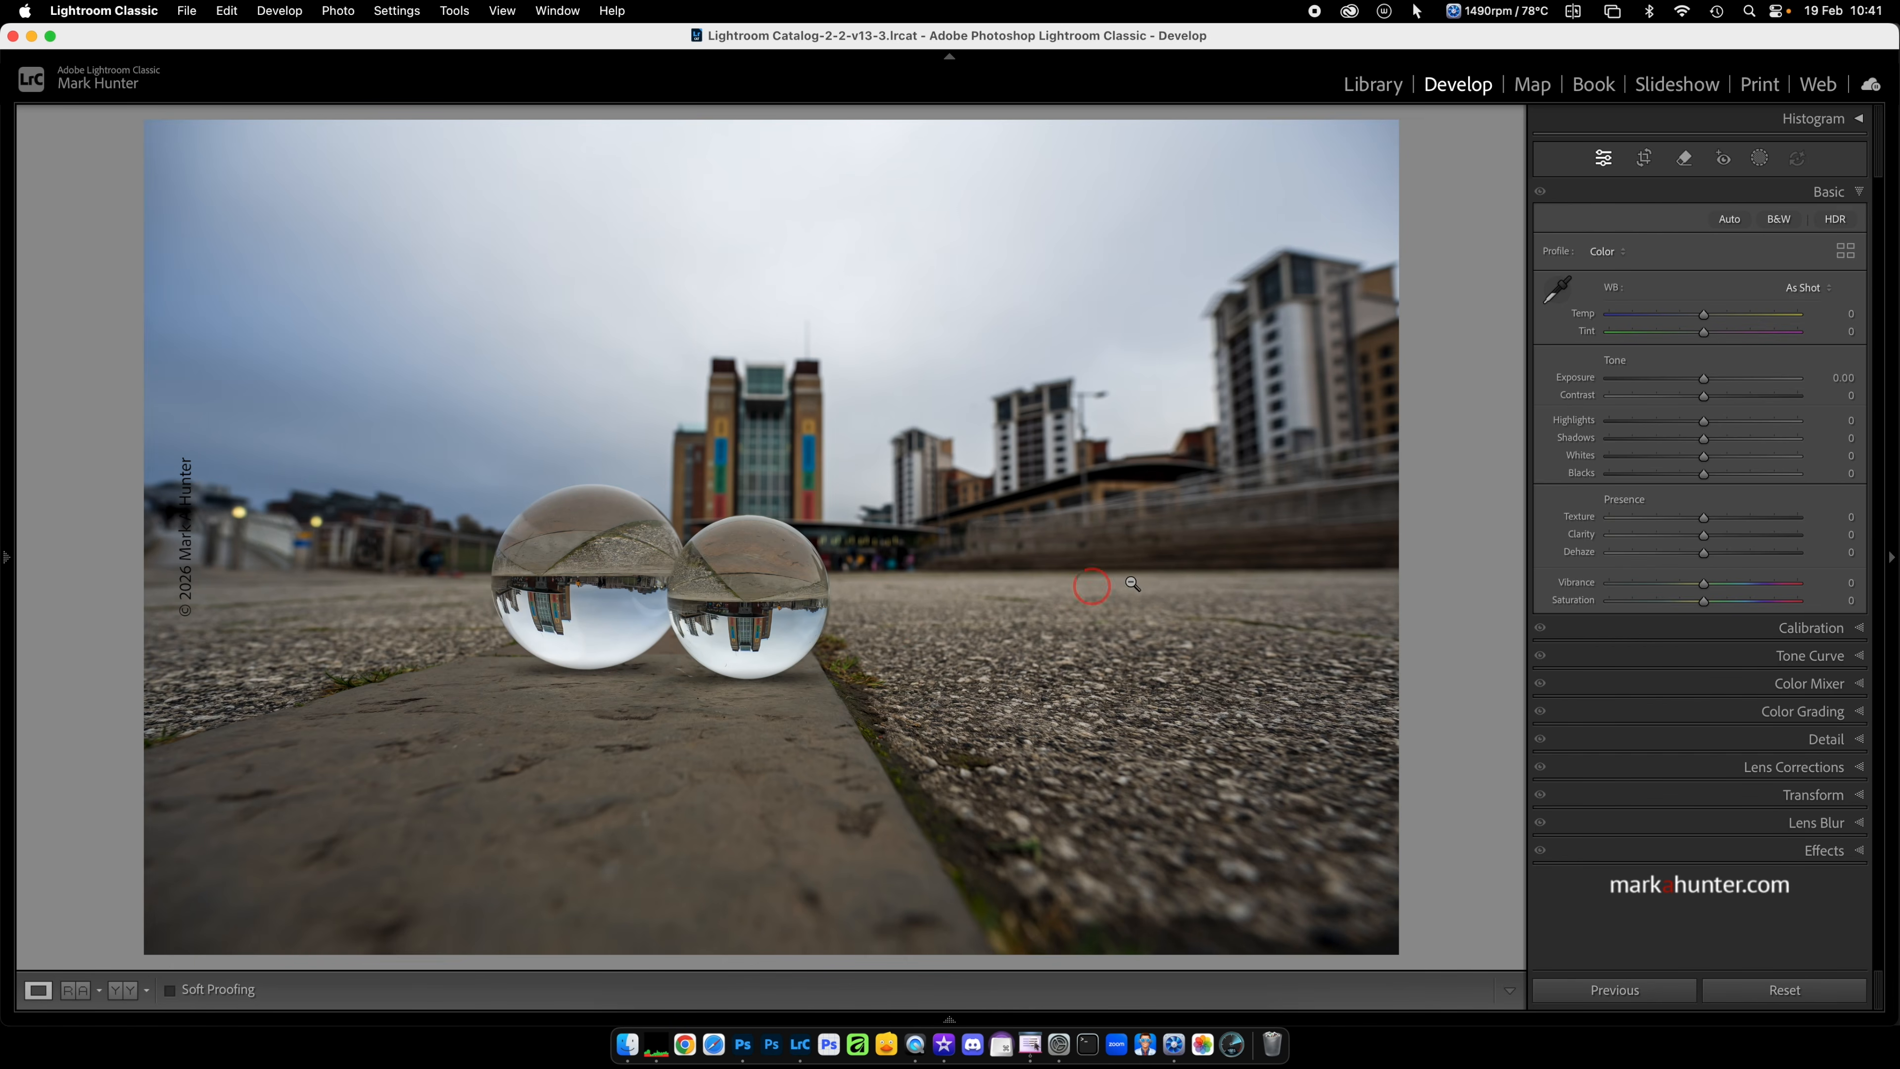
- Straighten the glass balls photo by about -0.65° and crop it tighter on all sides to a wider custom aspect
left_click(1645, 159)
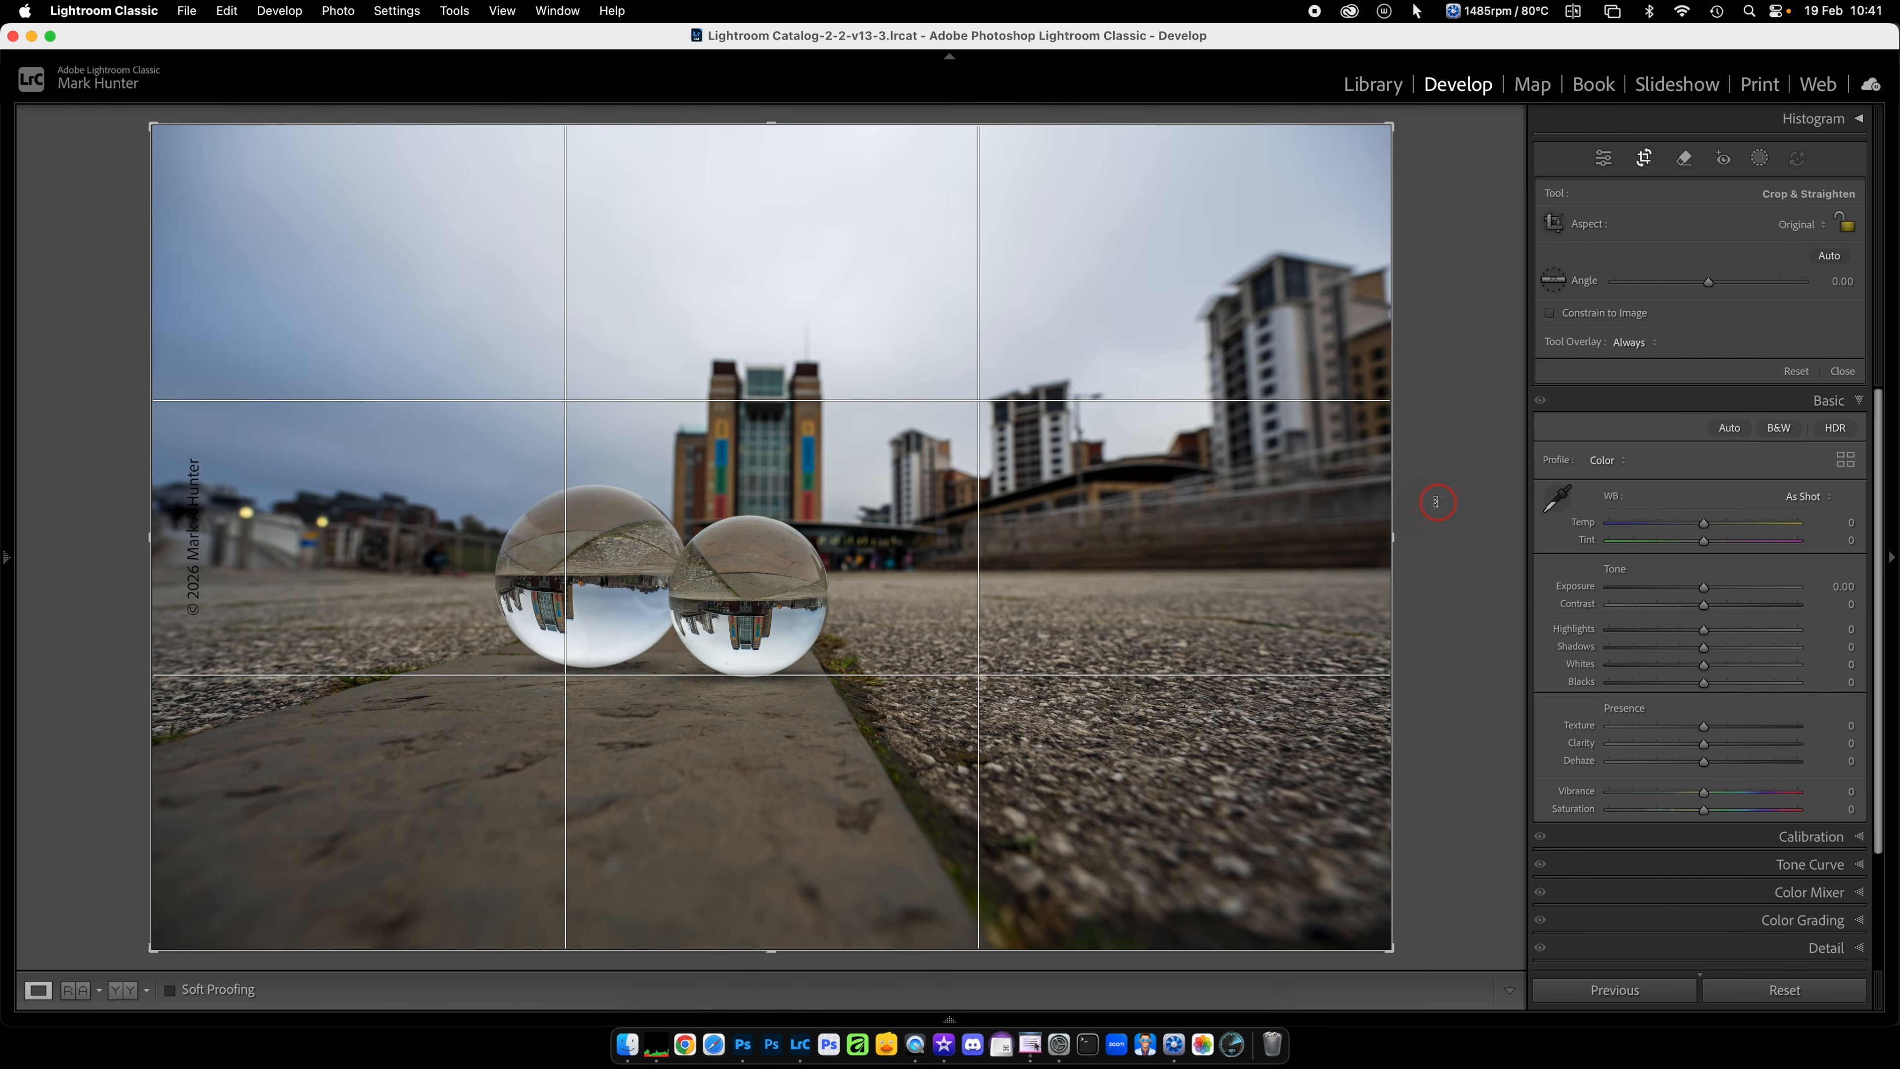
left_click_drag(1435, 502, 1432, 500)
left_click_drag(1381, 952, 1396, 910)
left_click_drag(164, 173, 185, 225)
left_click(988, 270)
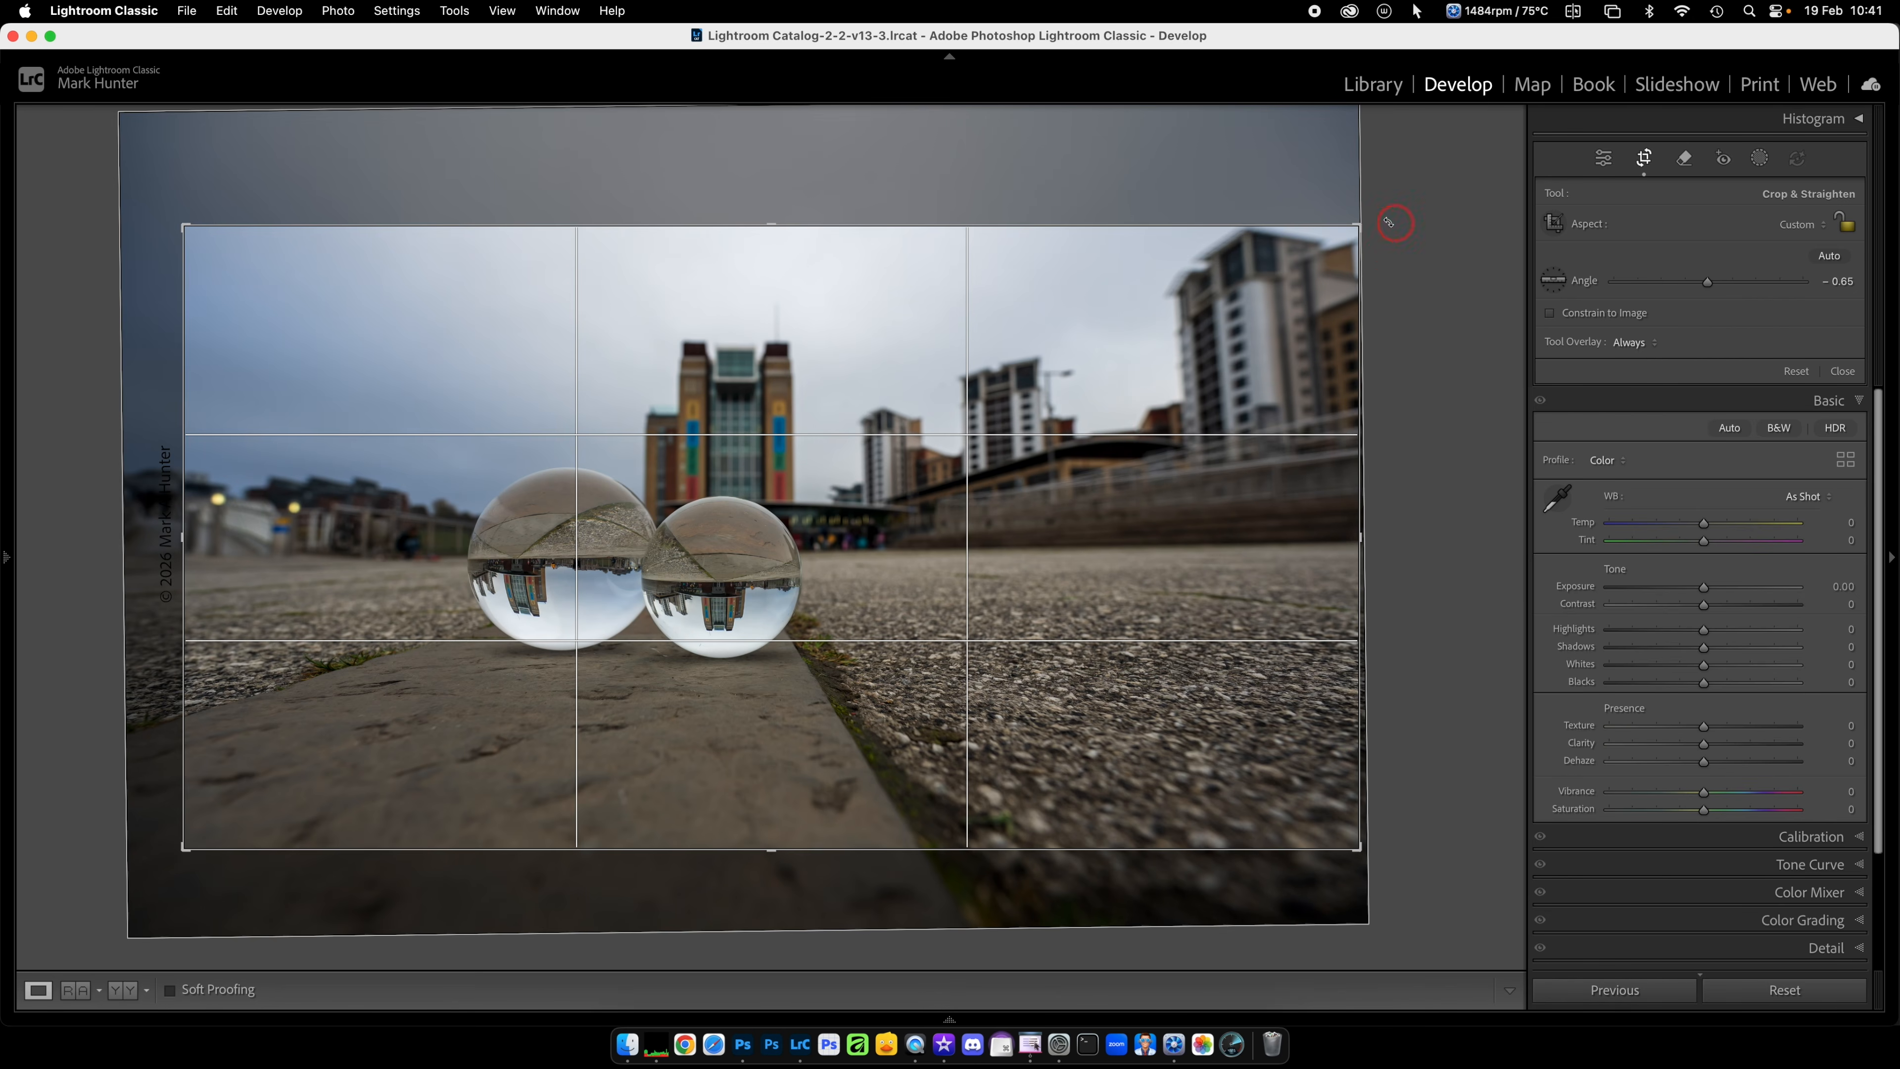
left_click_drag(1359, 225, 1306, 225)
left_click_drag(1185, 423, 1171, 495)
key("Return")
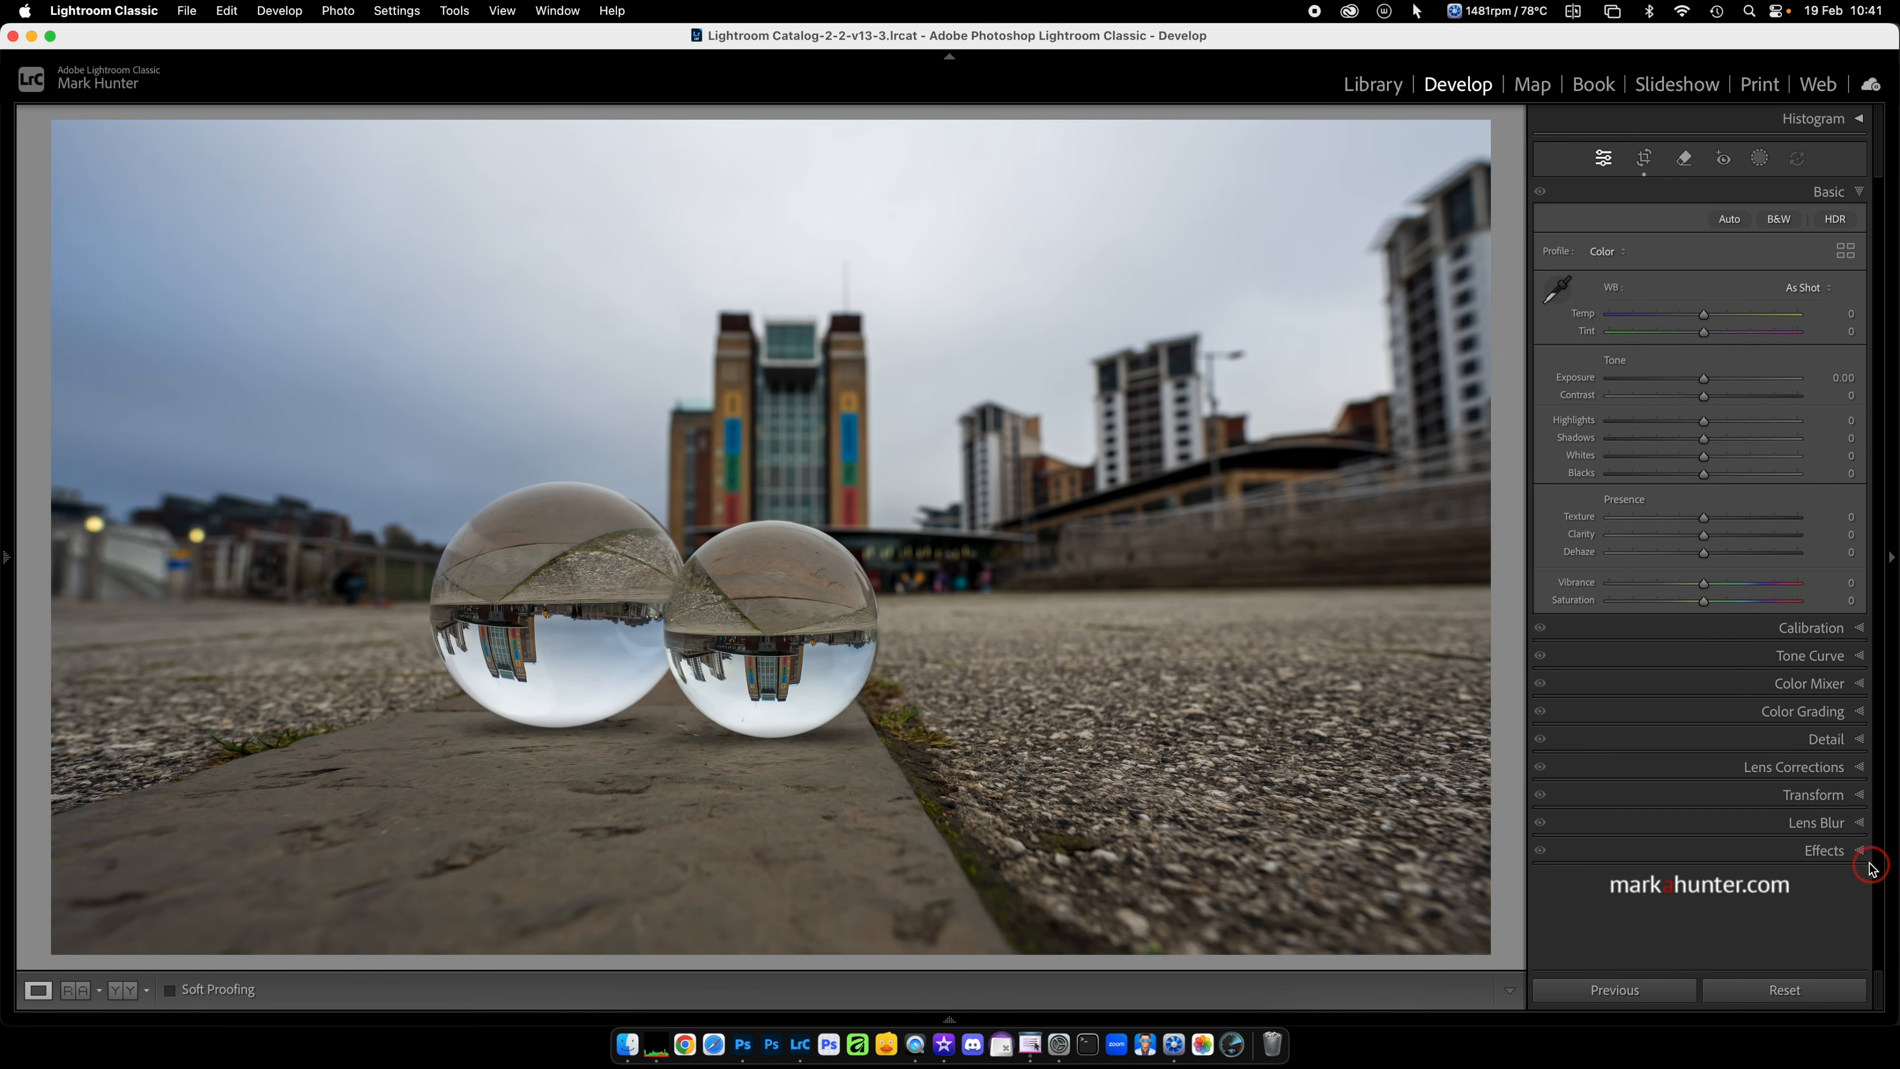
- Darken the glass balls photo's edges with a Highlight Priority post-crop vignette at Amount -13
left_click(1860, 850)
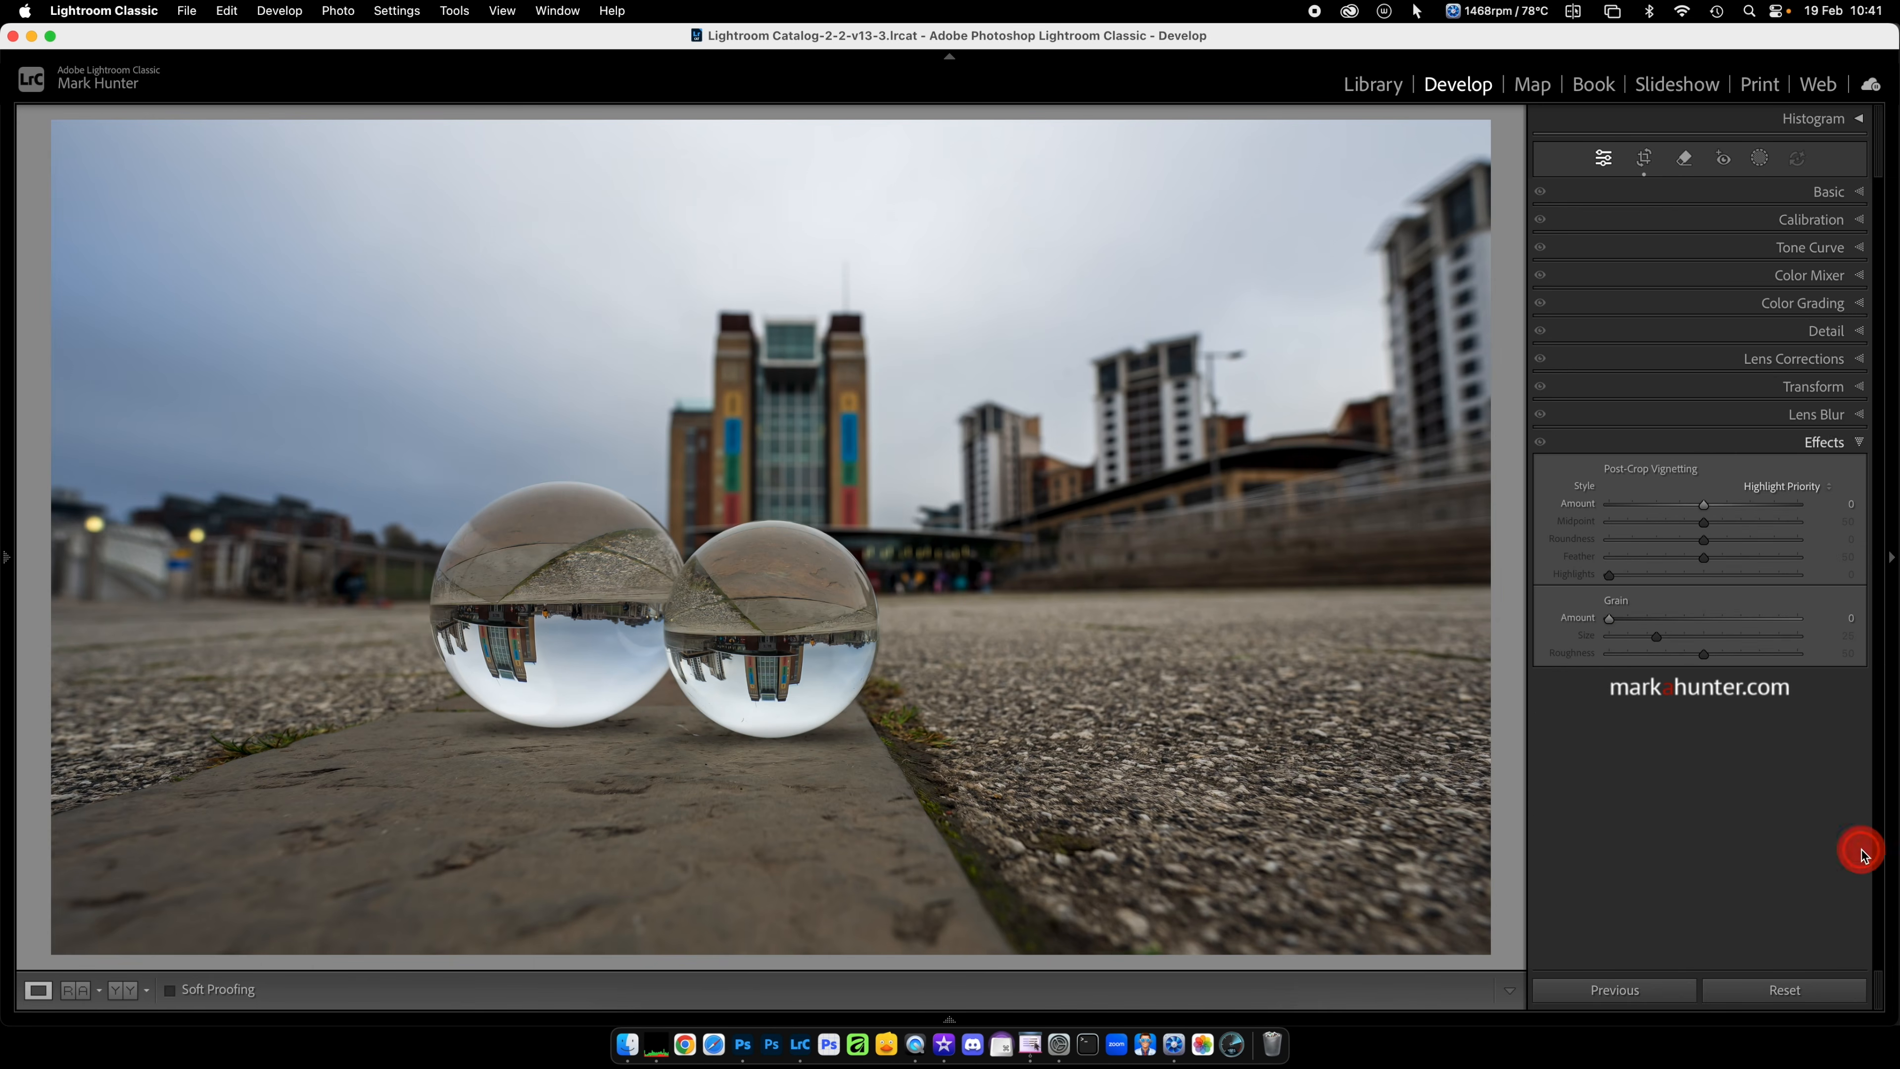
left_click(1705, 506)
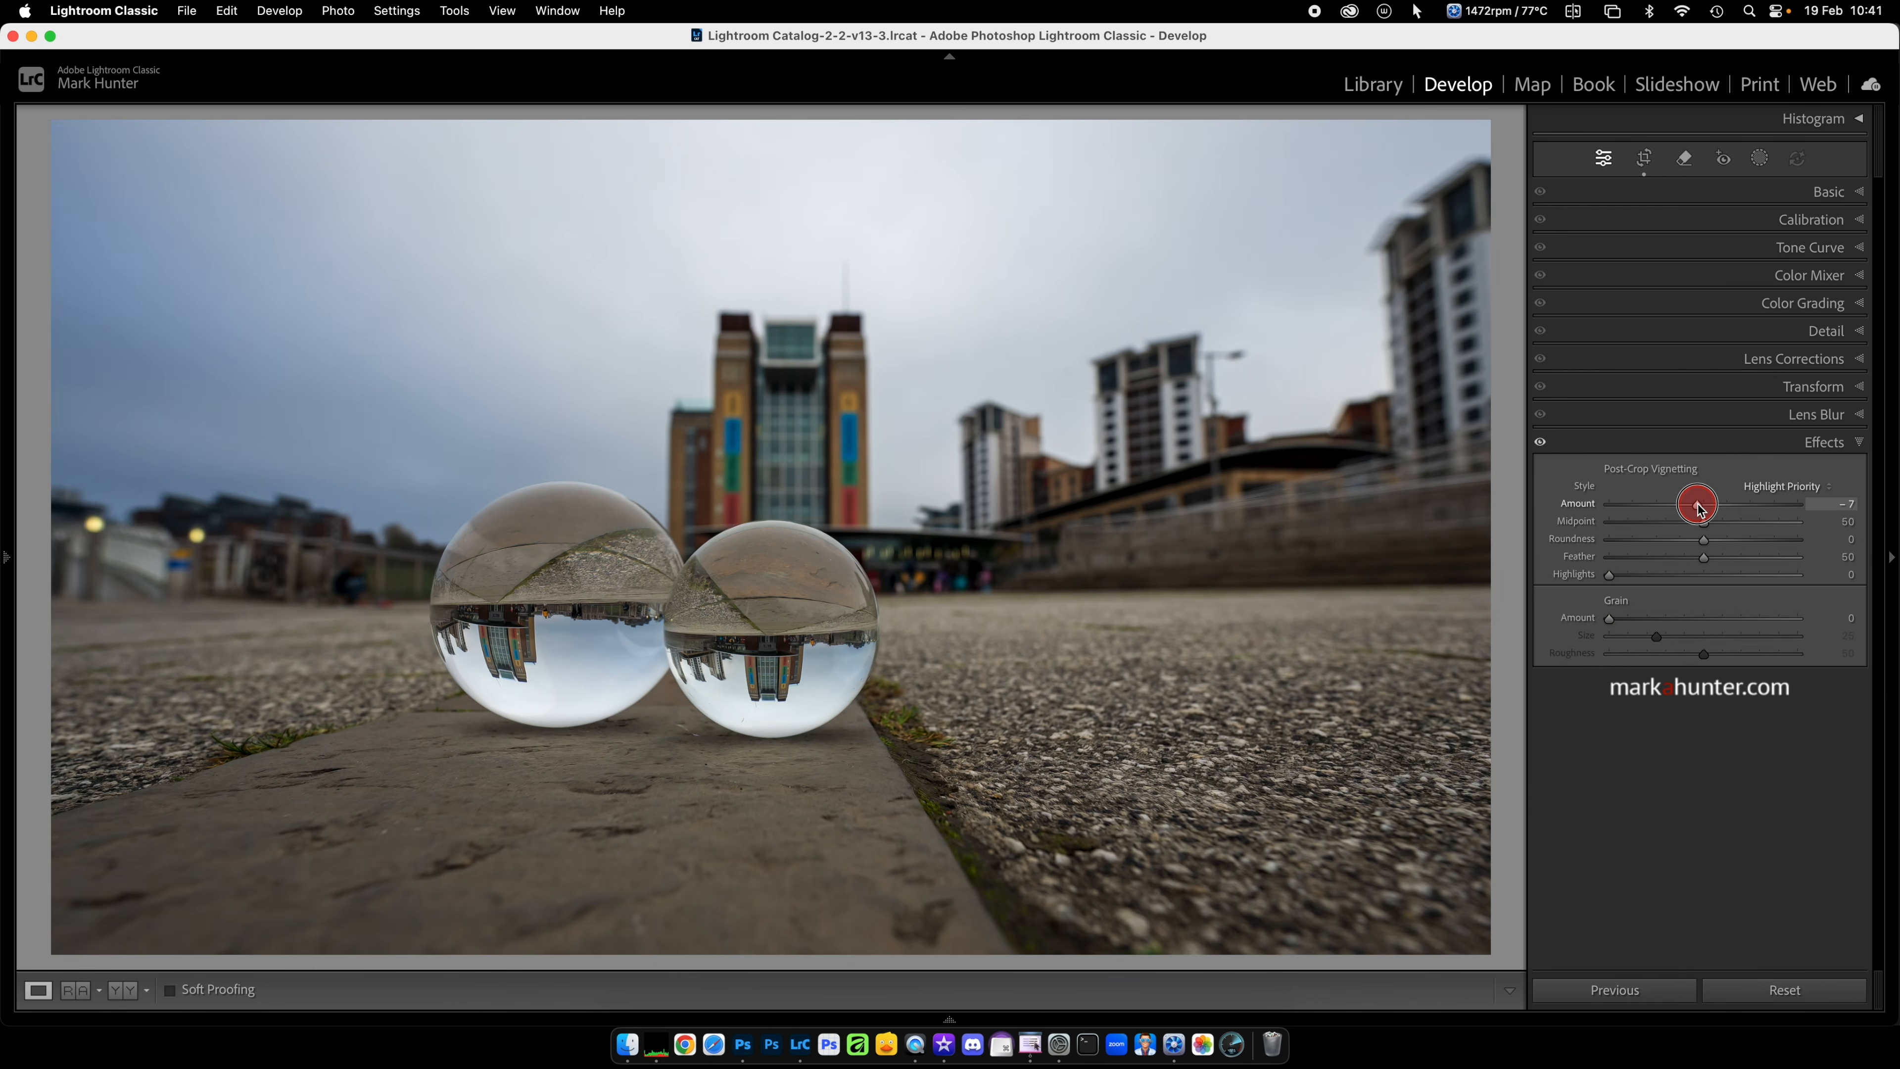
left_click_drag(1700, 509, 1694, 508)
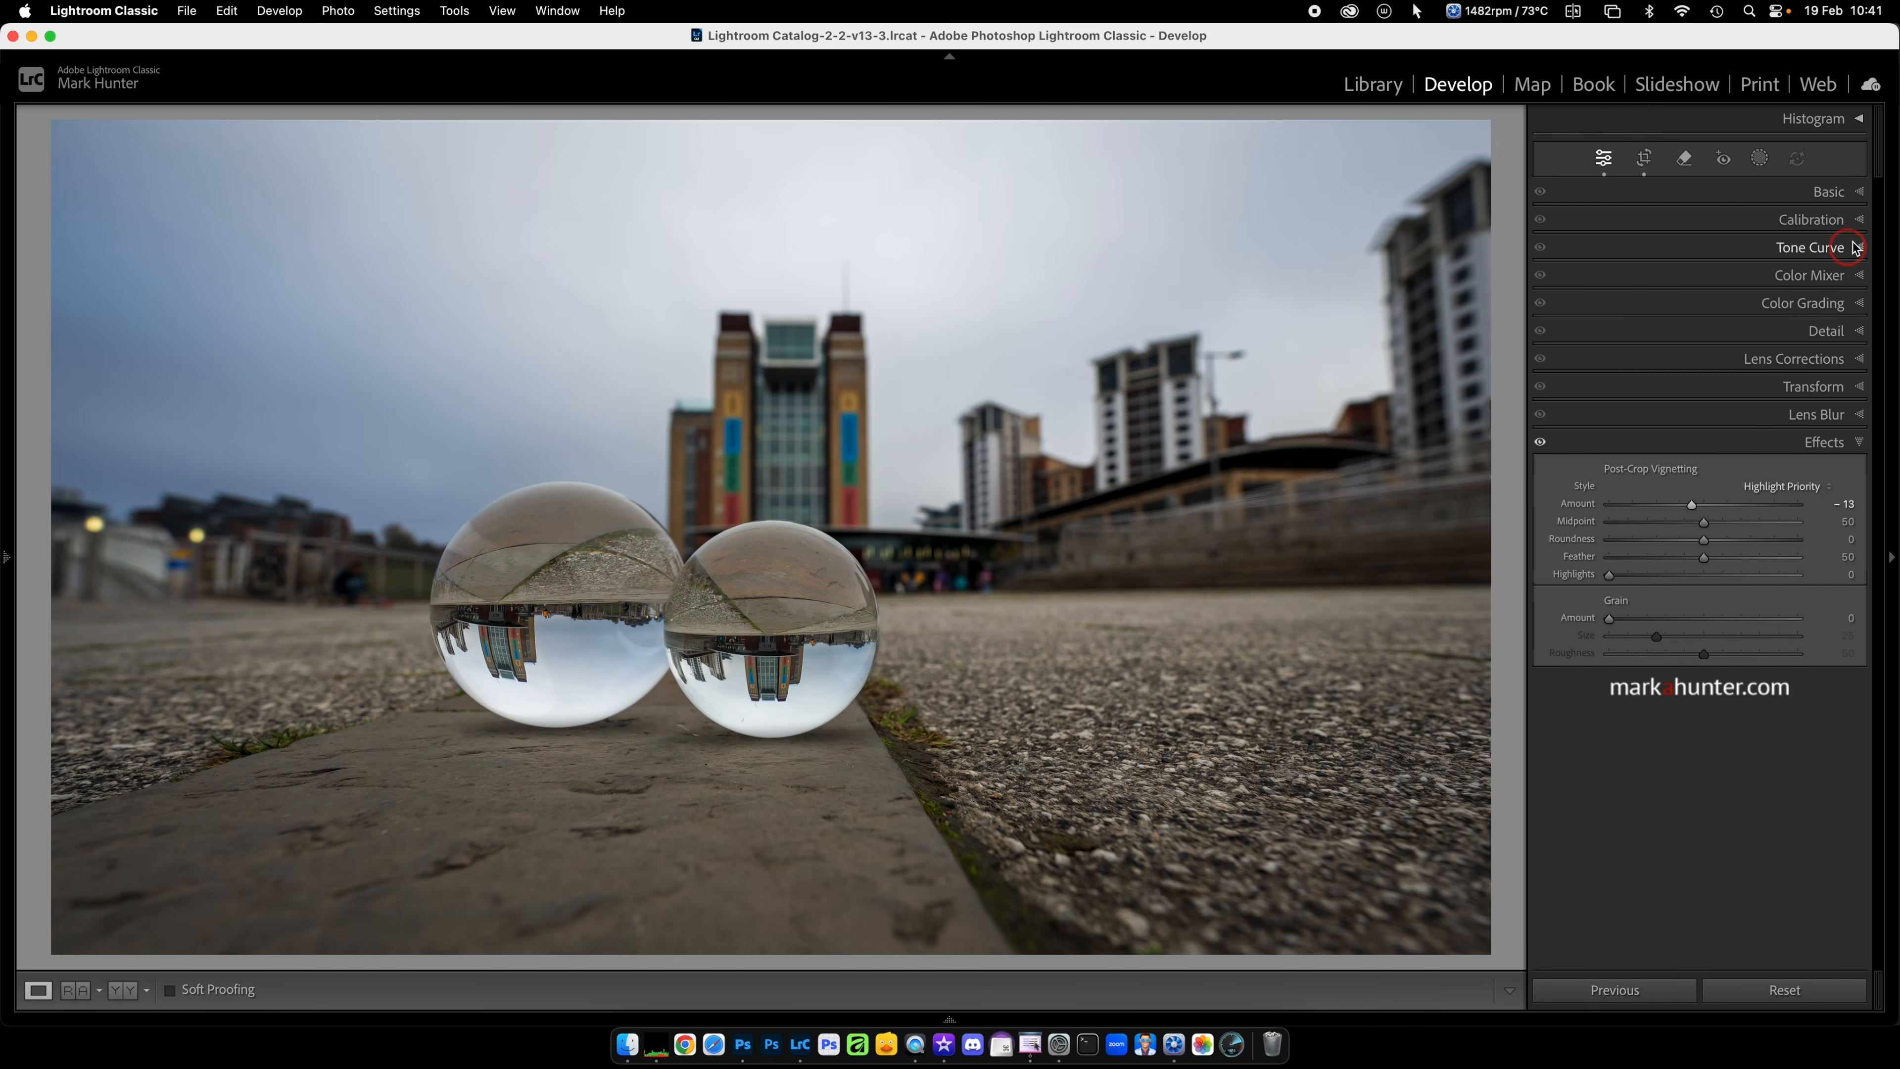
- Set the glass balls photo's global Clarity to +7
left_click(1860, 193)
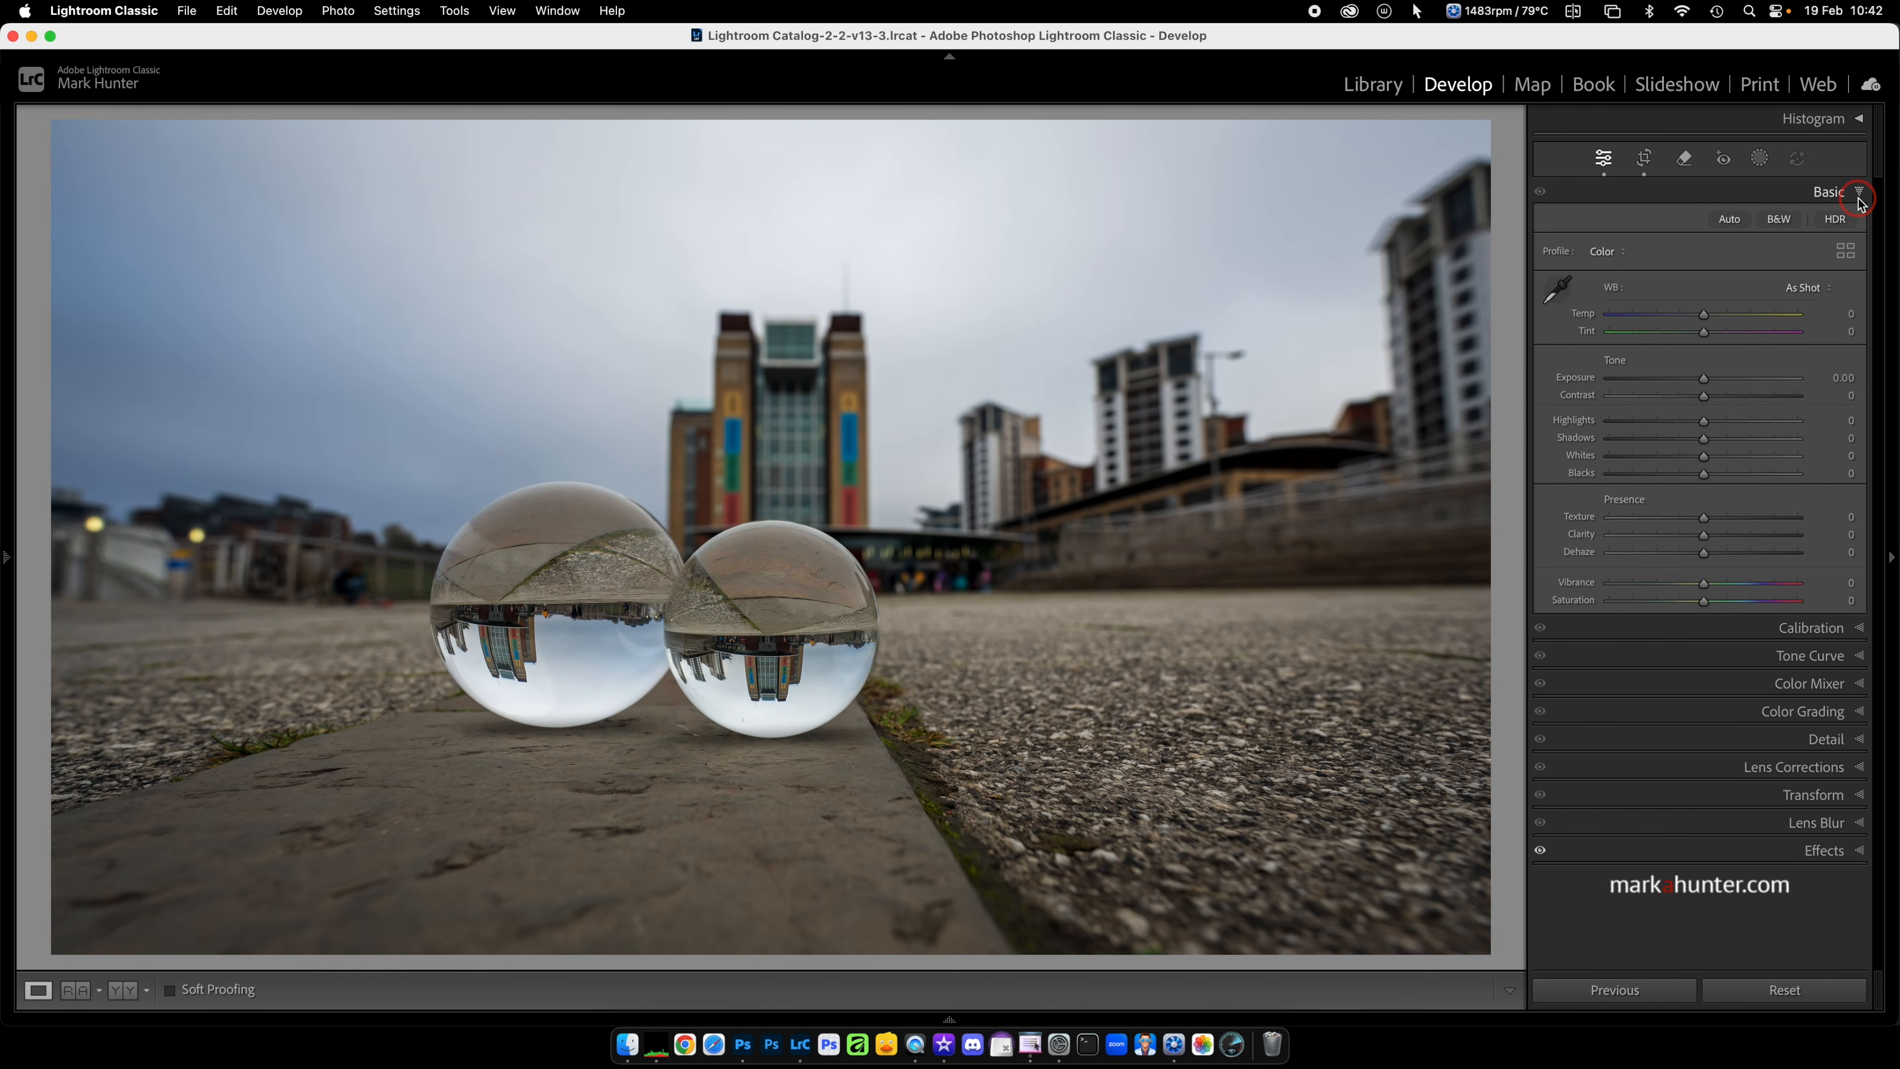
left_click(1705, 536)
left_click_drag(1705, 536, 1710, 536)
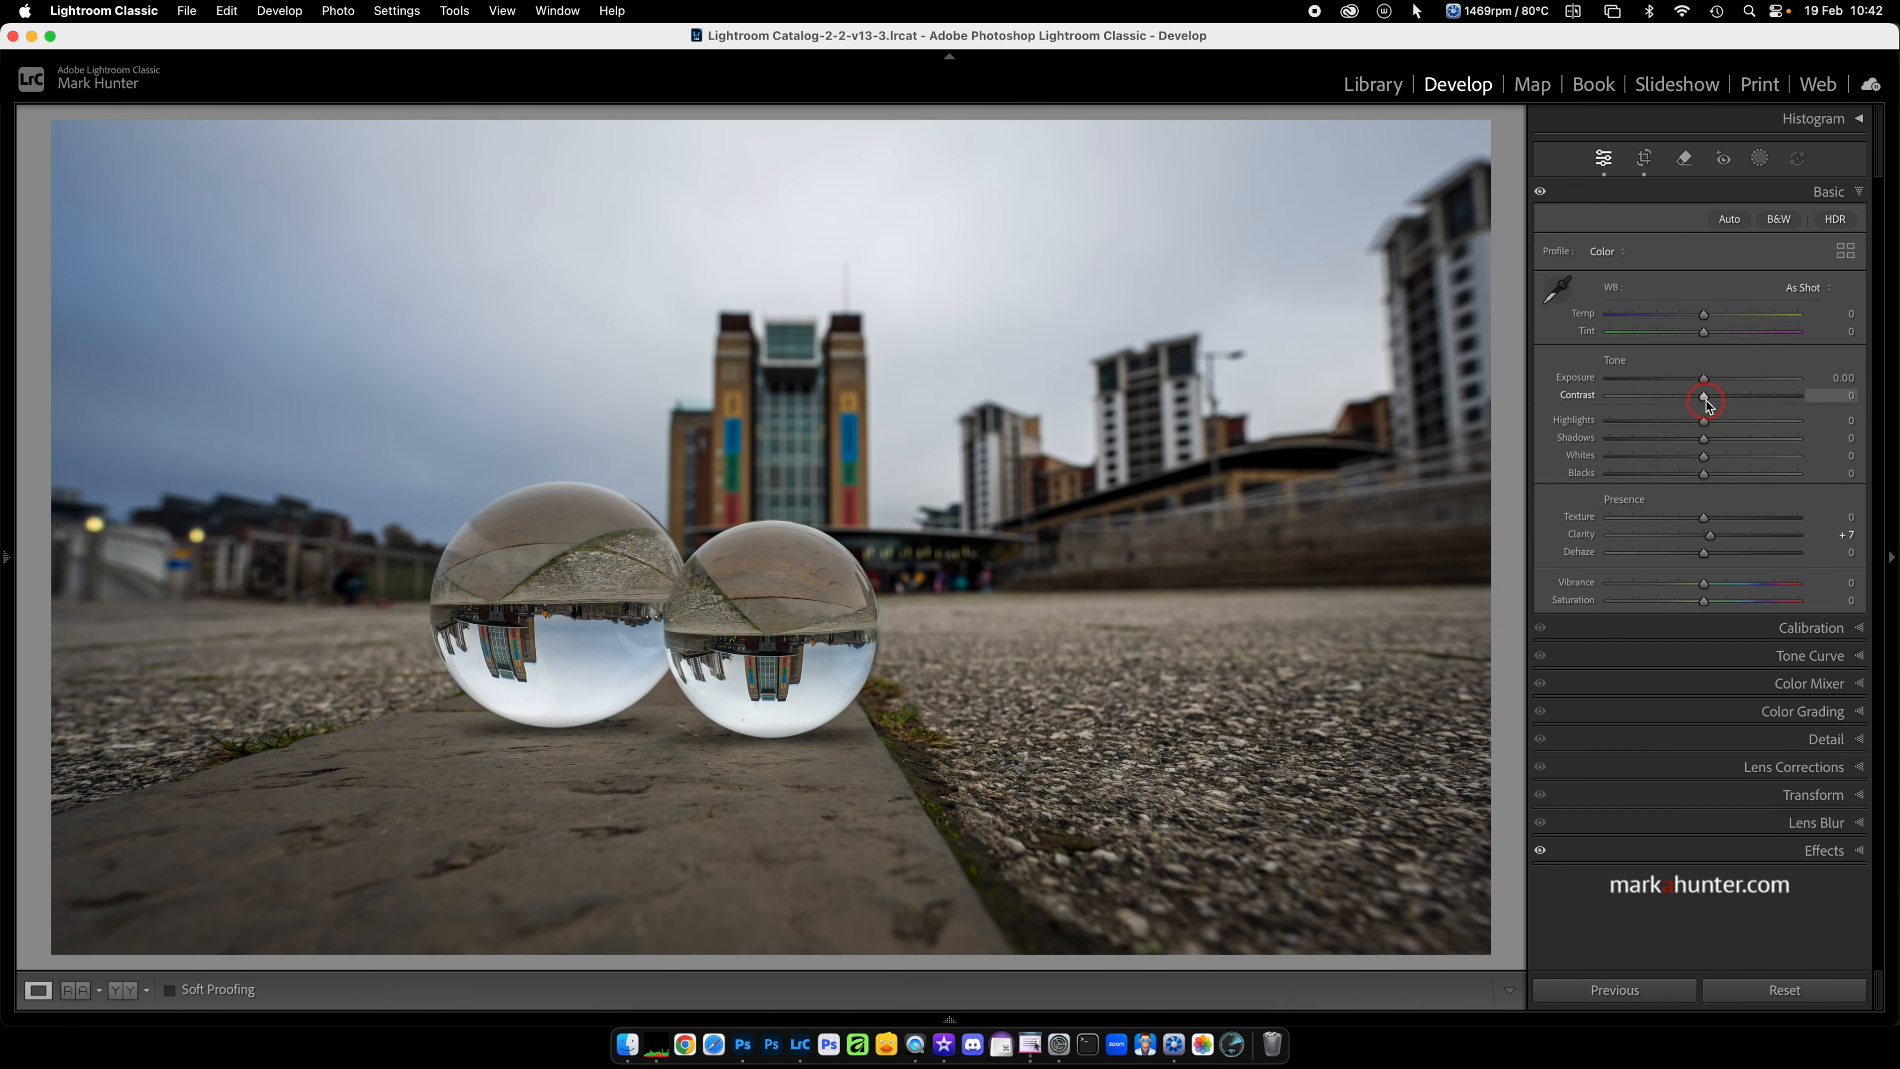
- Try global Highlights at -76, Shadows at +20, Whites at +21 and Blacks at -24, and undo these four tone changes
left_click_drag(1704, 399, 1634, 424)
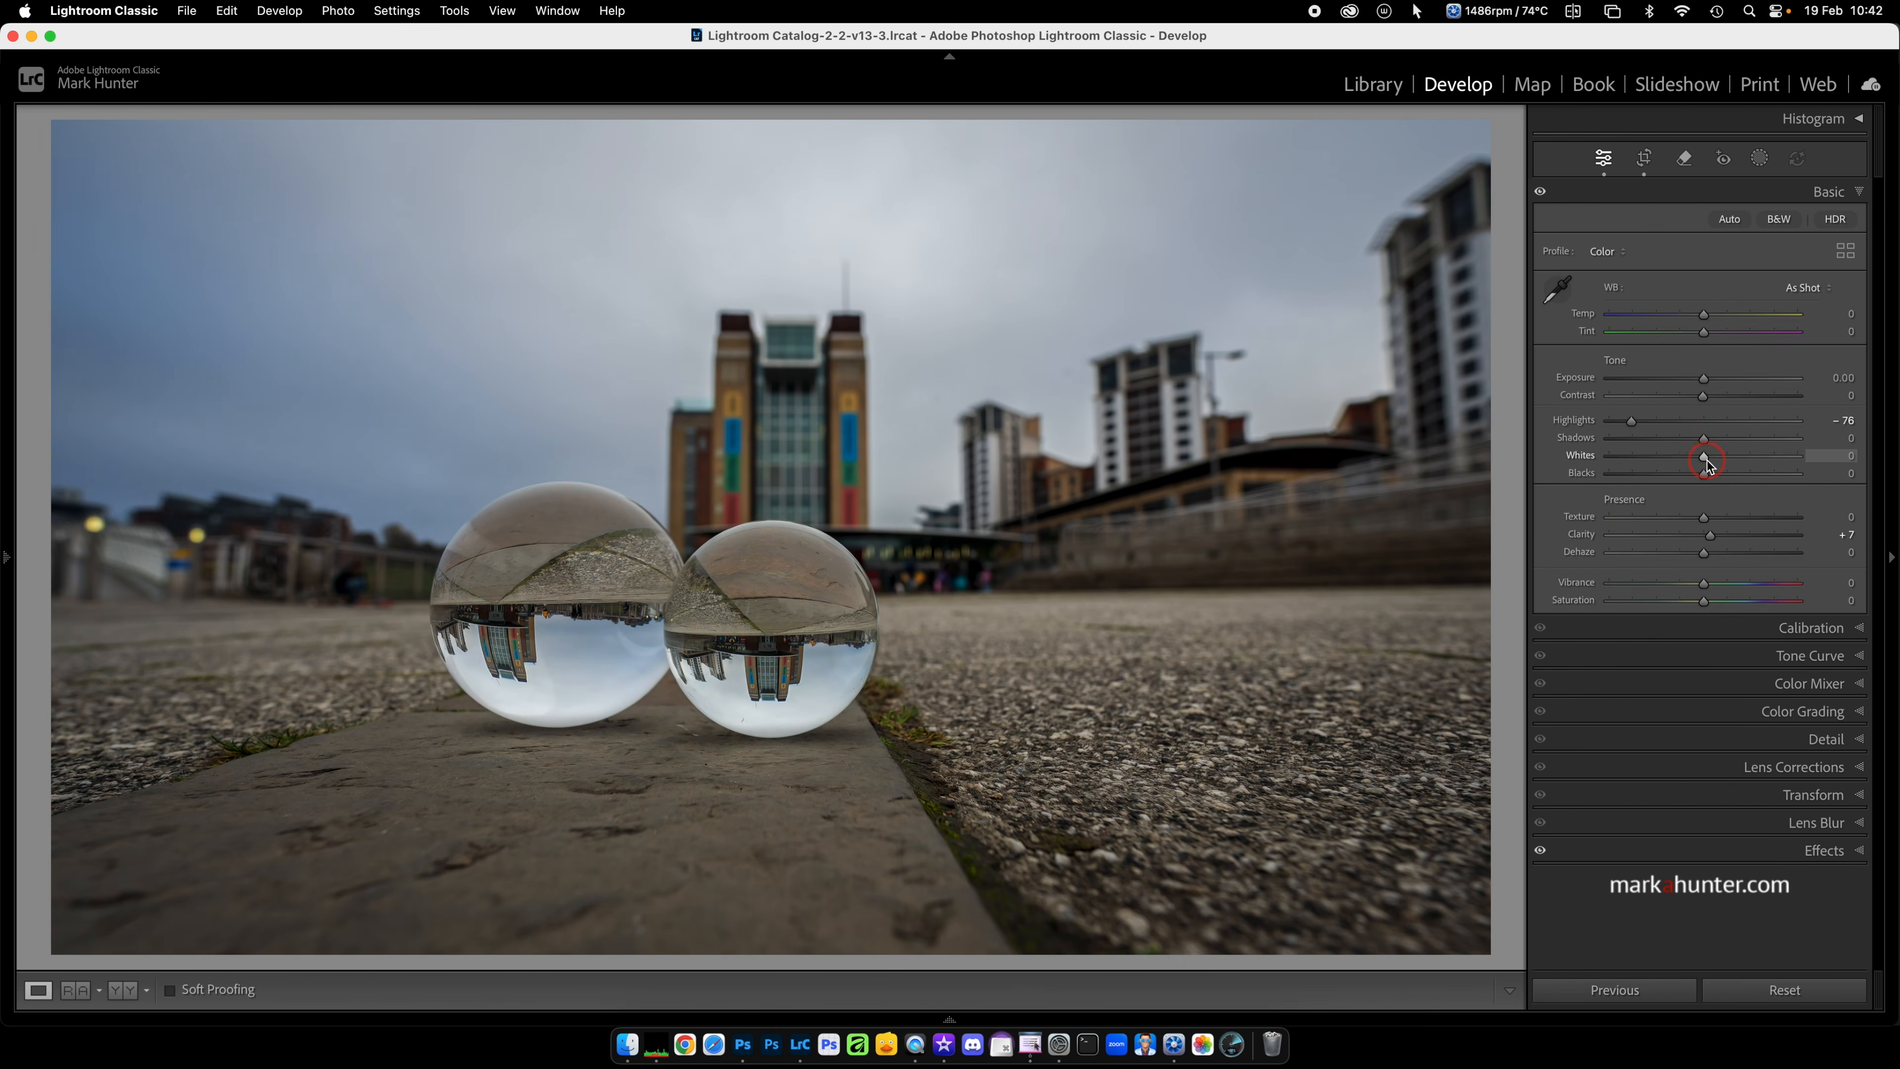
left_click_drag(1704, 438, 1683, 476)
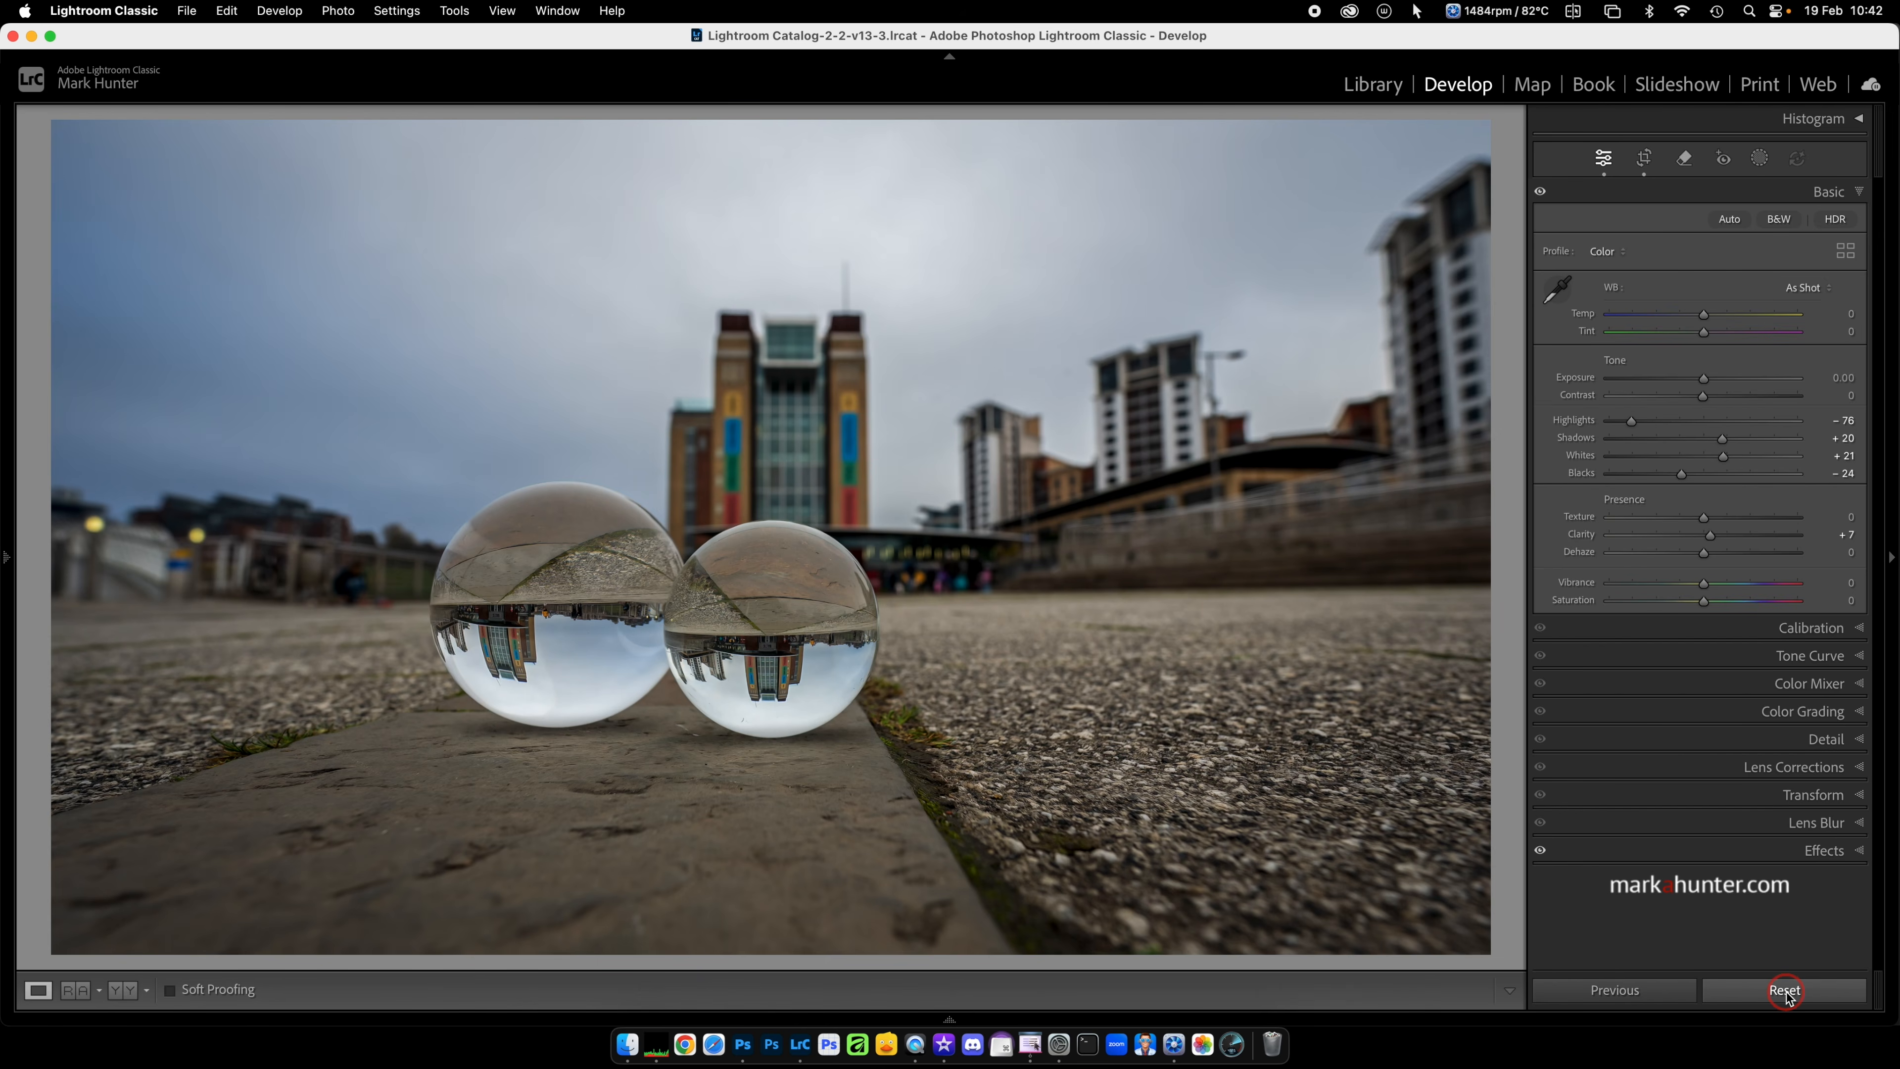
key("super+z")
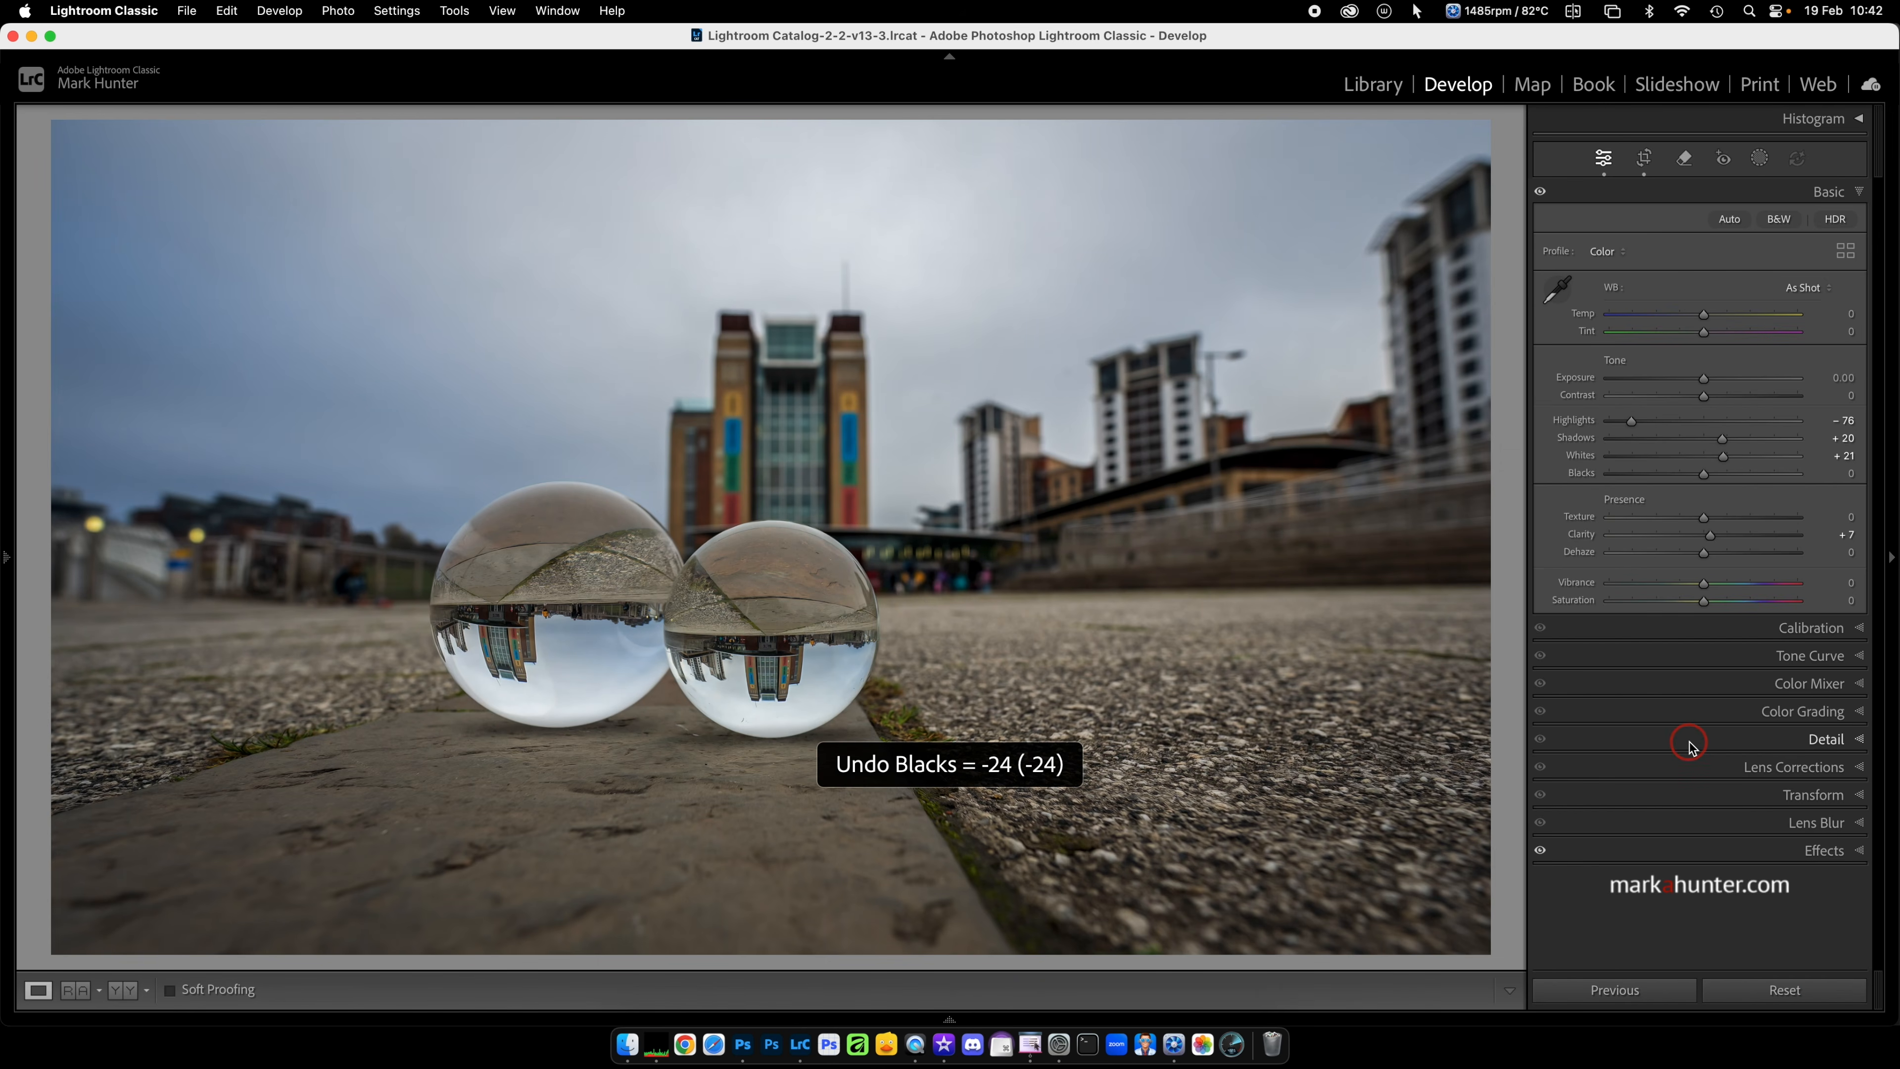
key("super+z")
key("super+z")
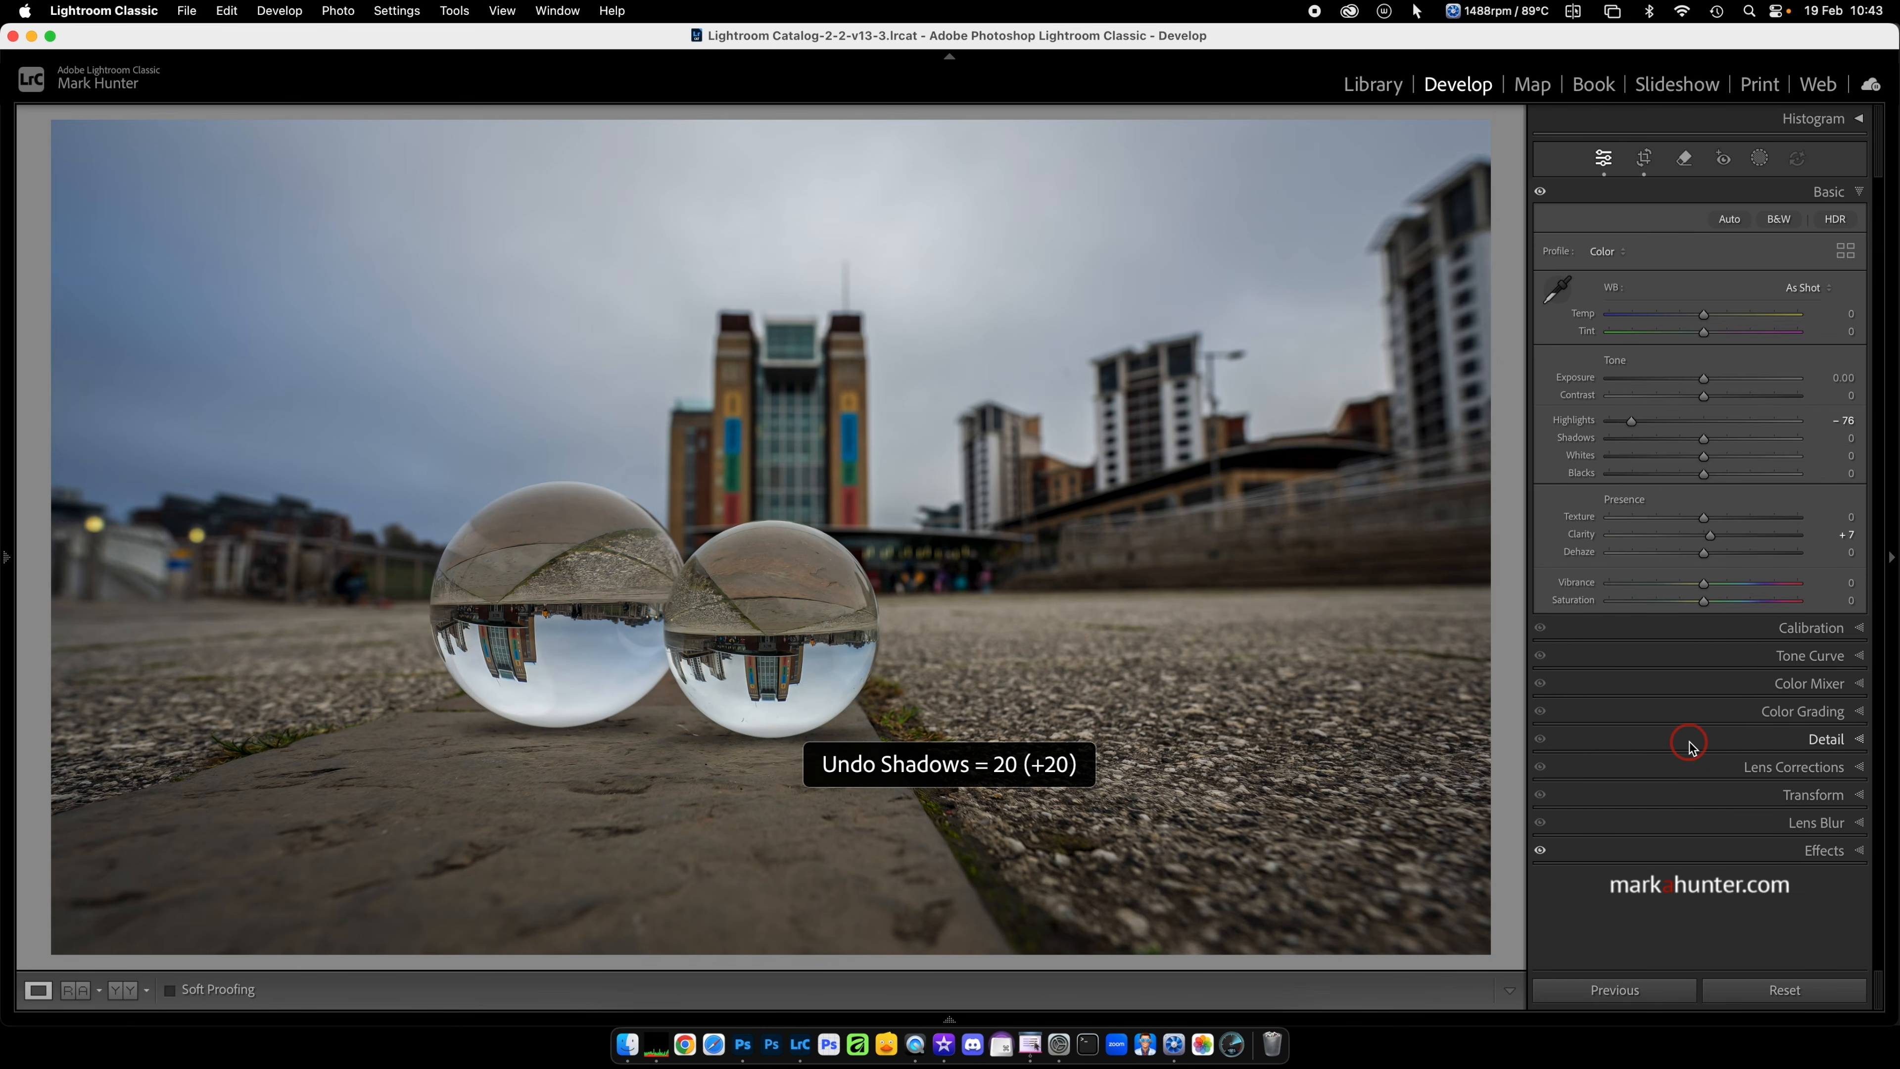
key("super+z")
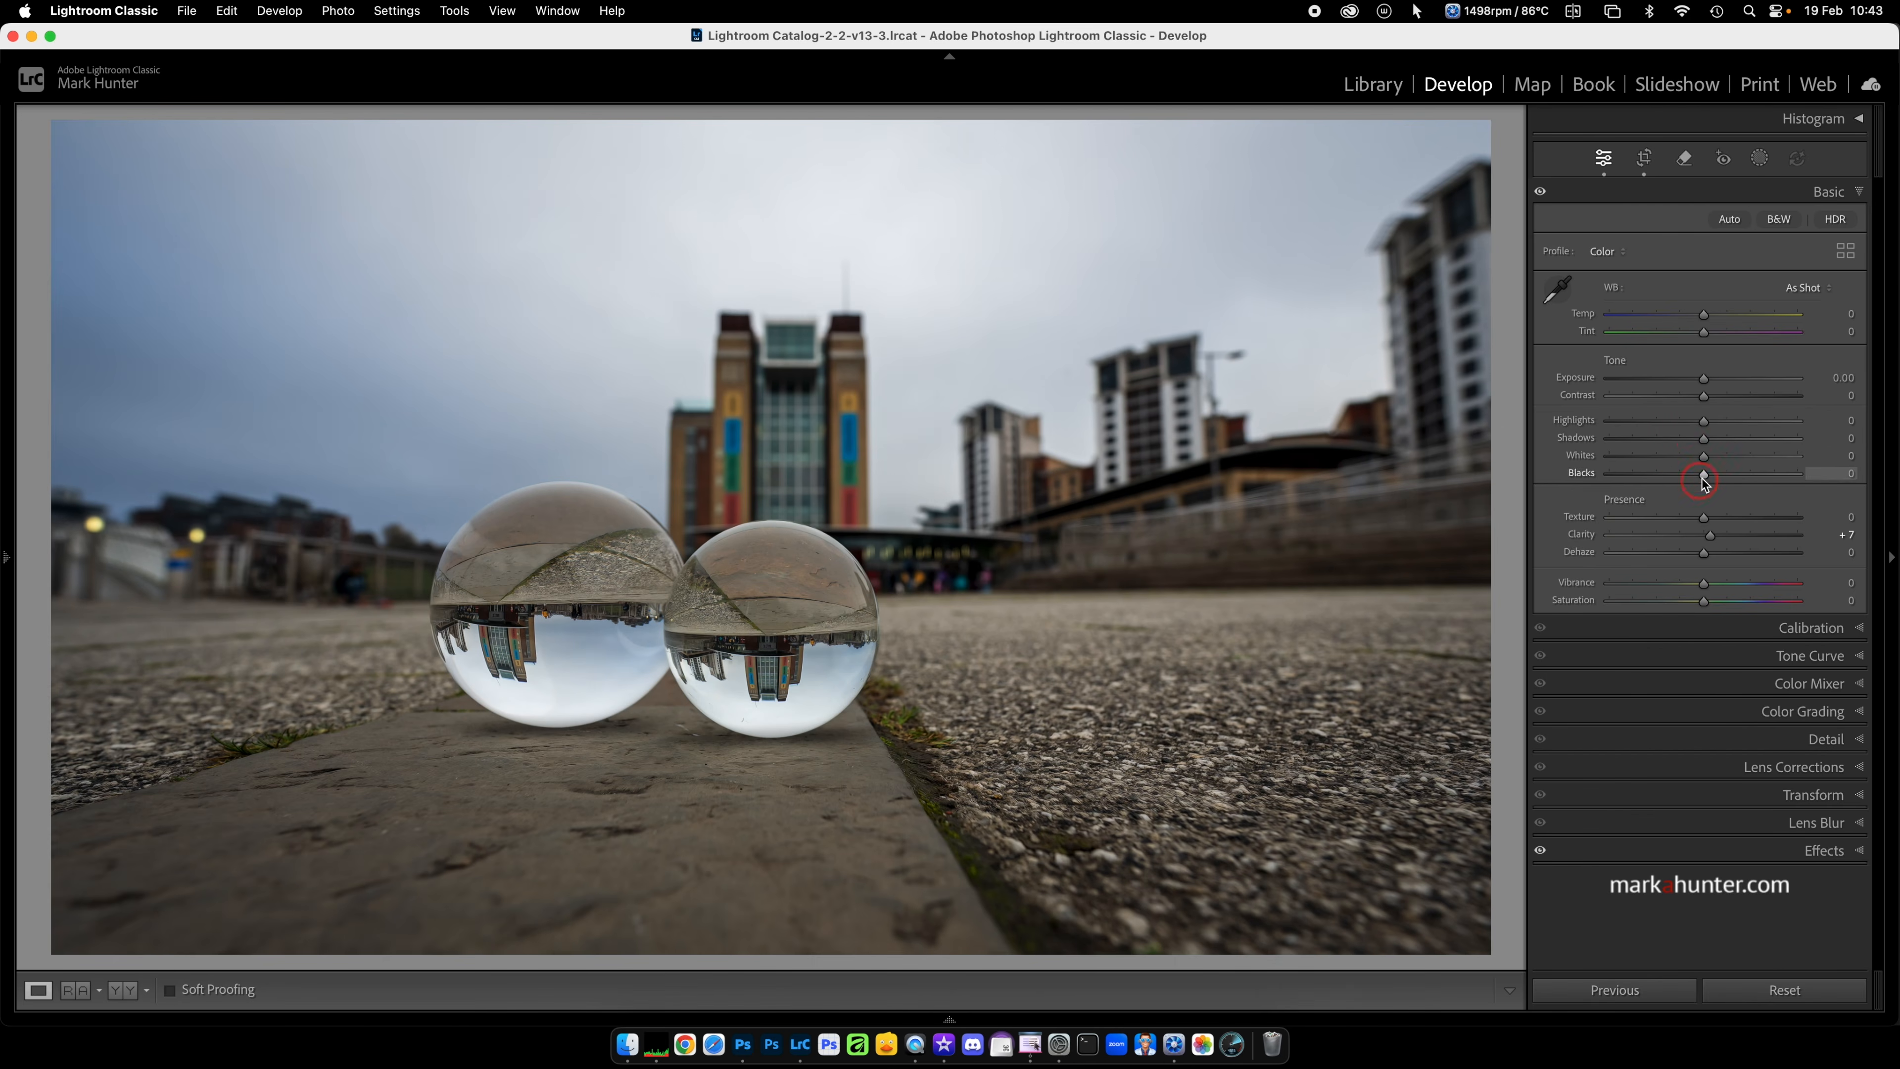
- Mask the two glass balls with an automatic subject selection and set the mask's Contrast to 93
left_click(1761, 160)
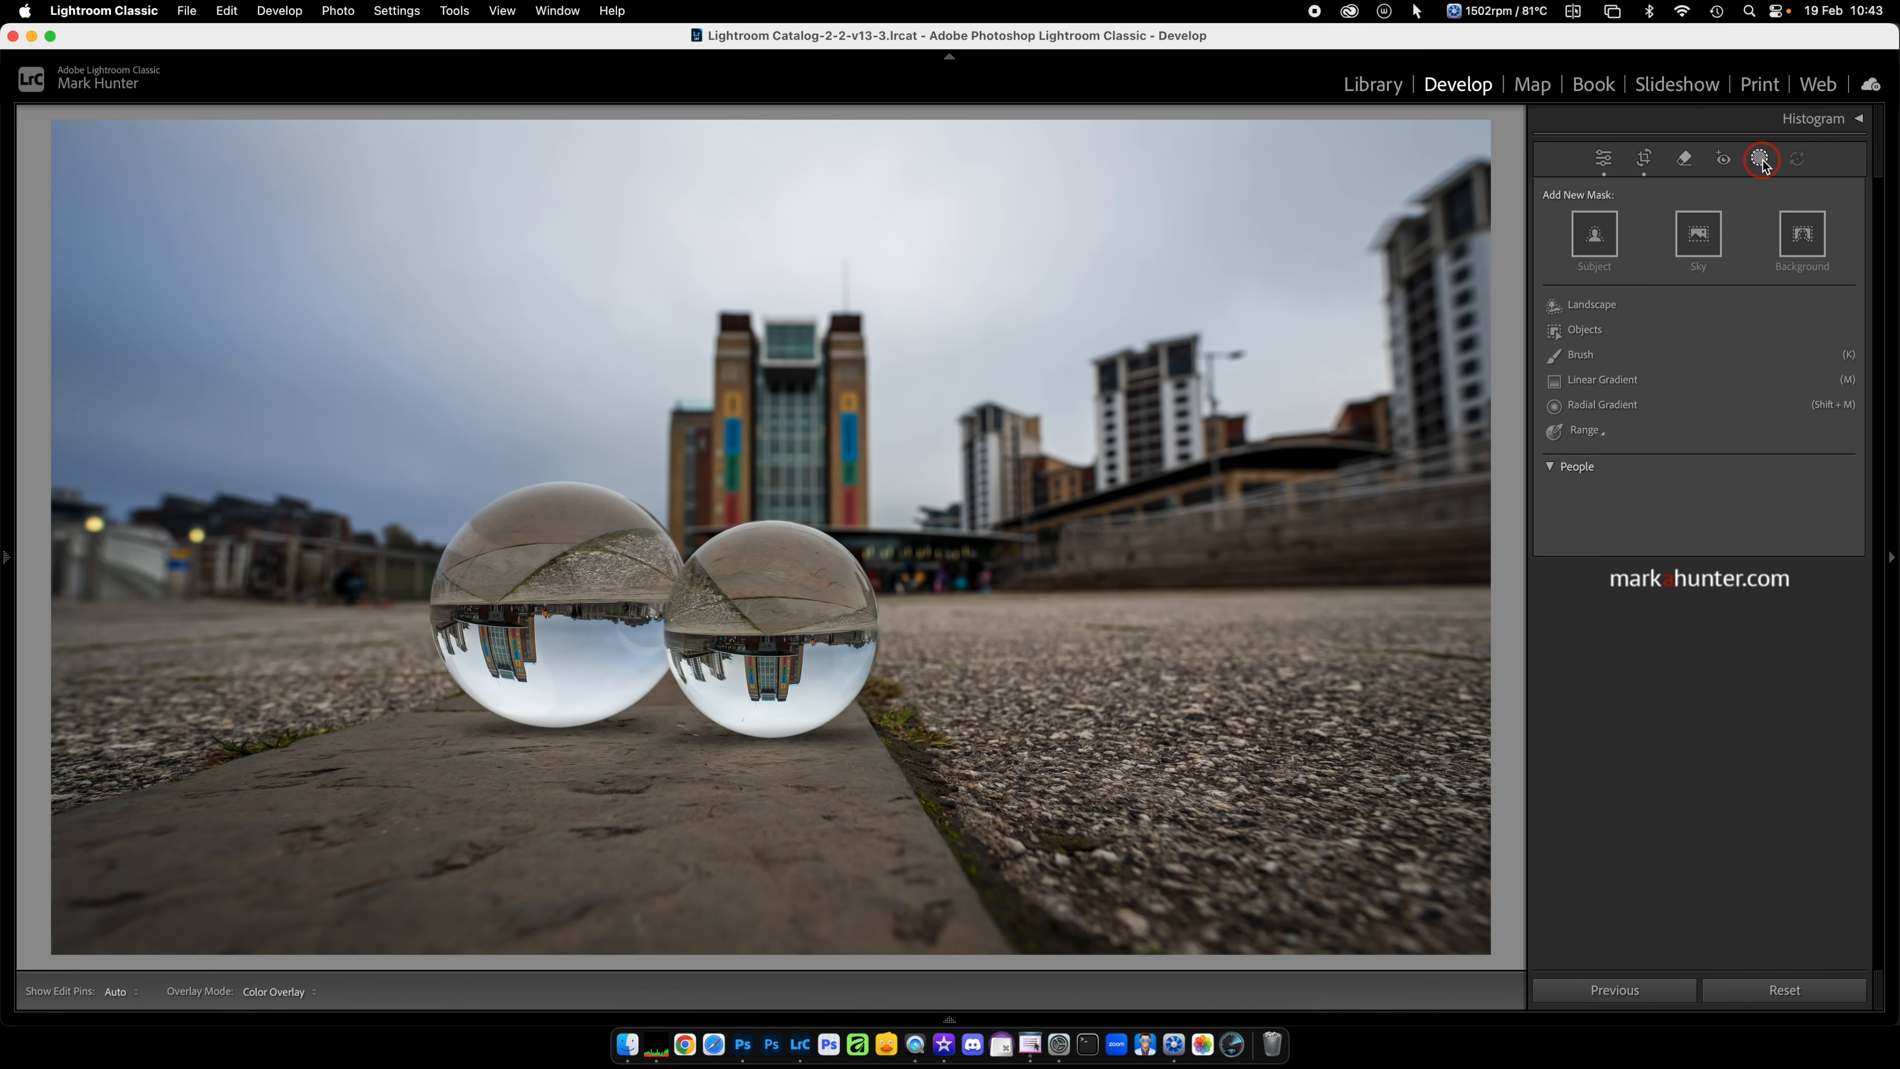
left_click(1596, 234)
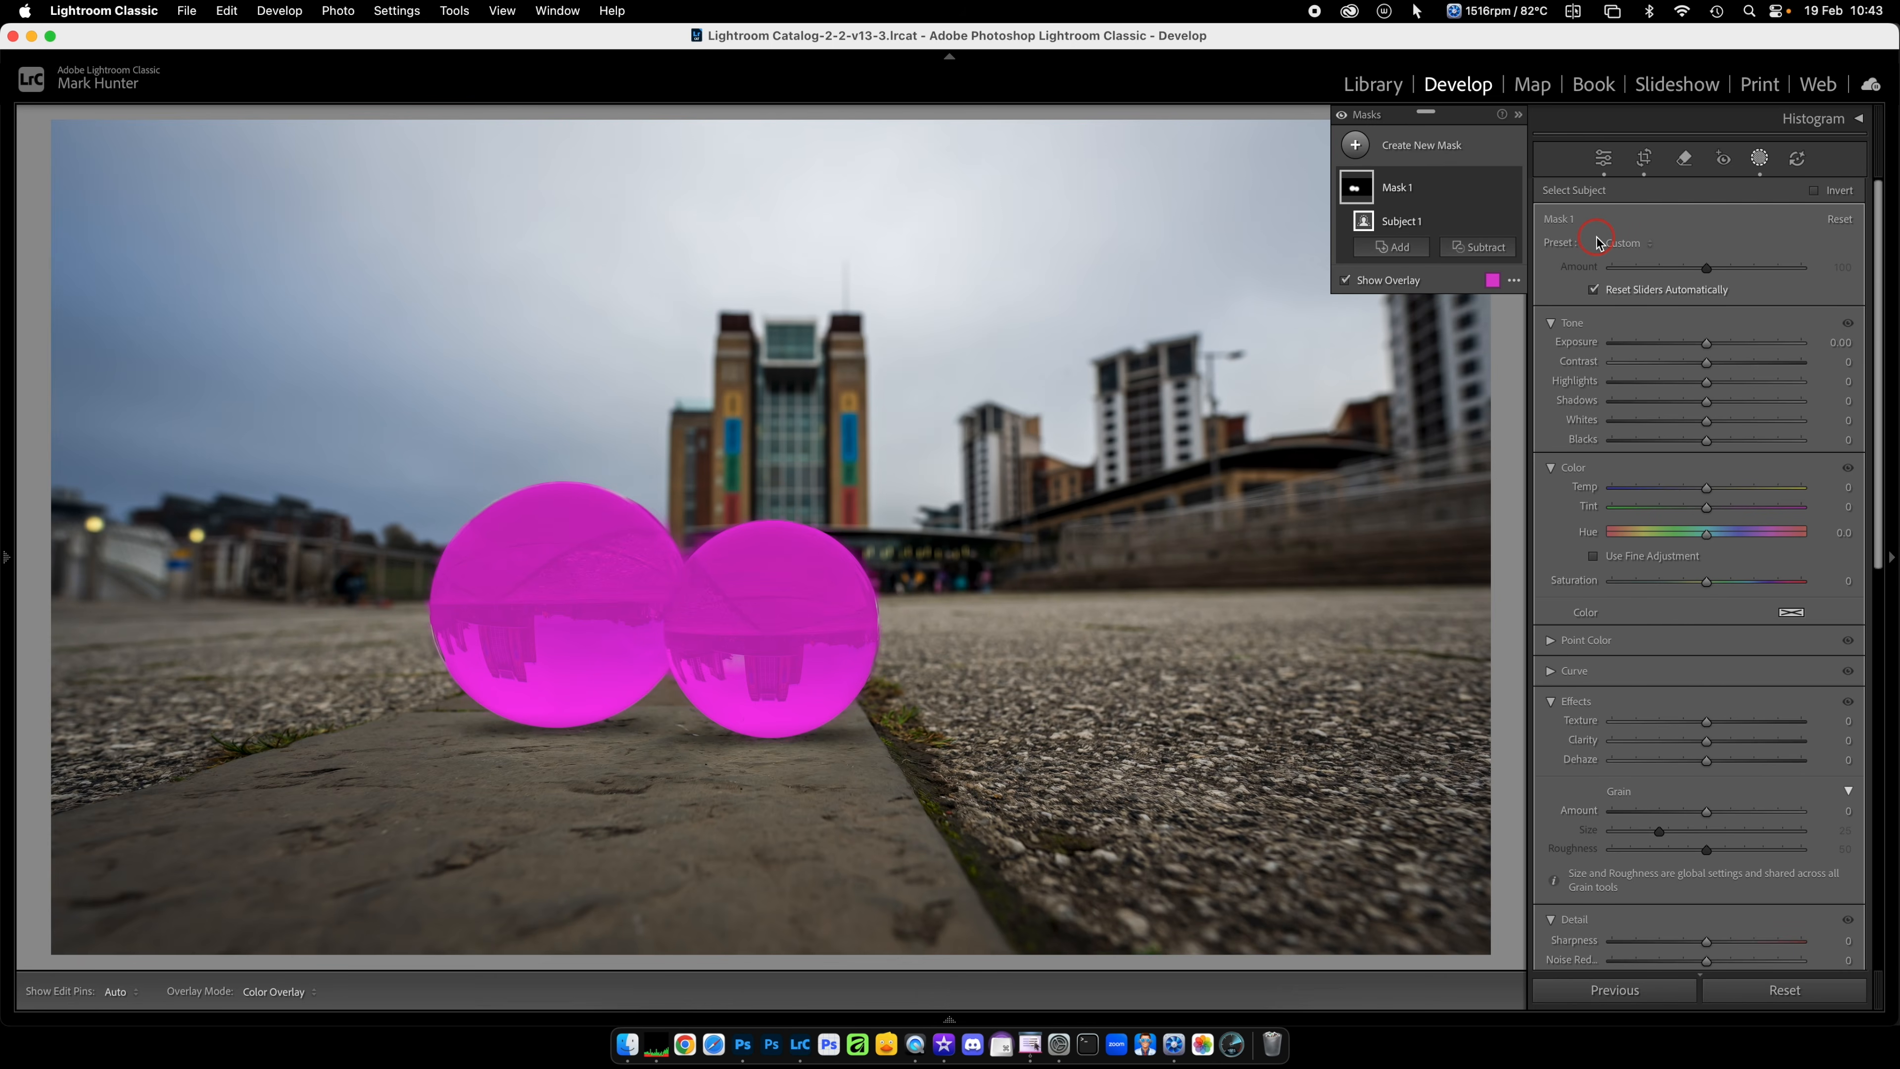
left_click(1707, 363)
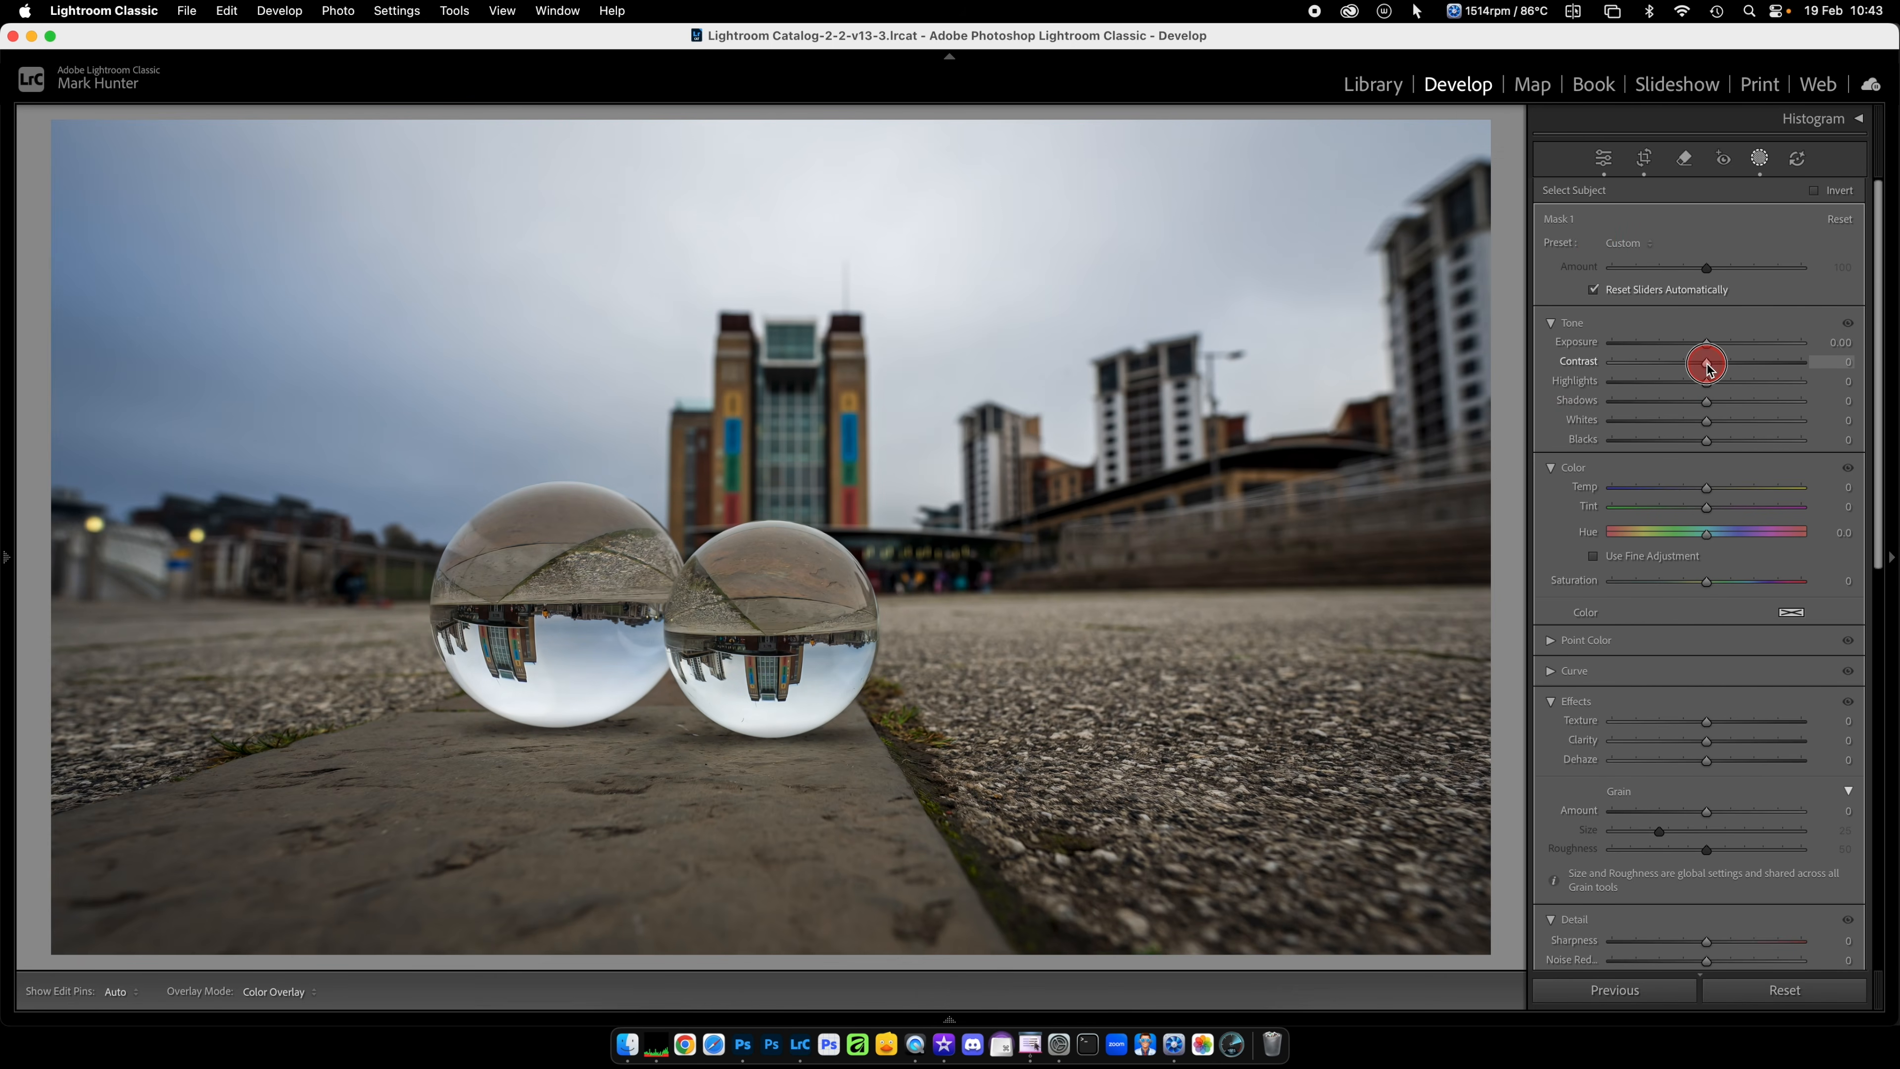
left_click_drag(1709, 367, 1796, 374)
- Set Dehaze to 8 on the glass balls' subject mask
left_click(1710, 764)
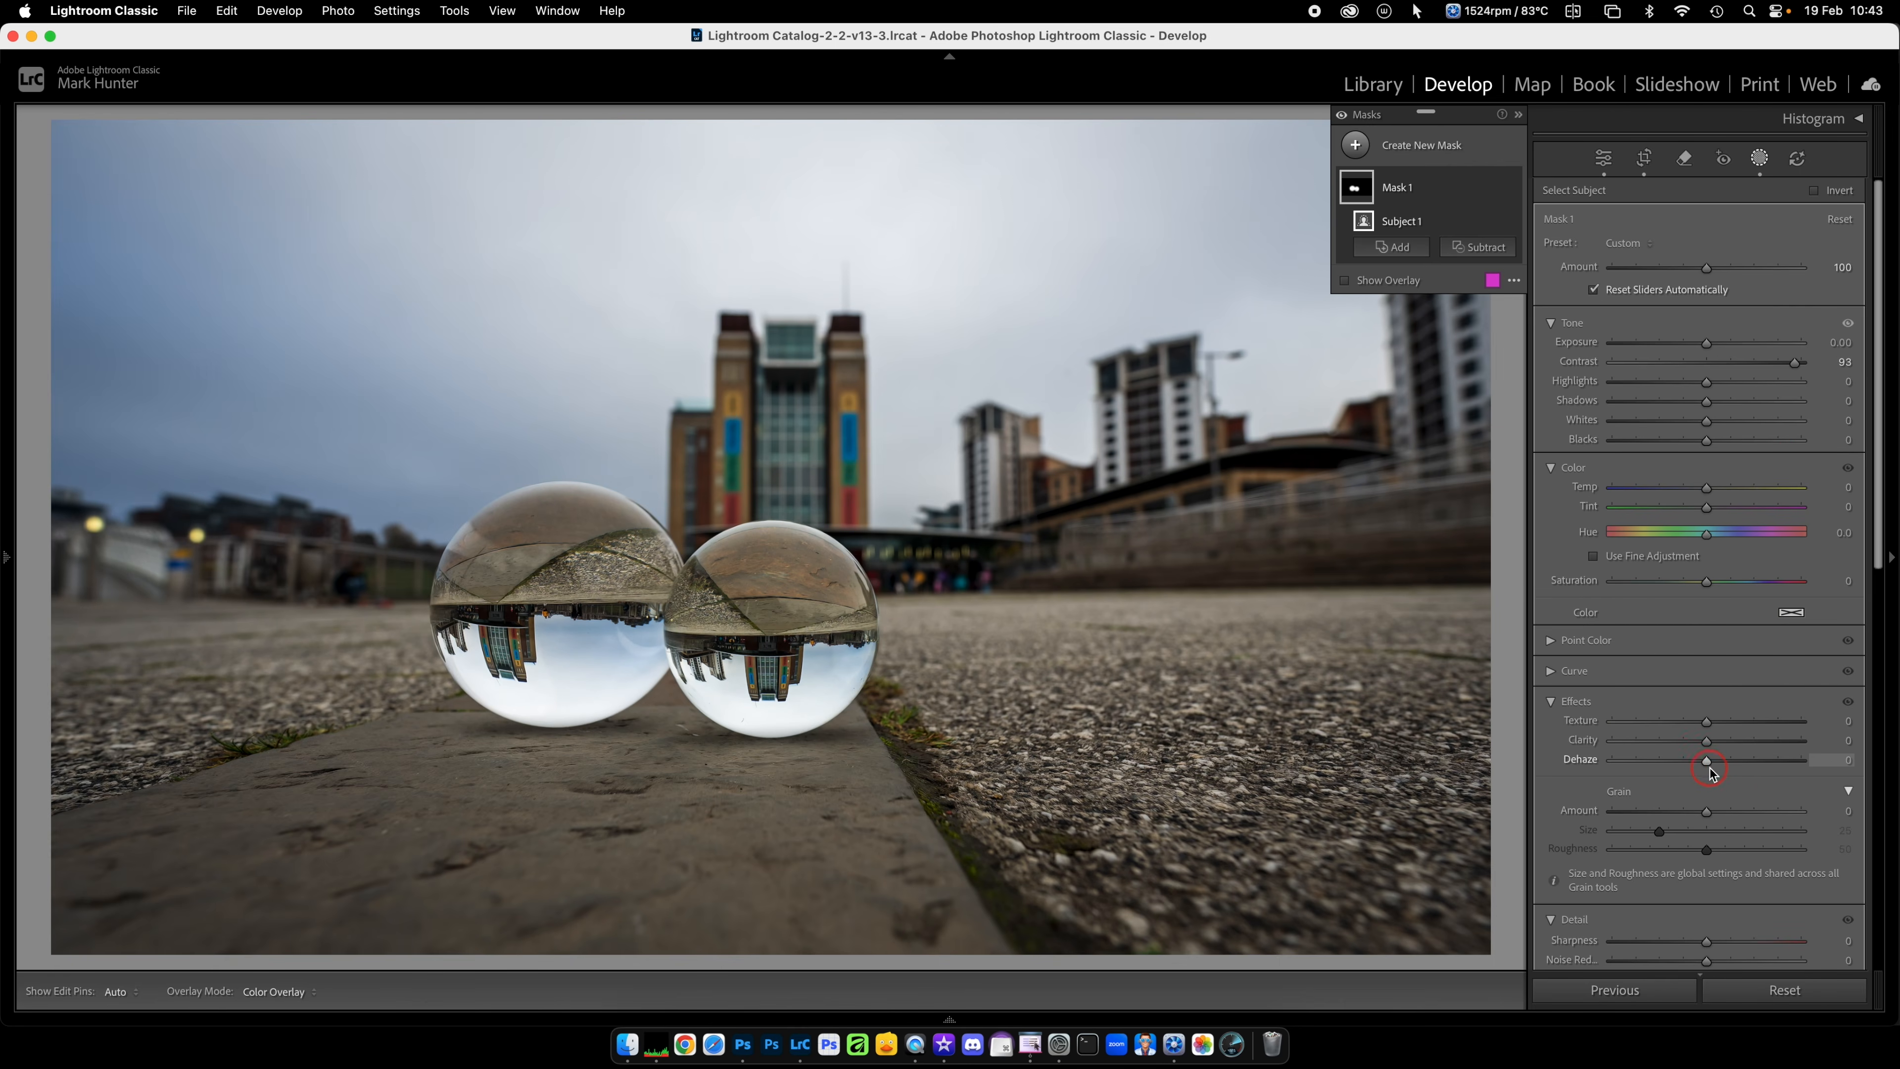
left_click_drag(1710, 763, 1719, 764)
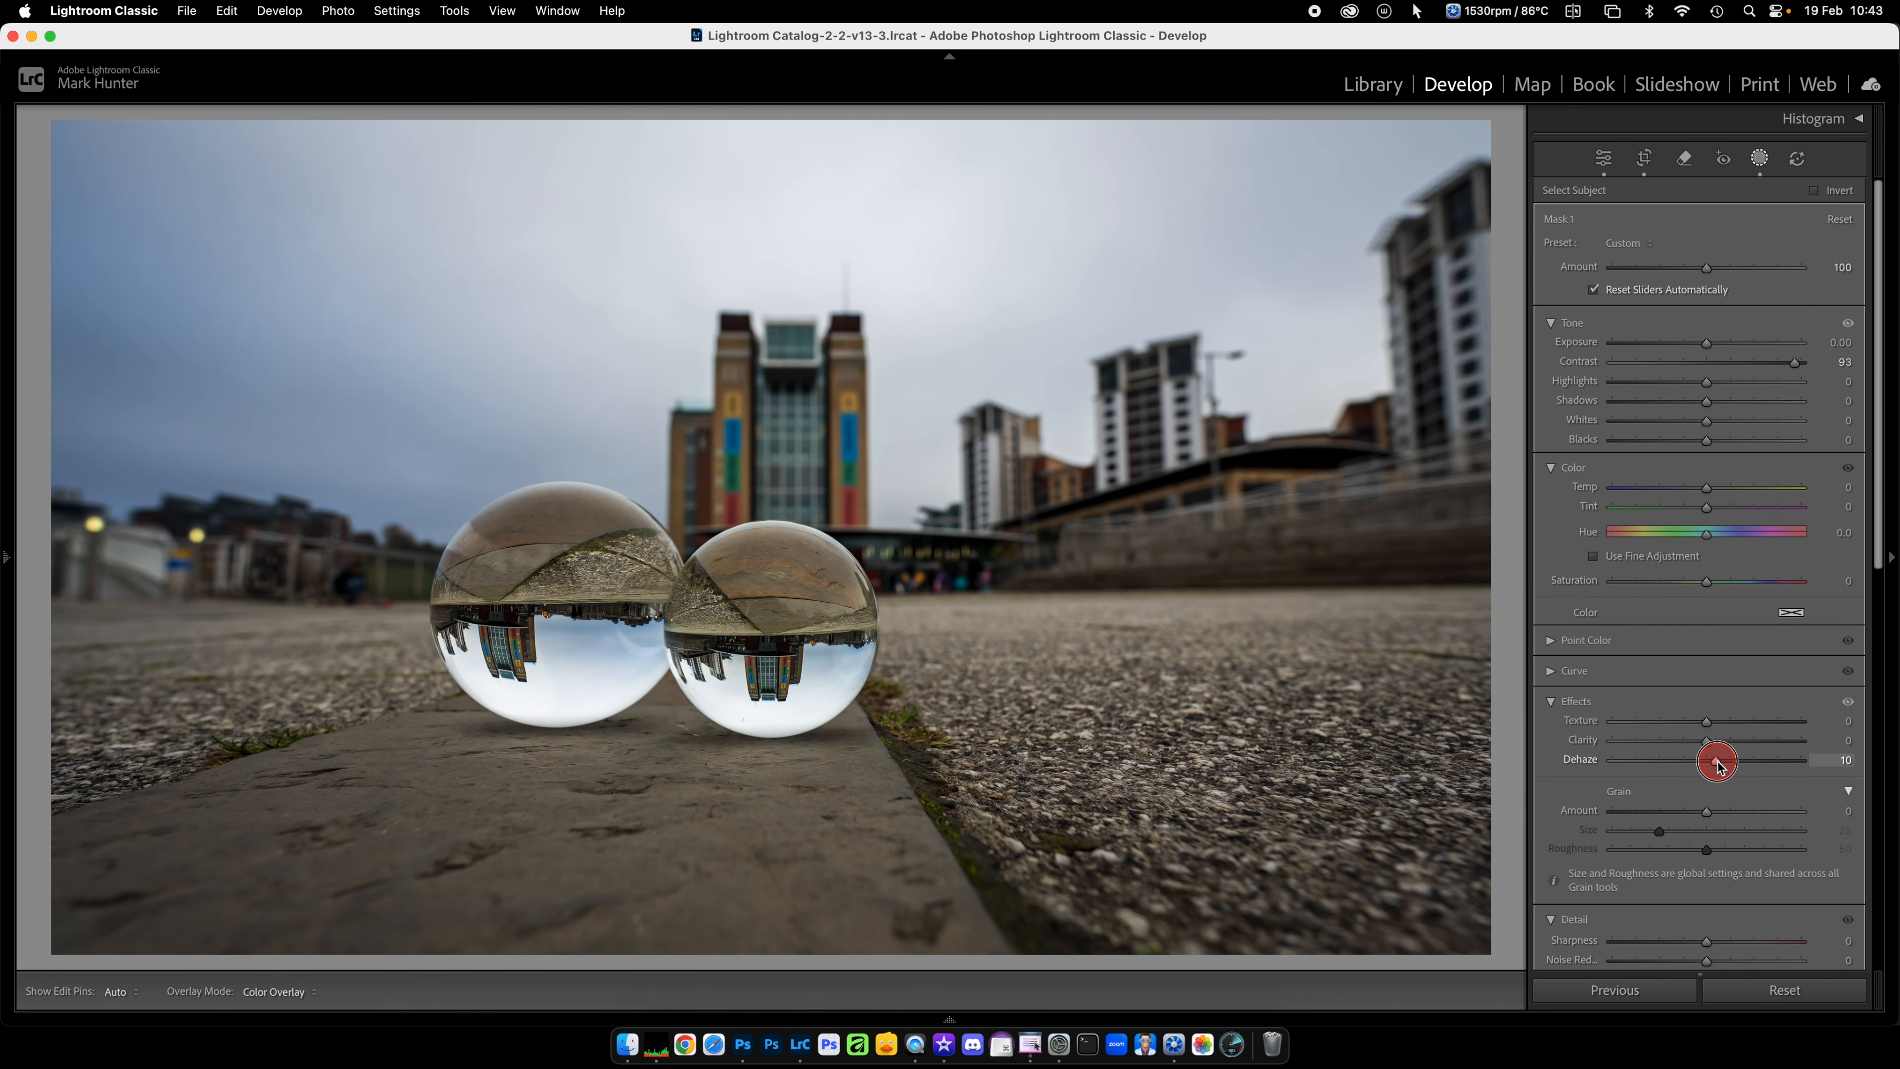
left_click_drag(1715, 763, 1719, 765)
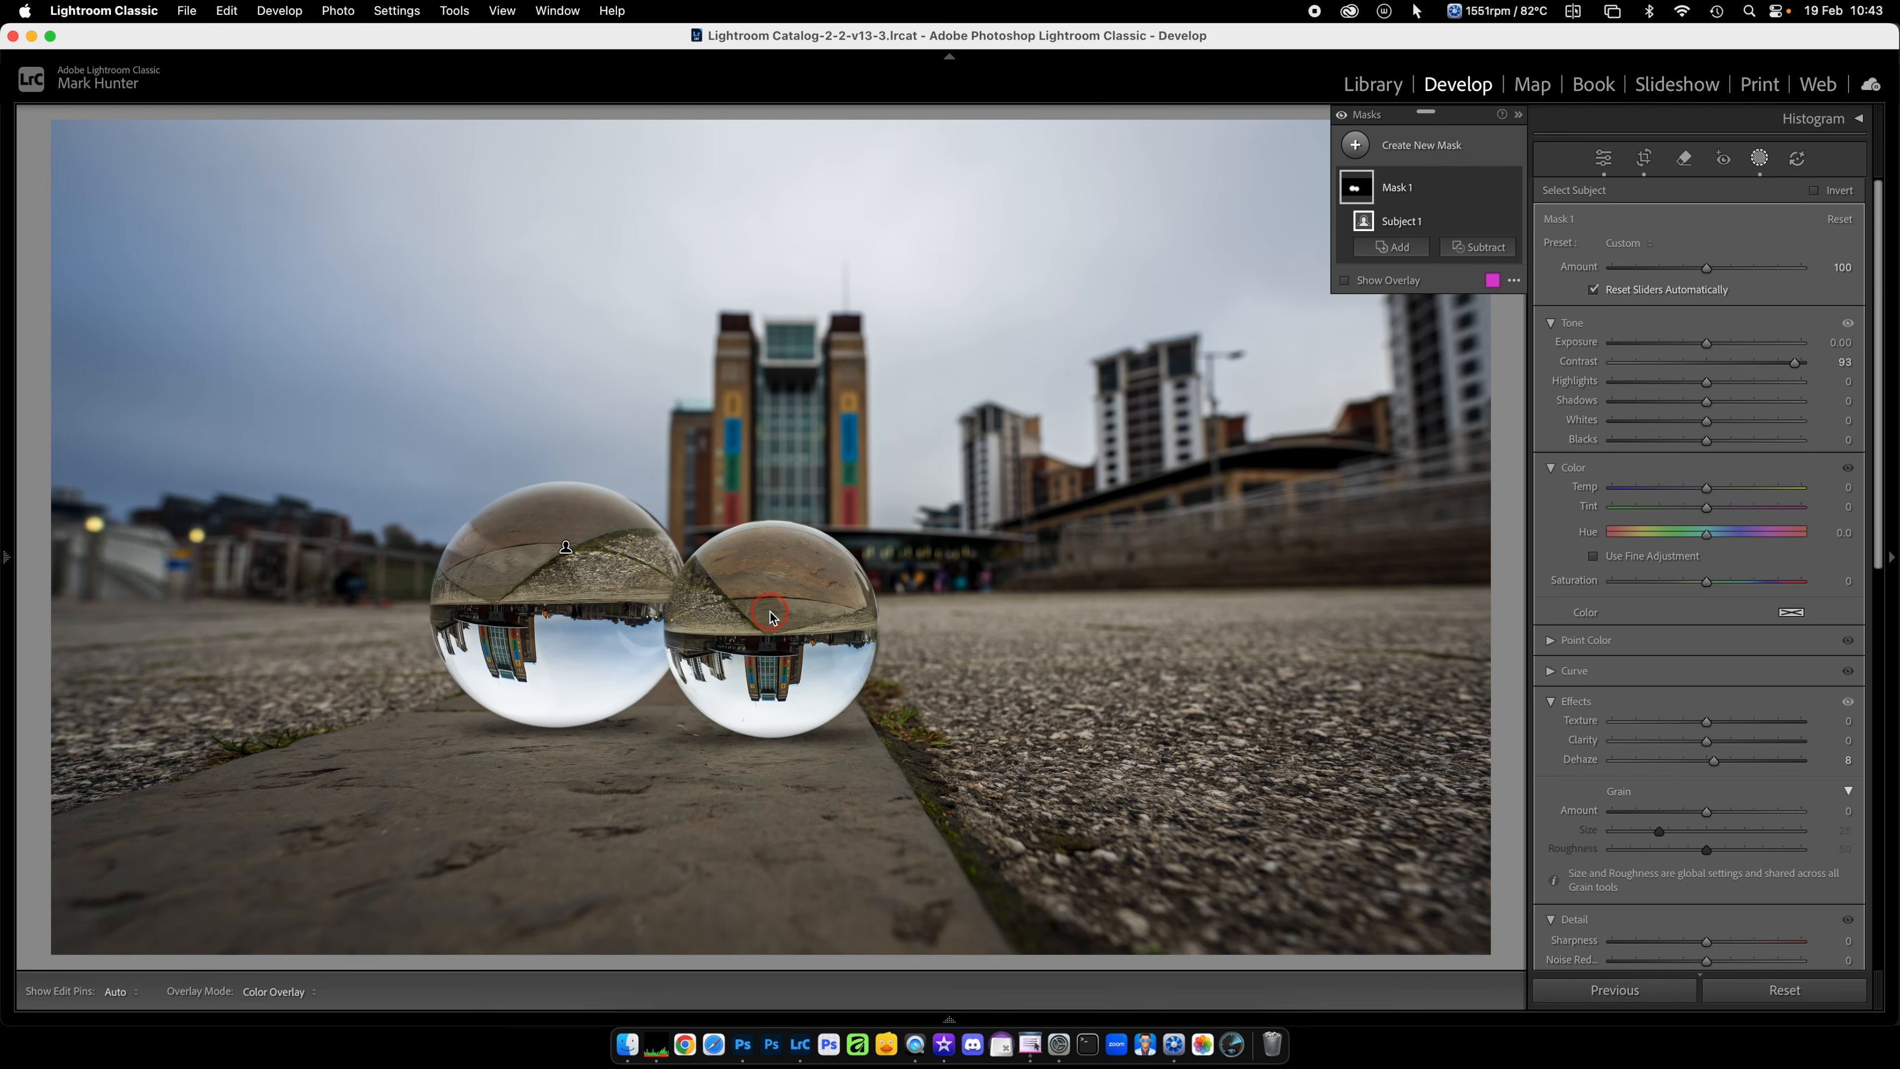
- Duplicate and invert the subject mask, and set the inverted mask's Exposure to 0.18, Highlights to -74 and Blacks to -10
left_click(1493, 190)
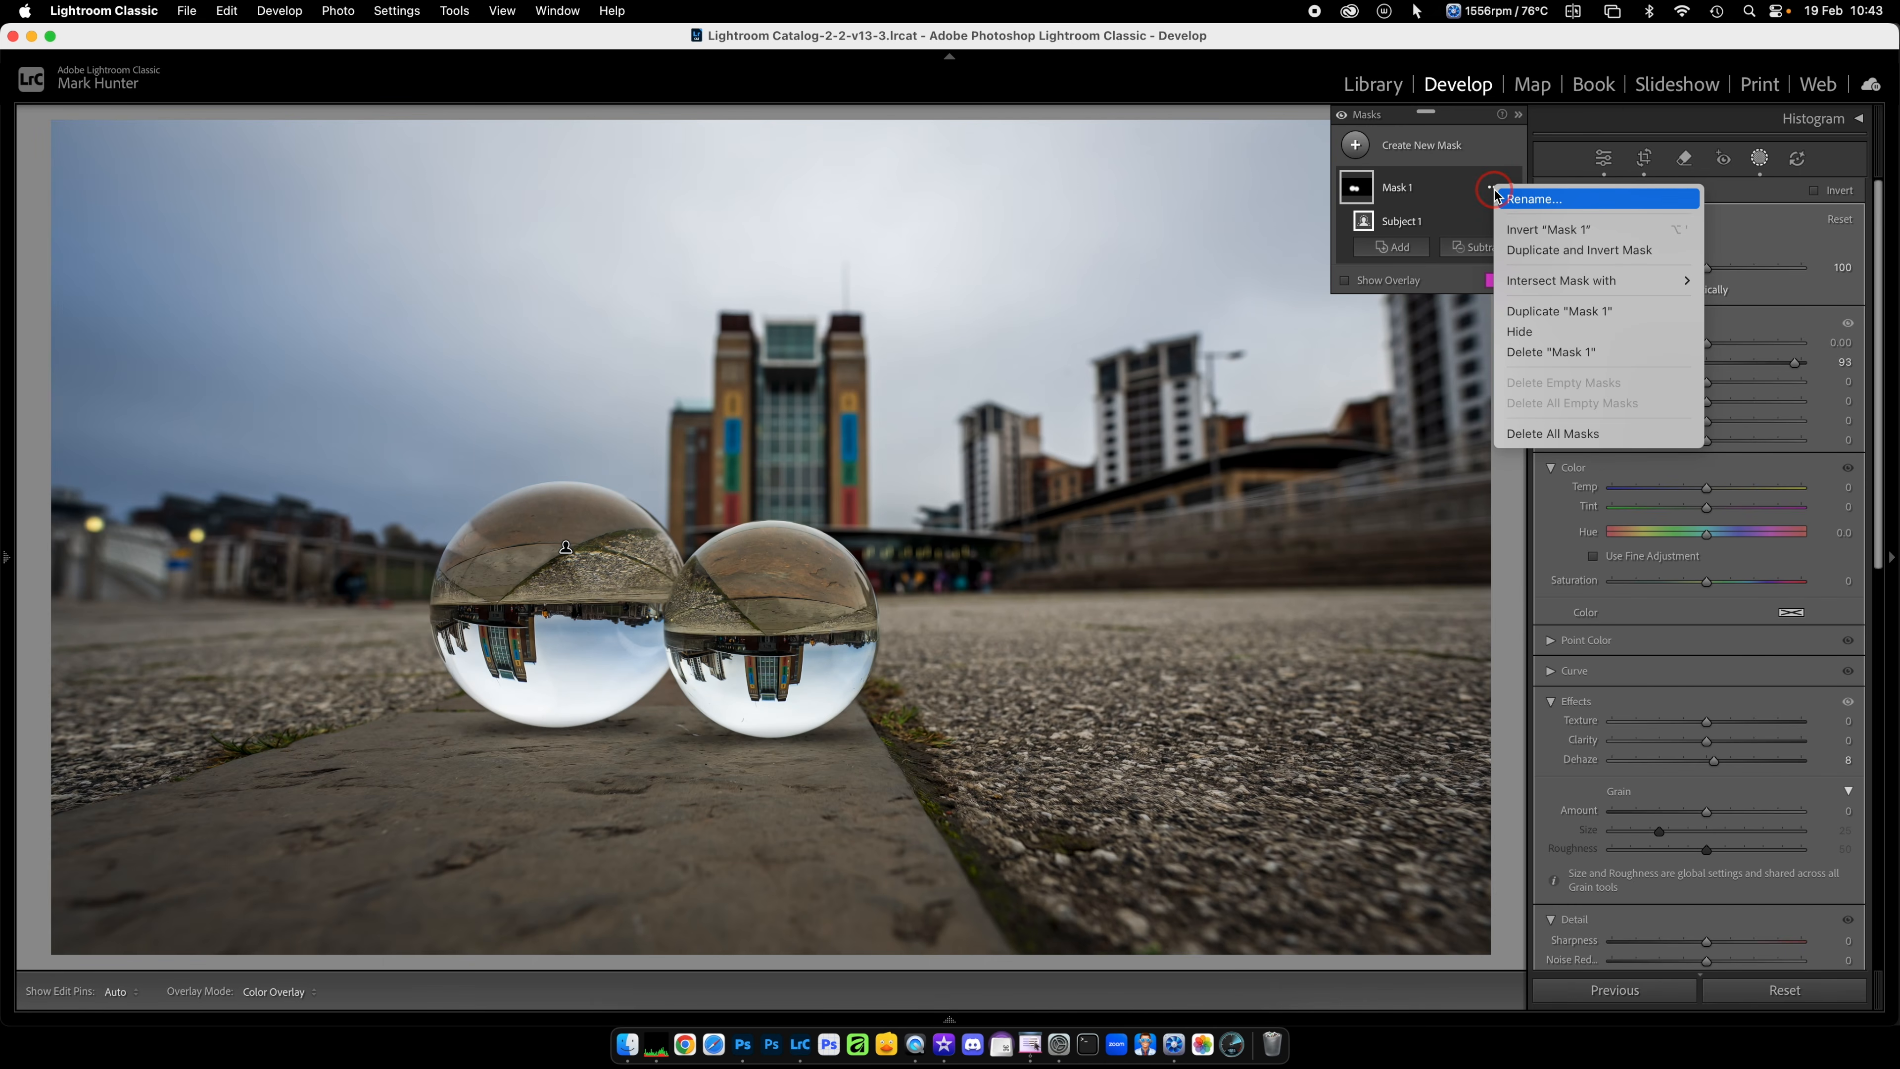
left_click(1555, 251)
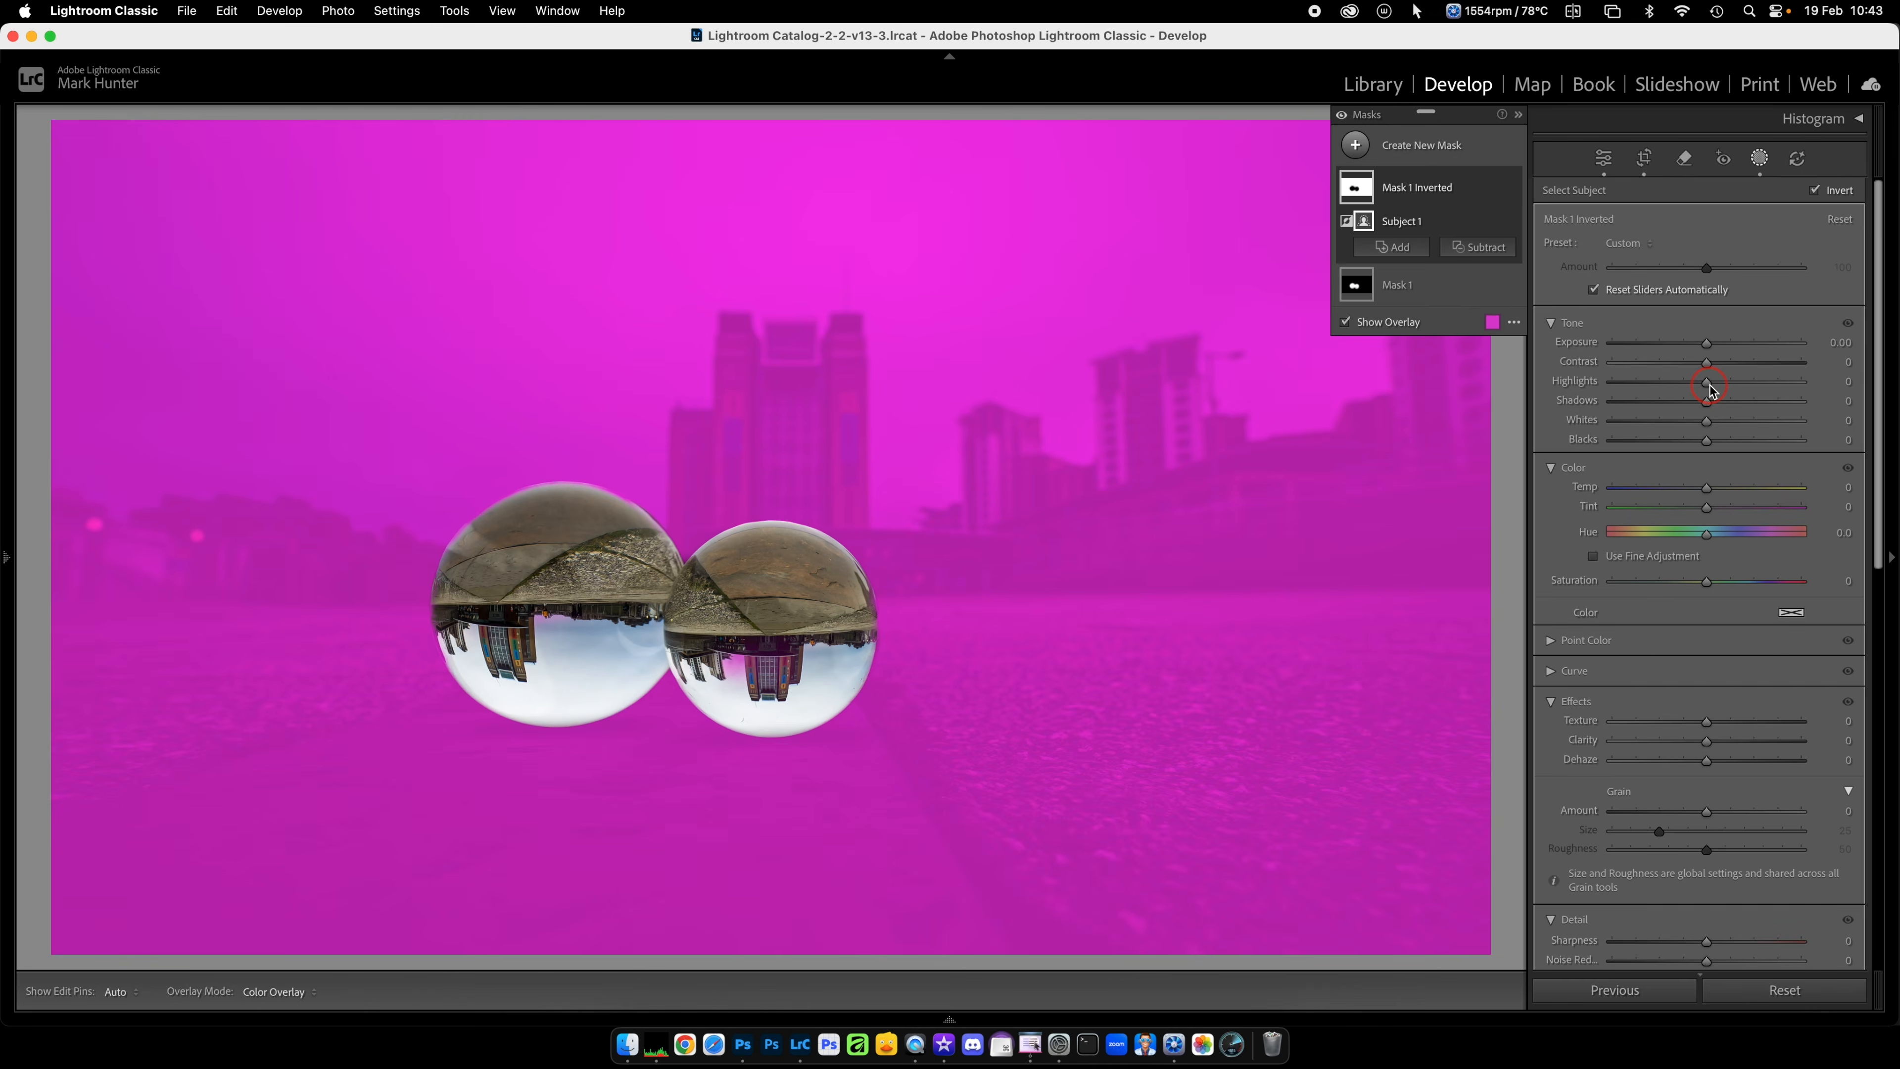
left_click_drag(1712, 388, 1713, 346)
left_click_drag(1707, 441, 1700, 446)
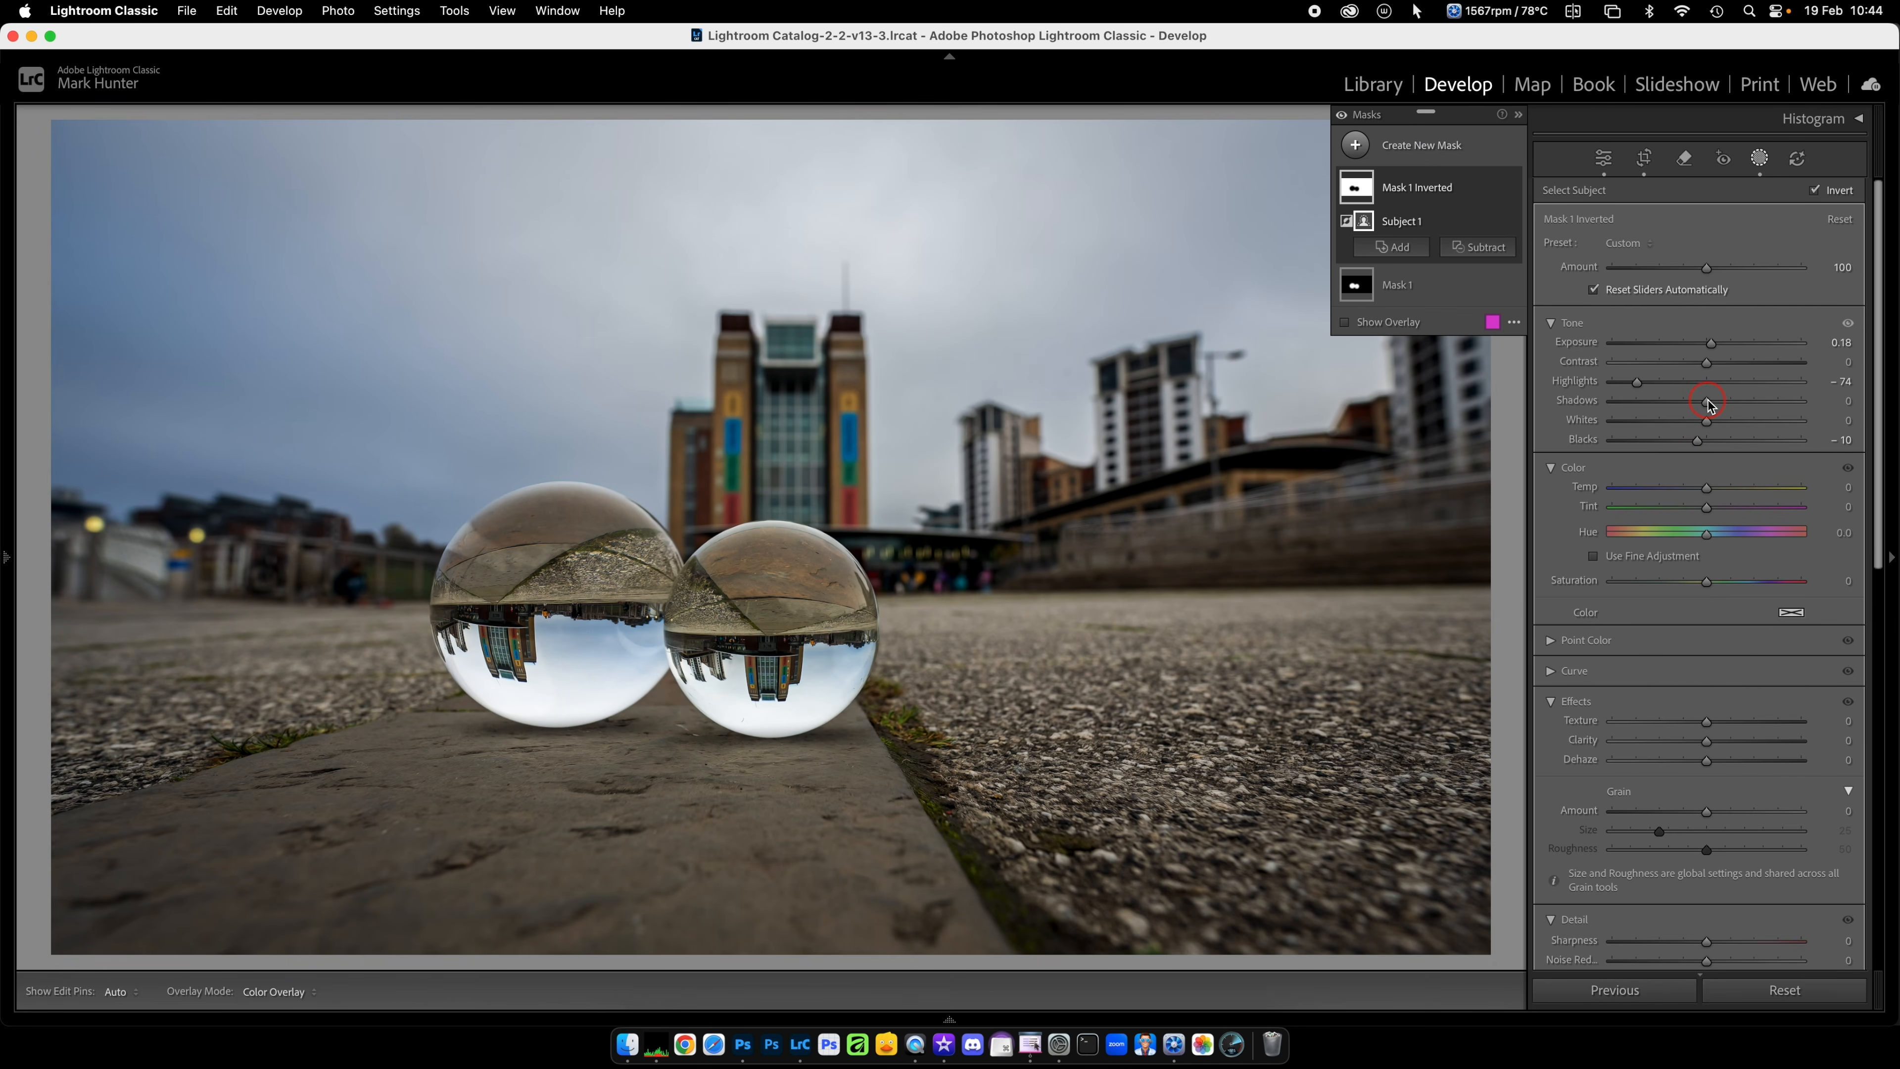
- Try Shadows at 22 on the inverted background mask, reset Shadows to 0, and set Whites to 24
mouse_move(1710, 403)
left_mouse_down()
mouse_move(1755, 403)
mouse_move(1734, 407)
left_mouse_up()
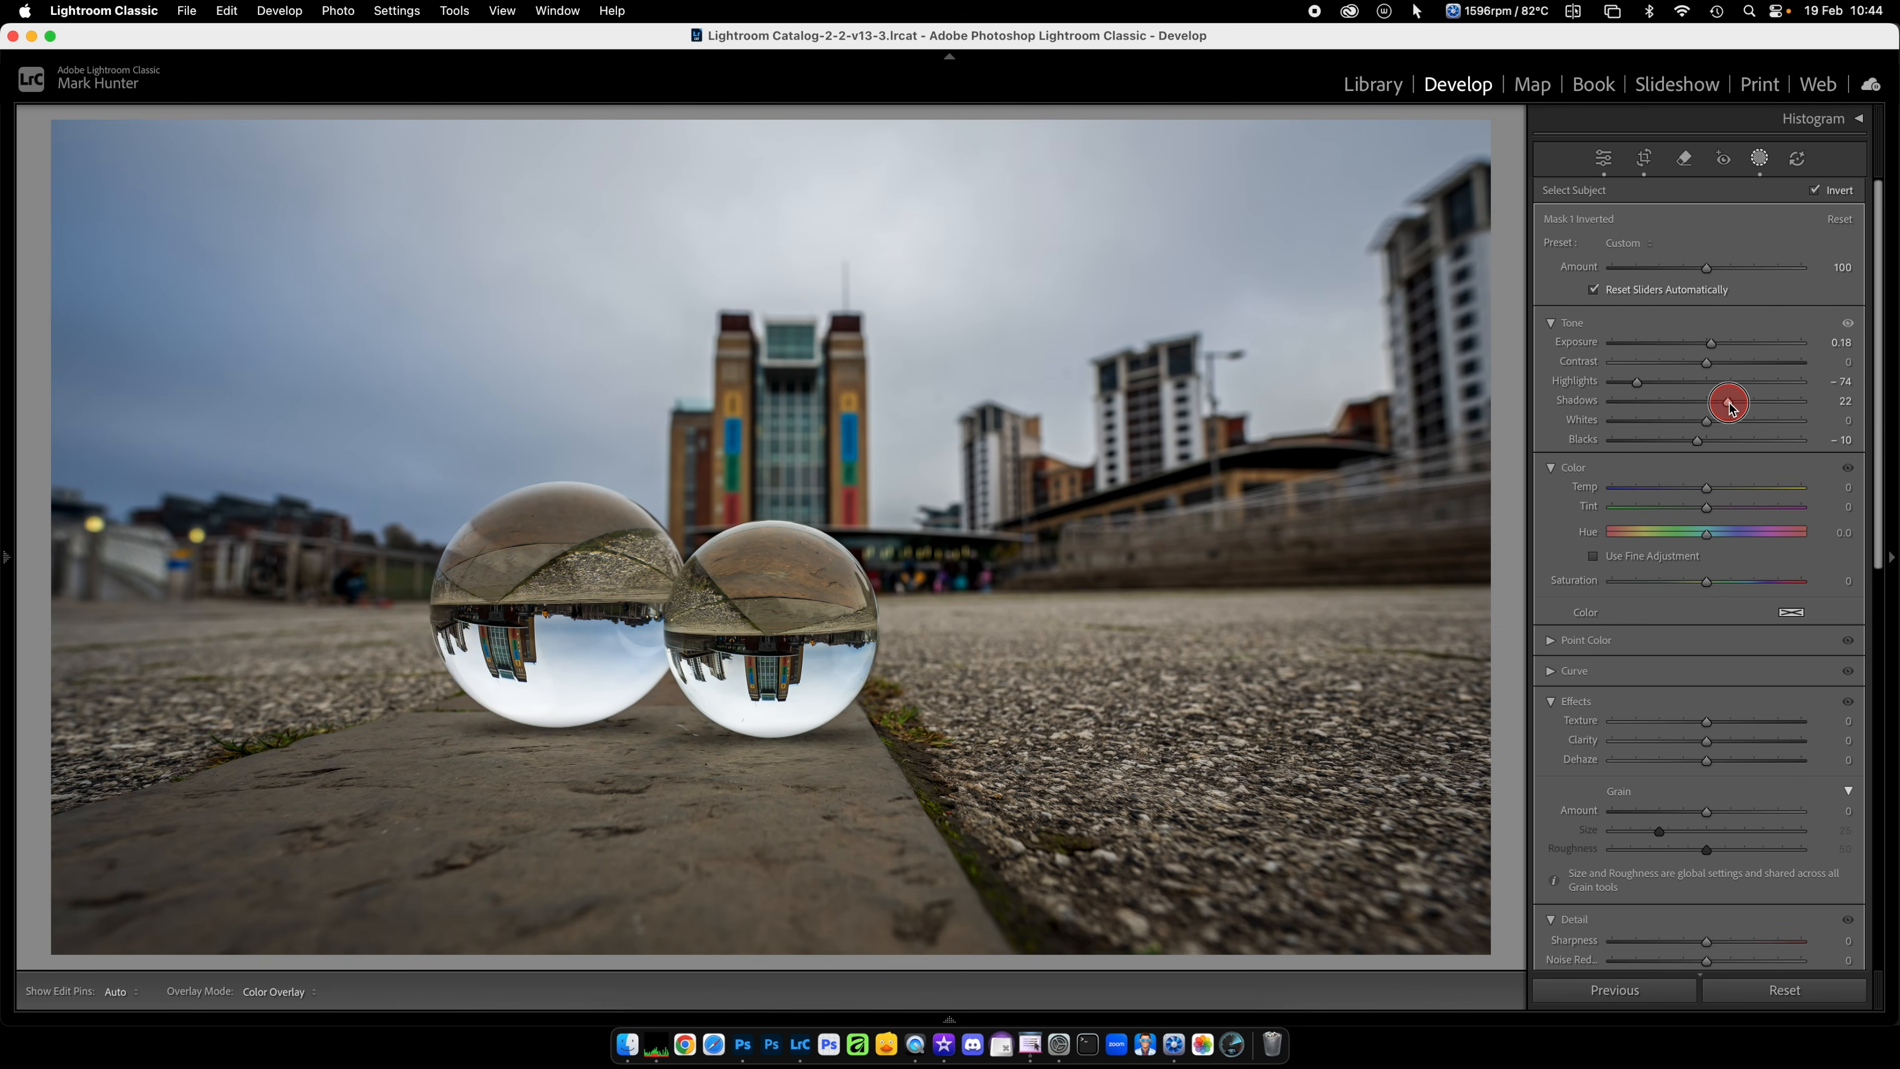
left_click_drag(1729, 407, 1729, 404)
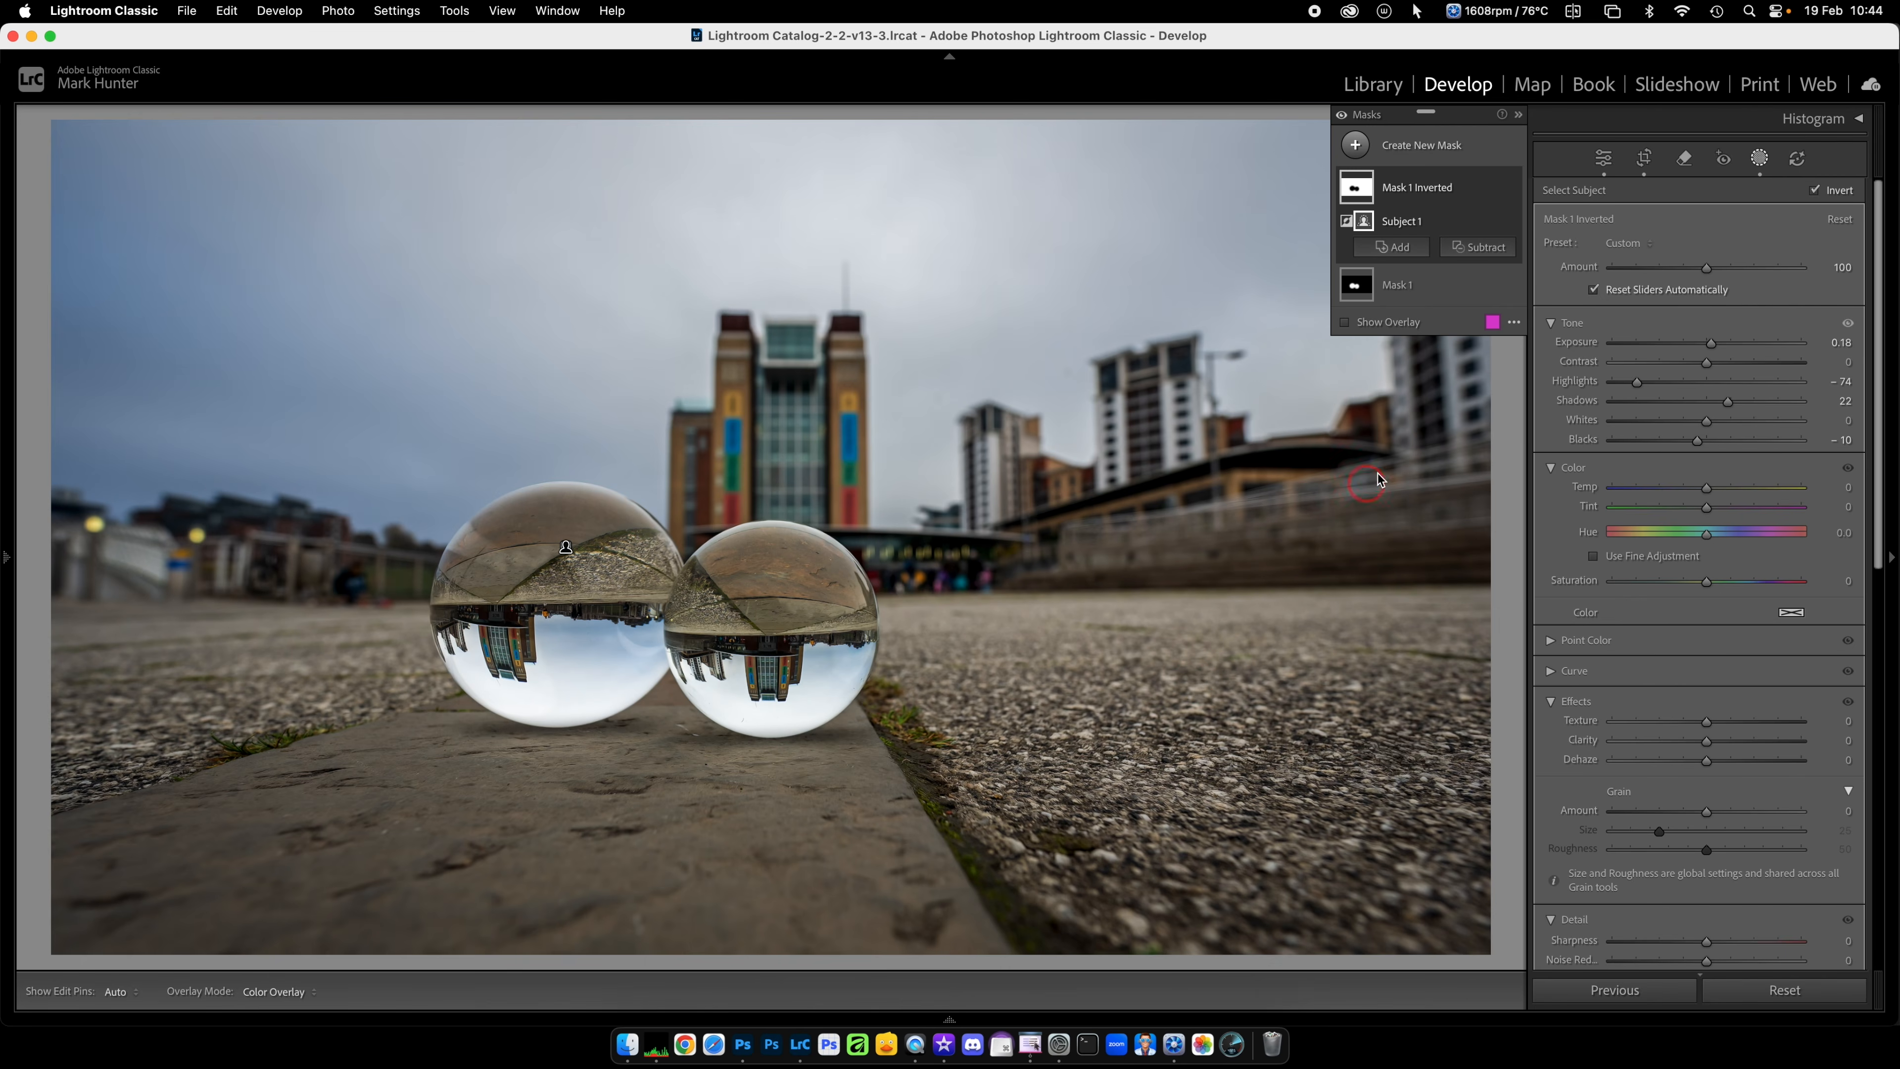
double_click(1580, 405)
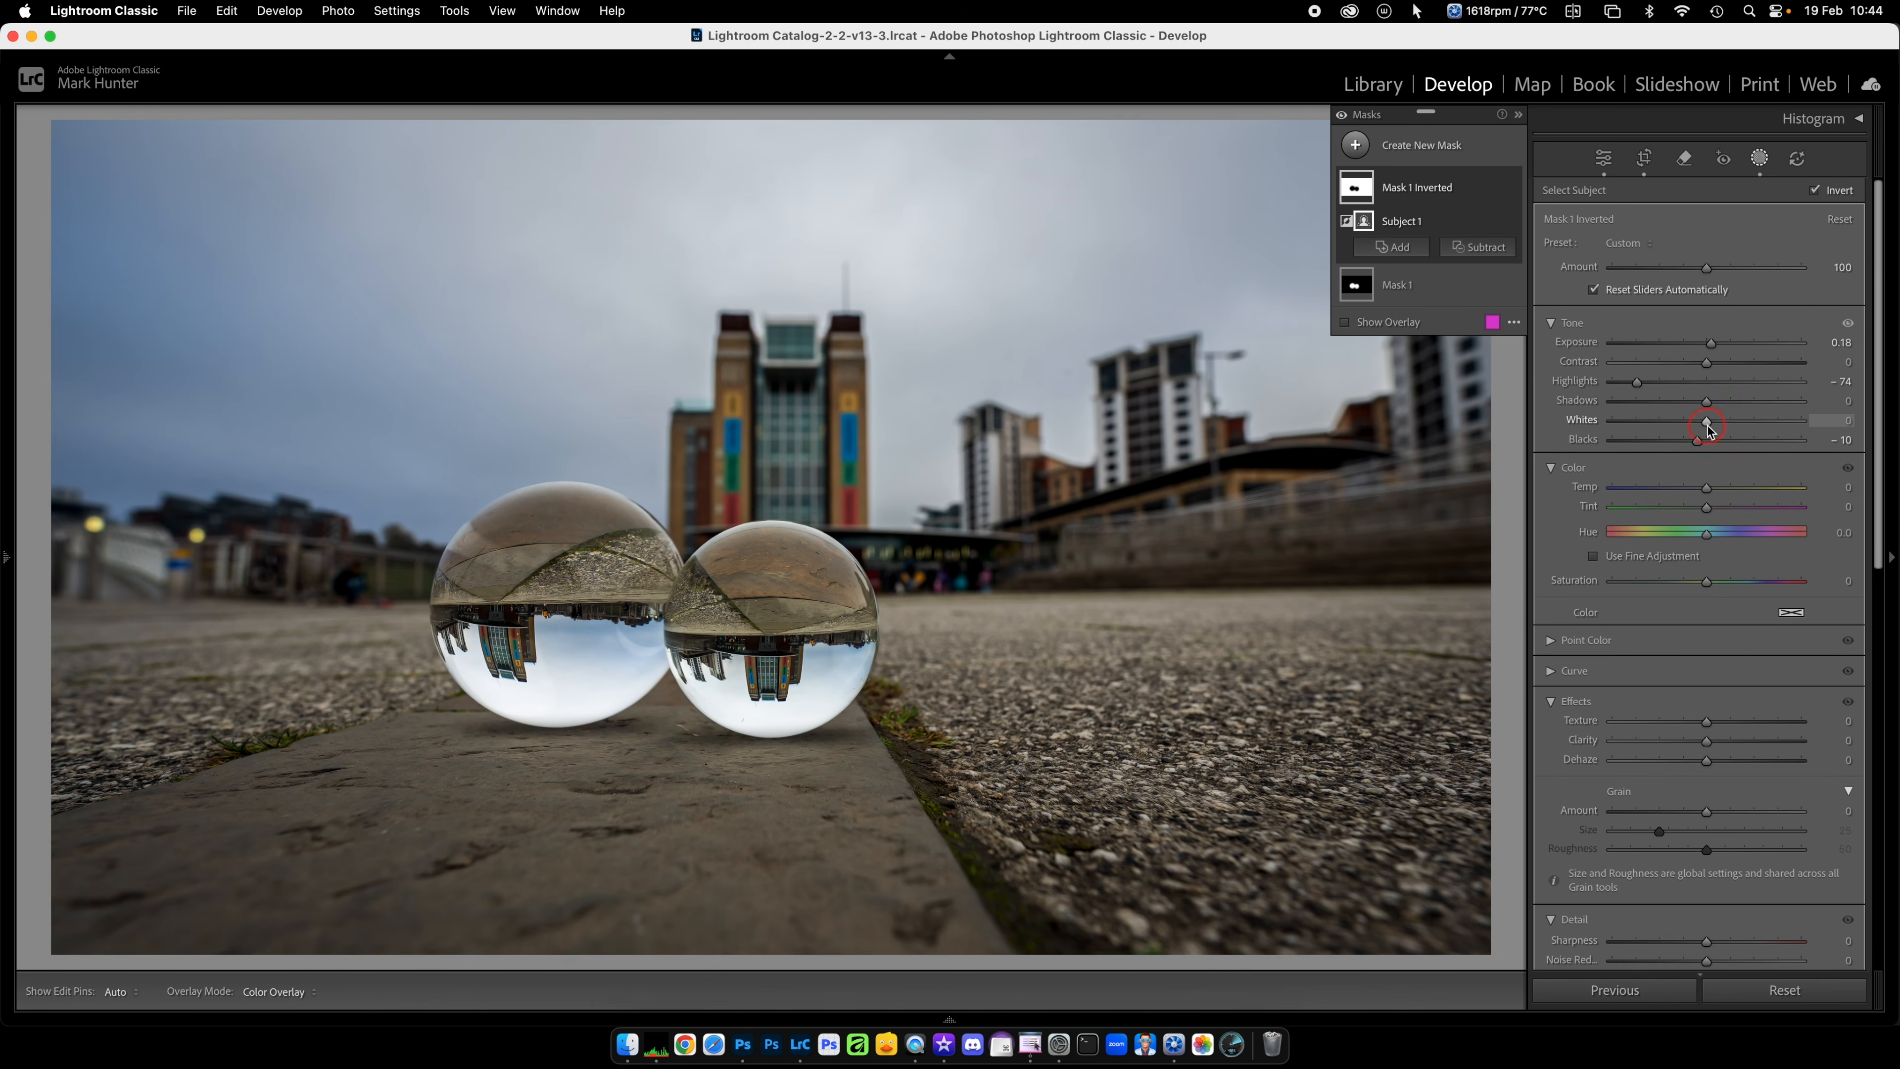
left_click_drag(1707, 424, 1717, 424)
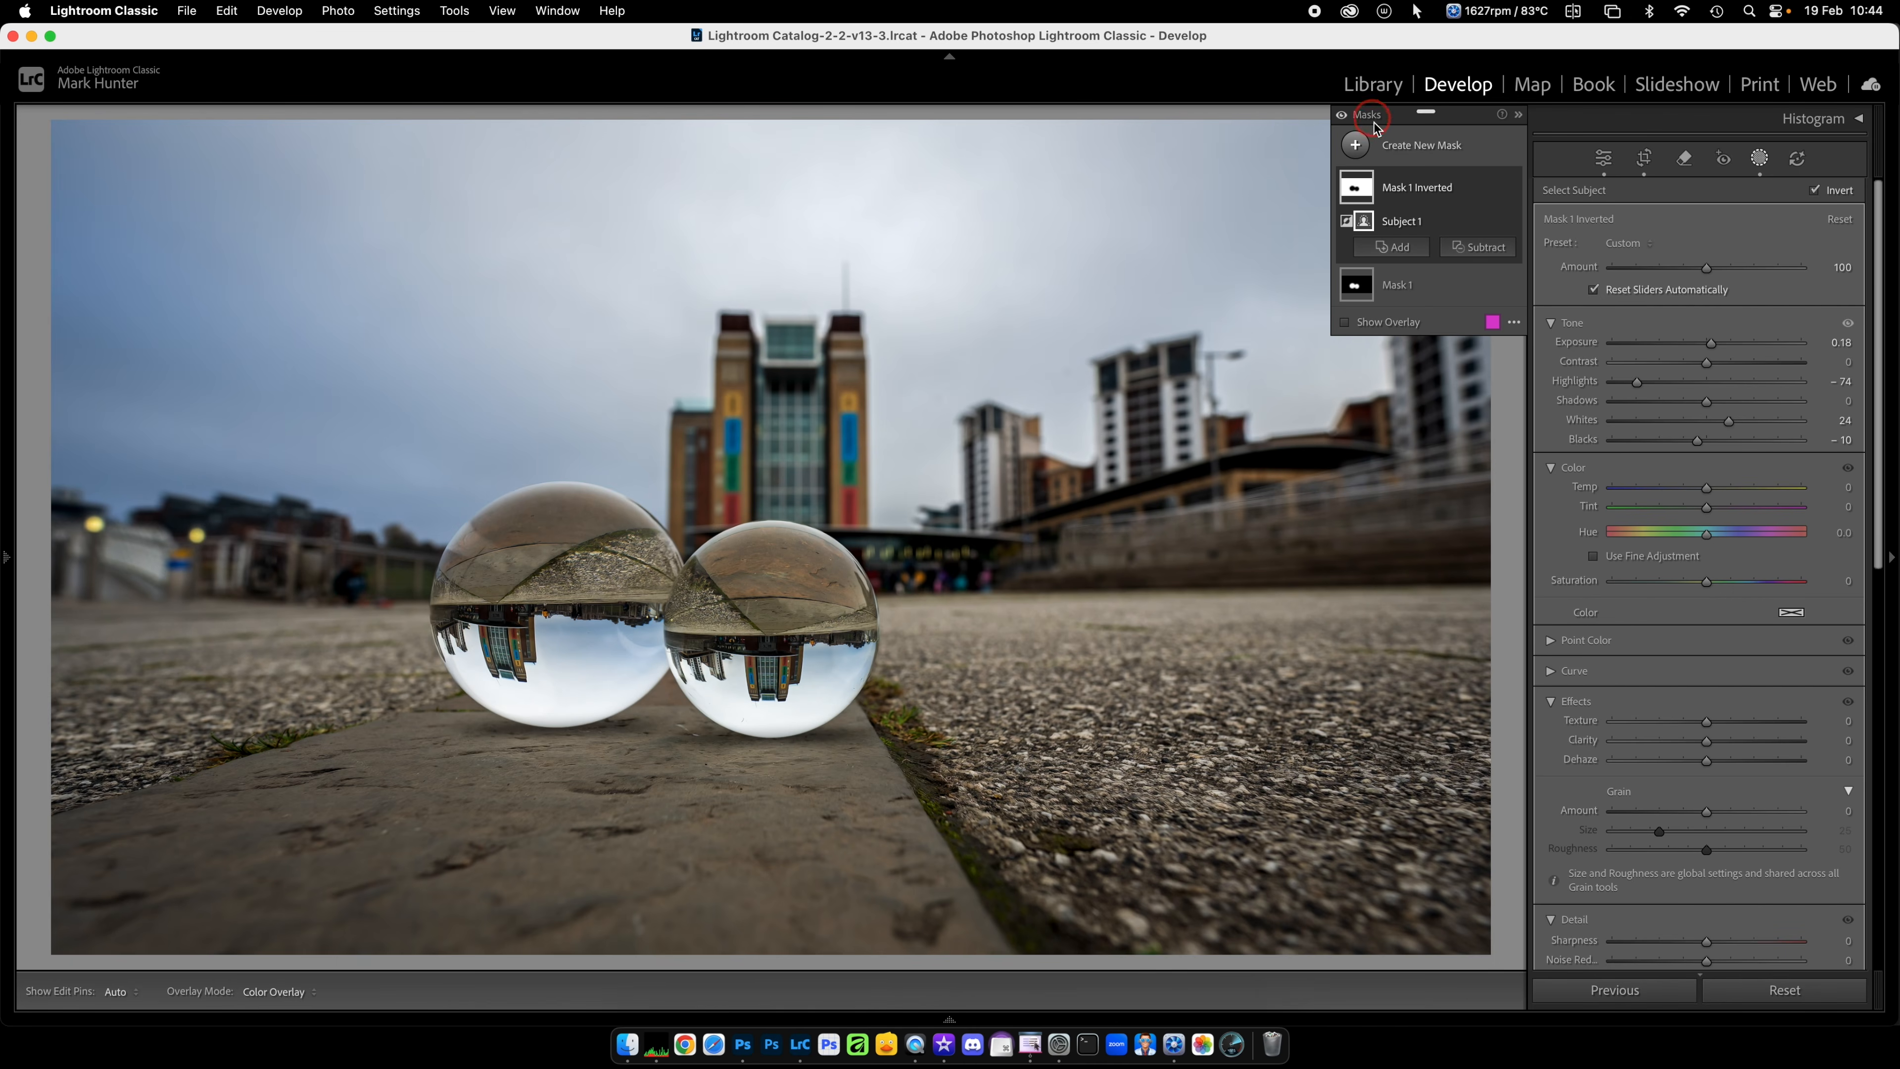
- Mask the ground with a narrow horizontal linear gradient at the horizon and subtract the automatically selected subject from it
left_click(1355, 144)
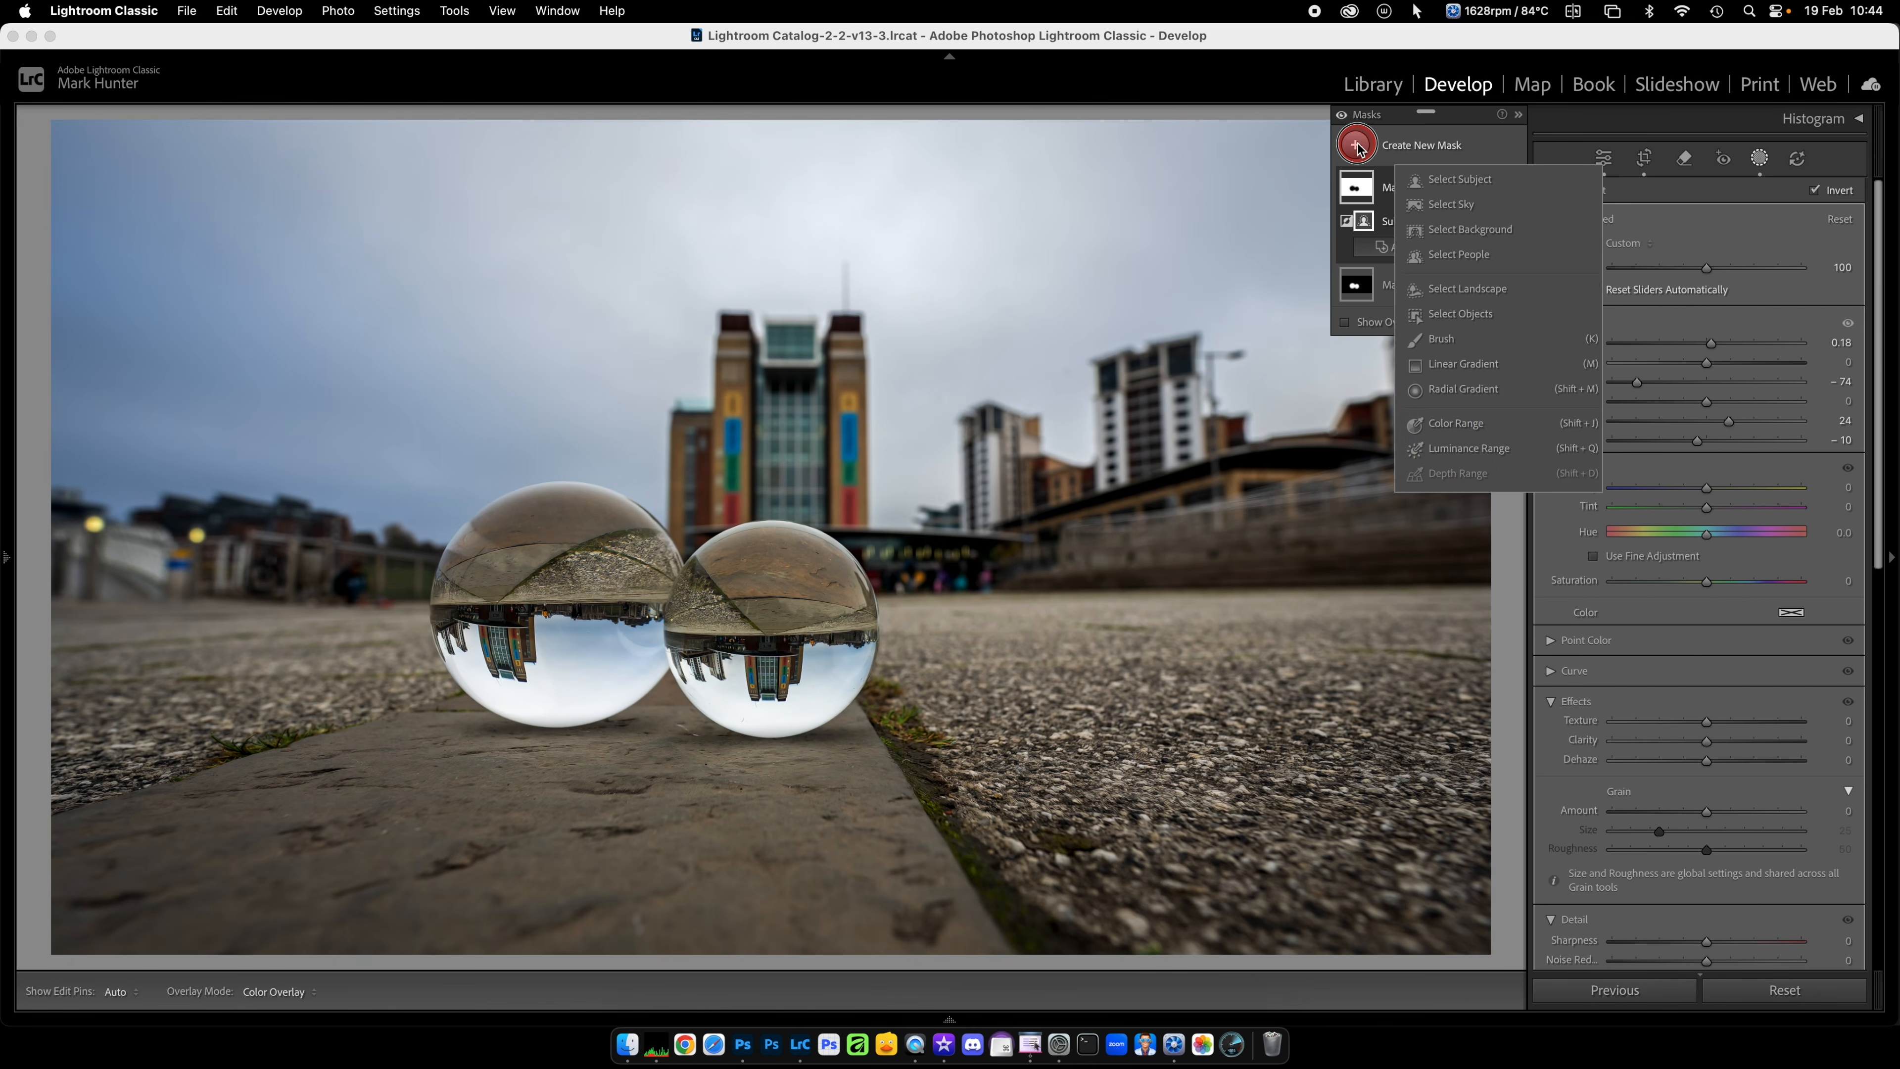
left_click(1460, 365)
left_click_drag(1014, 594, 1017, 573)
left_click(1457, 258)
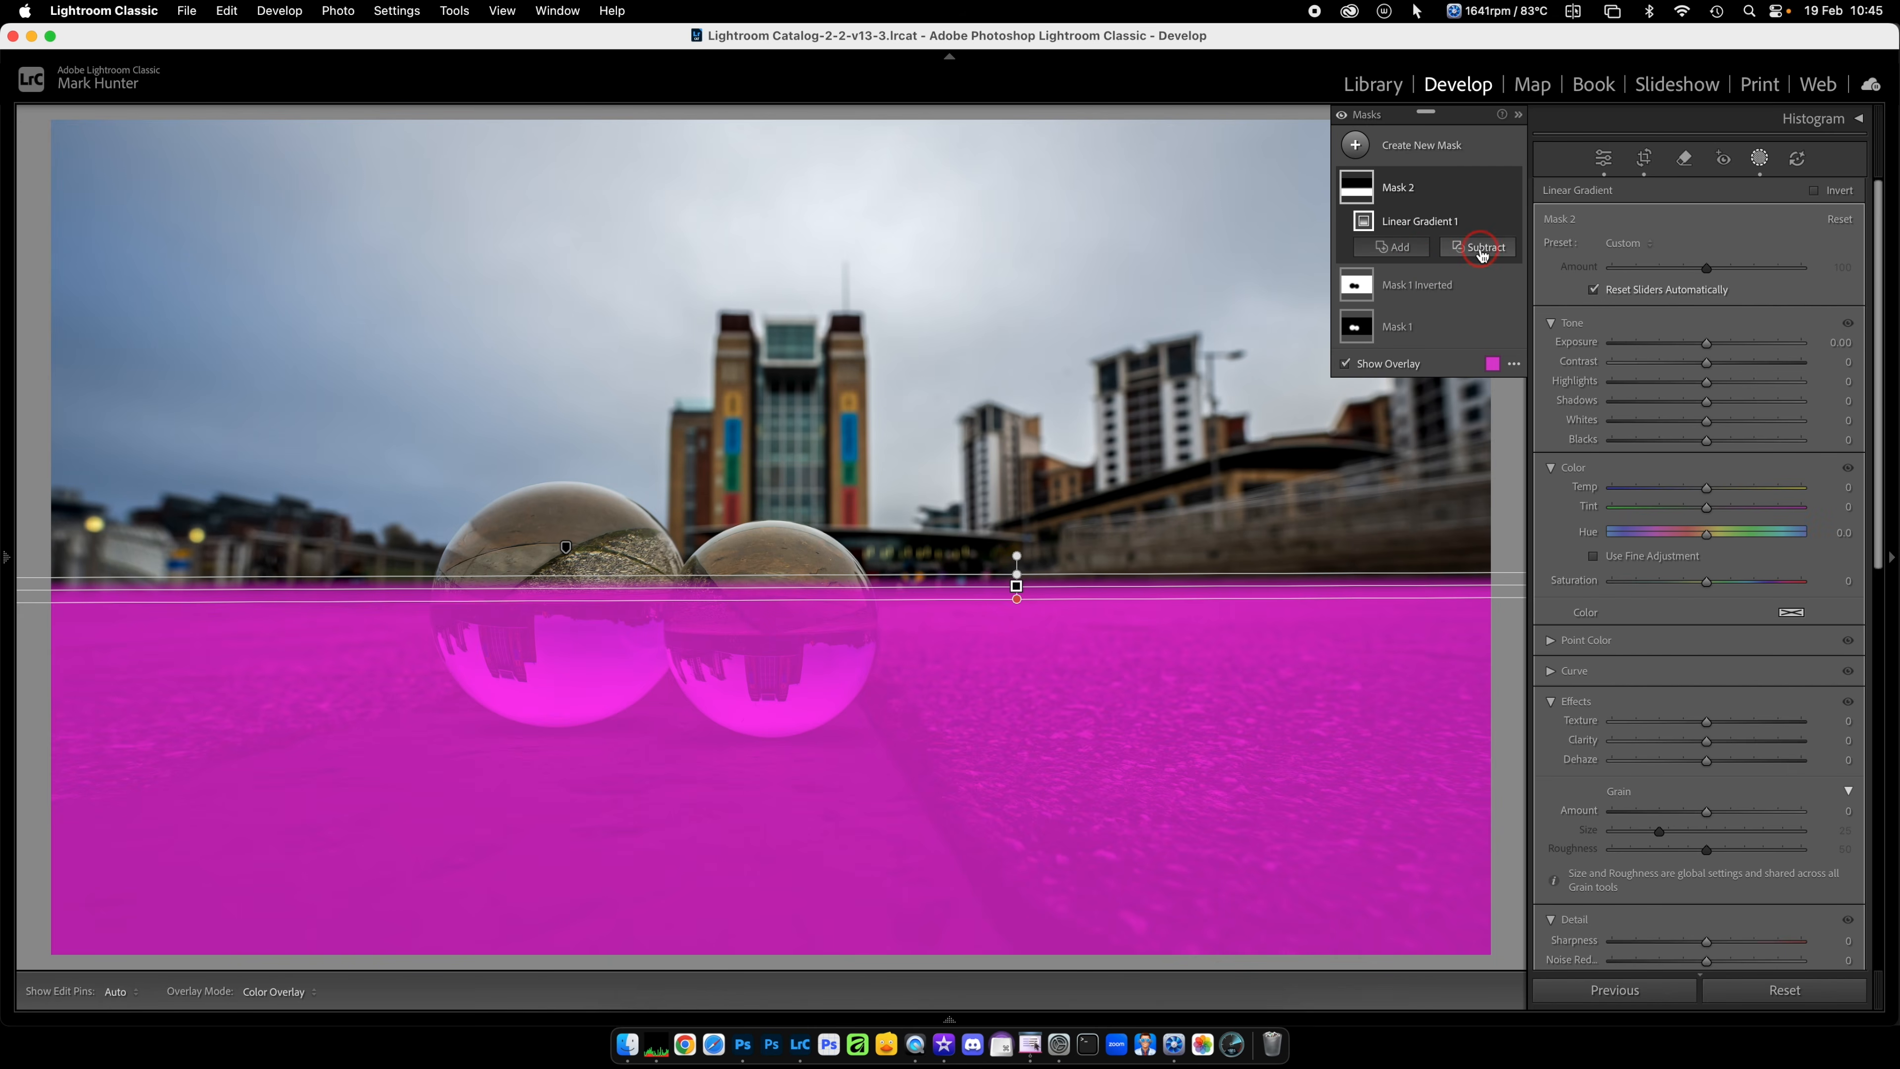
left_click(1489, 286)
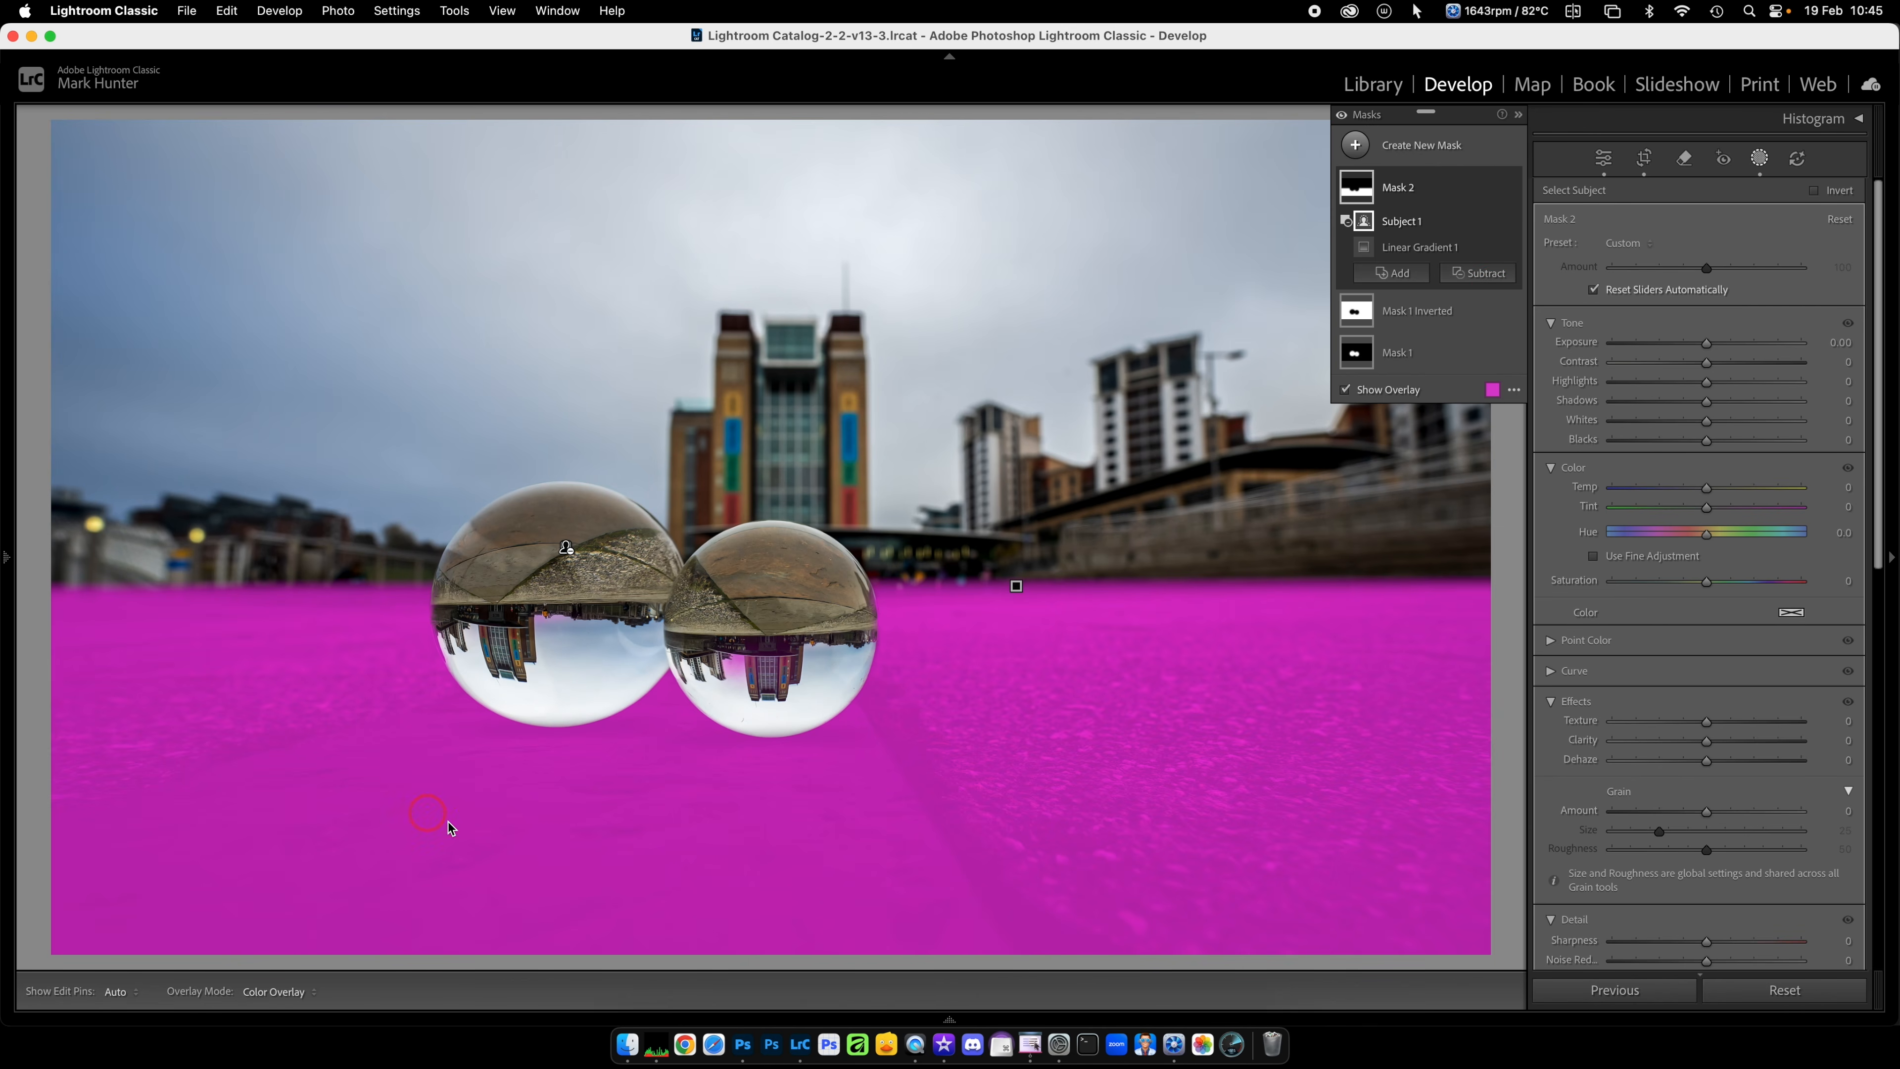
- Raise Shadows on the ground's gradient mask and leave masking
left_click(1708, 404)
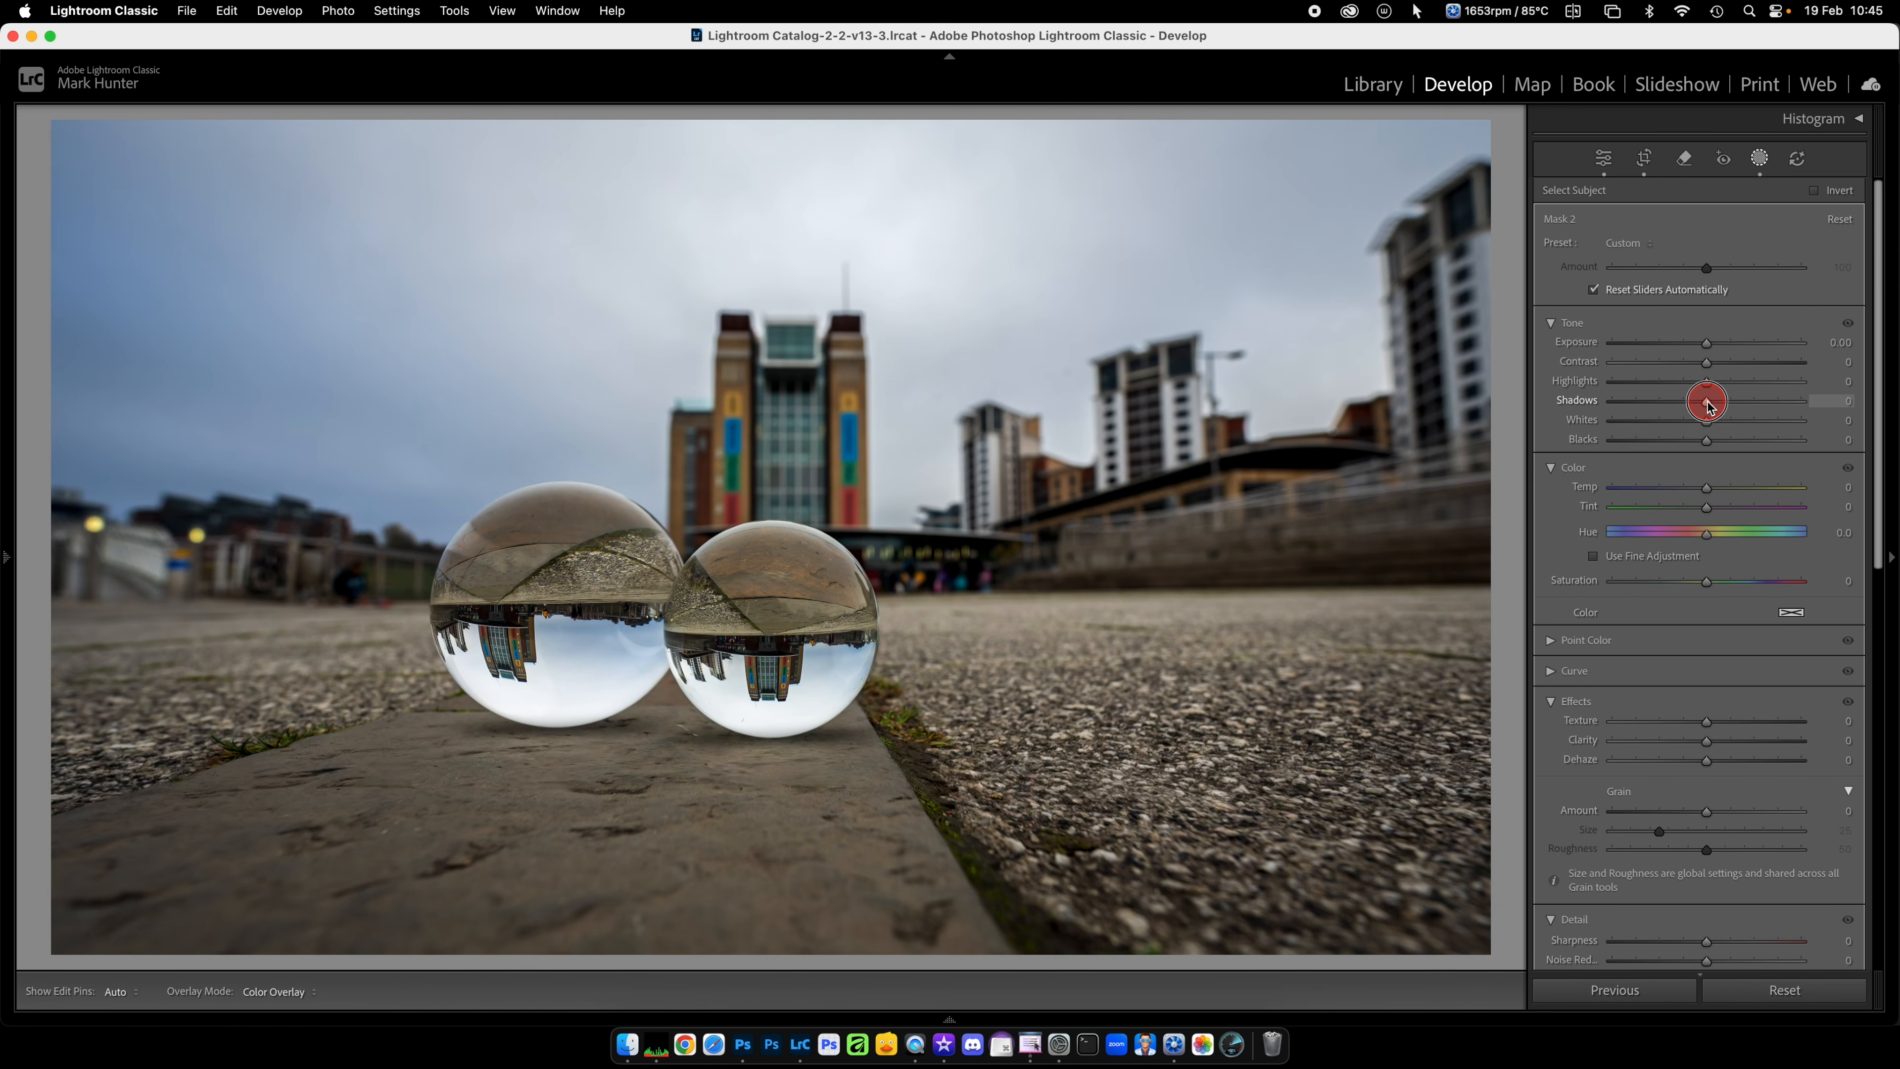
left_click_drag(1708, 404, 1737, 405)
left_click(1759, 159)
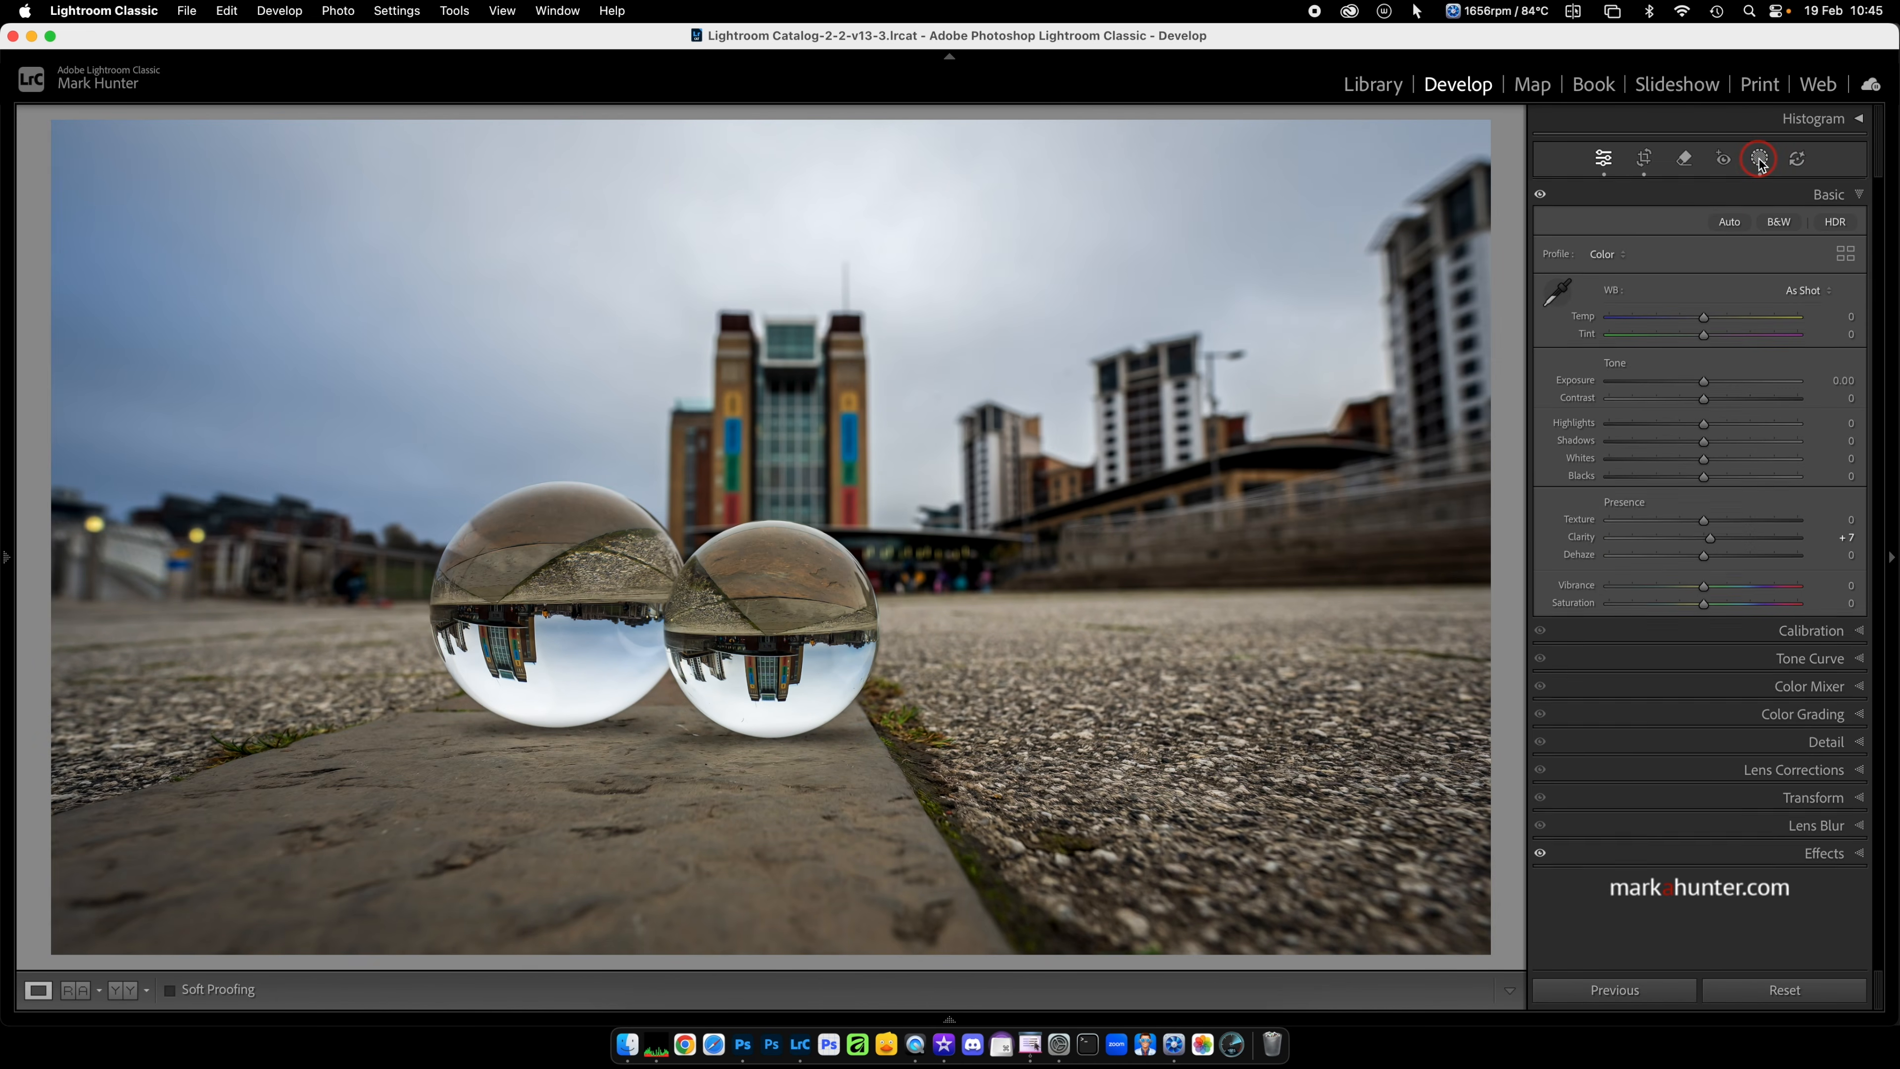
- Compare the edited glass balls photo with its unedited version, switching back and forth twice
key("backslash")
key("backslash")
key("backslash")
key("backslash")
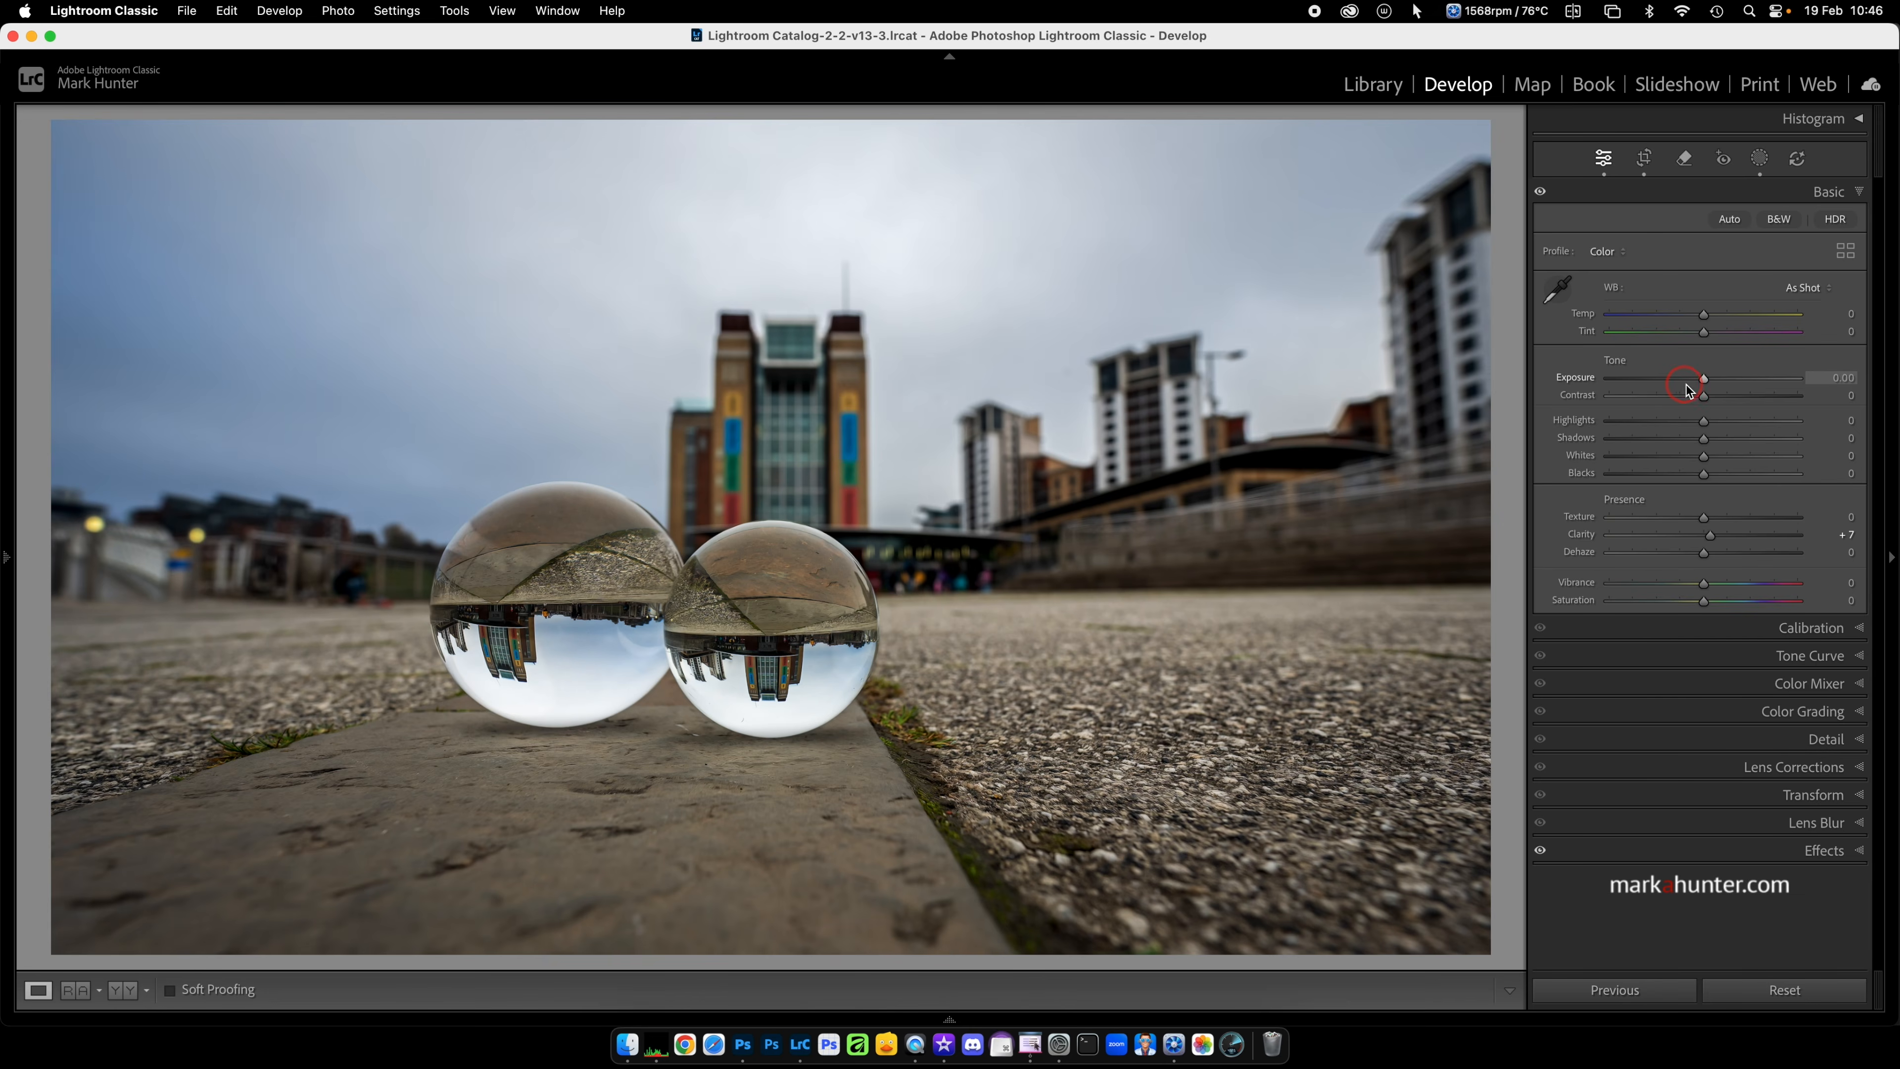
- Try a slightly higher global Exposure on the glass balls photo and reset it
left_click_drag(1711, 387, 1716, 385)
double_click(1587, 385)
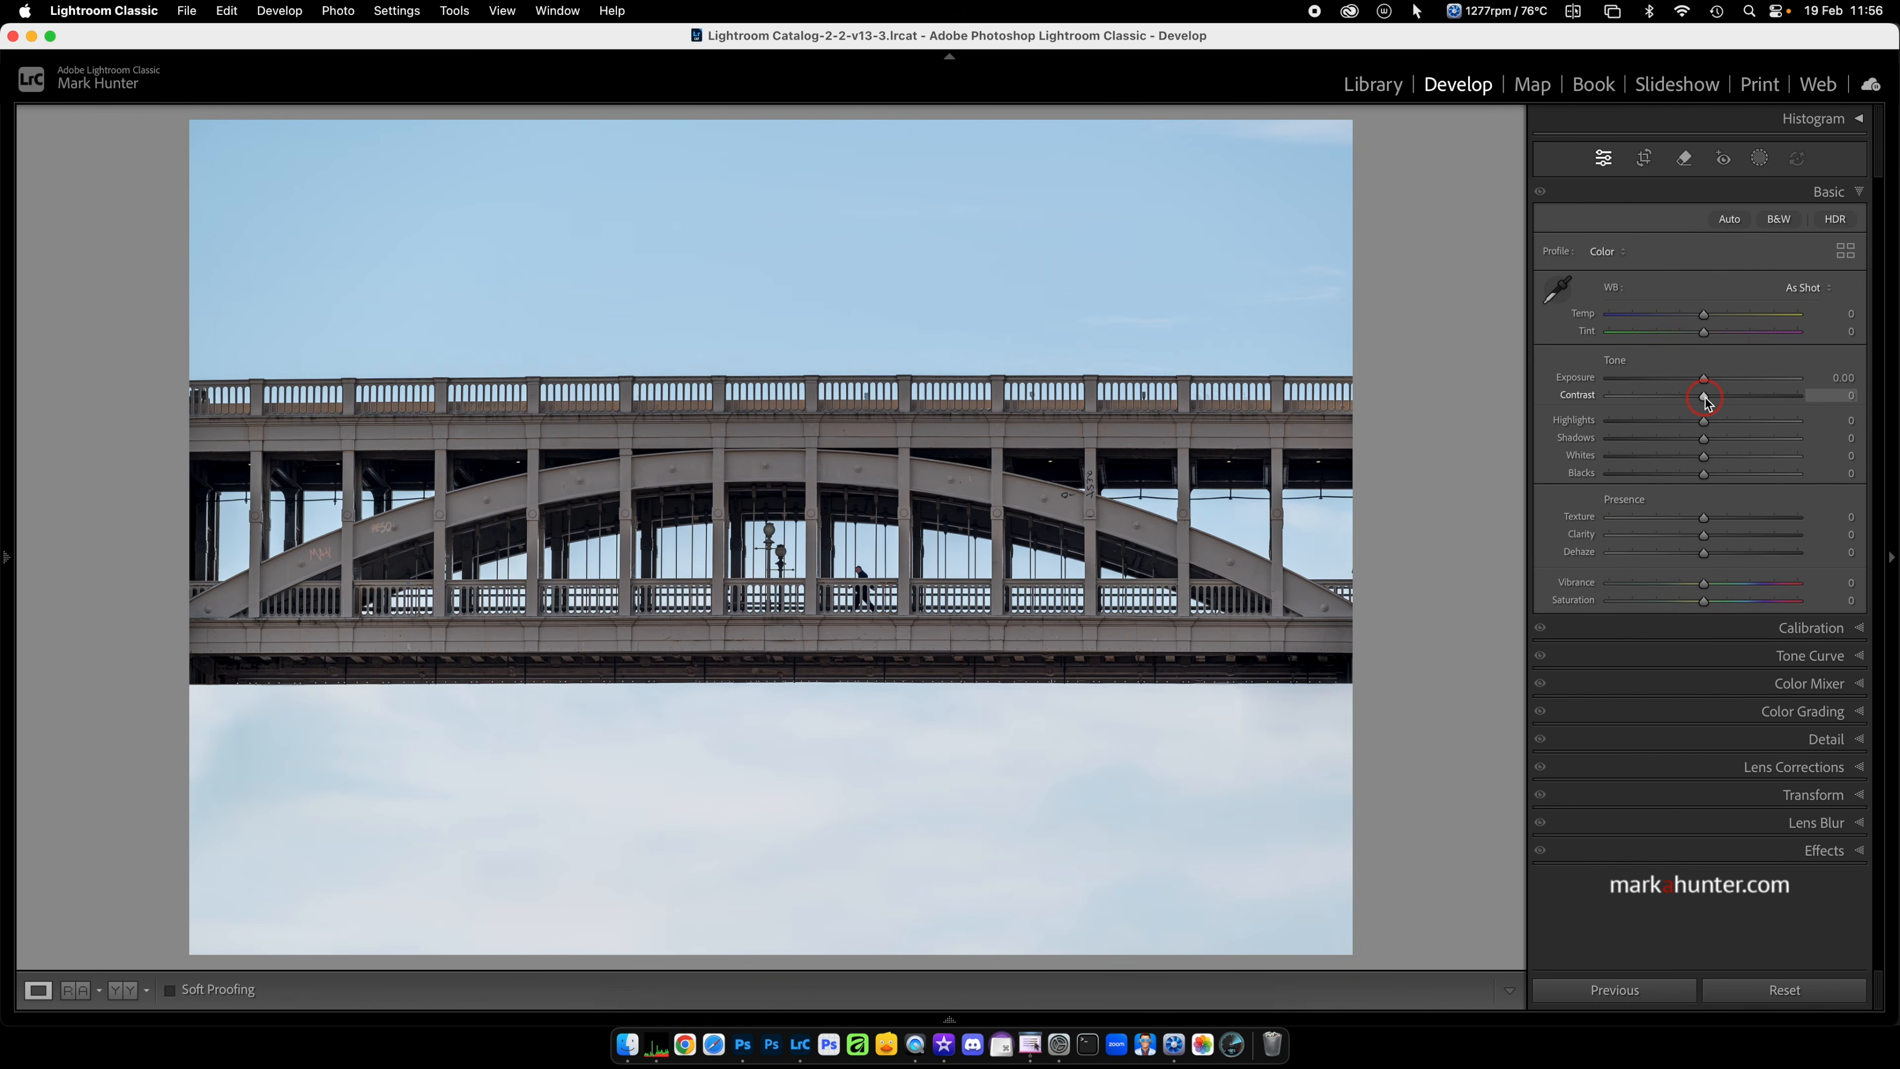
- Set the bridge photo's global Contrast to +68 and reduce its Blue saturation to -44 in the Color Mixer
left_click_drag(1706, 400, 1769, 395)
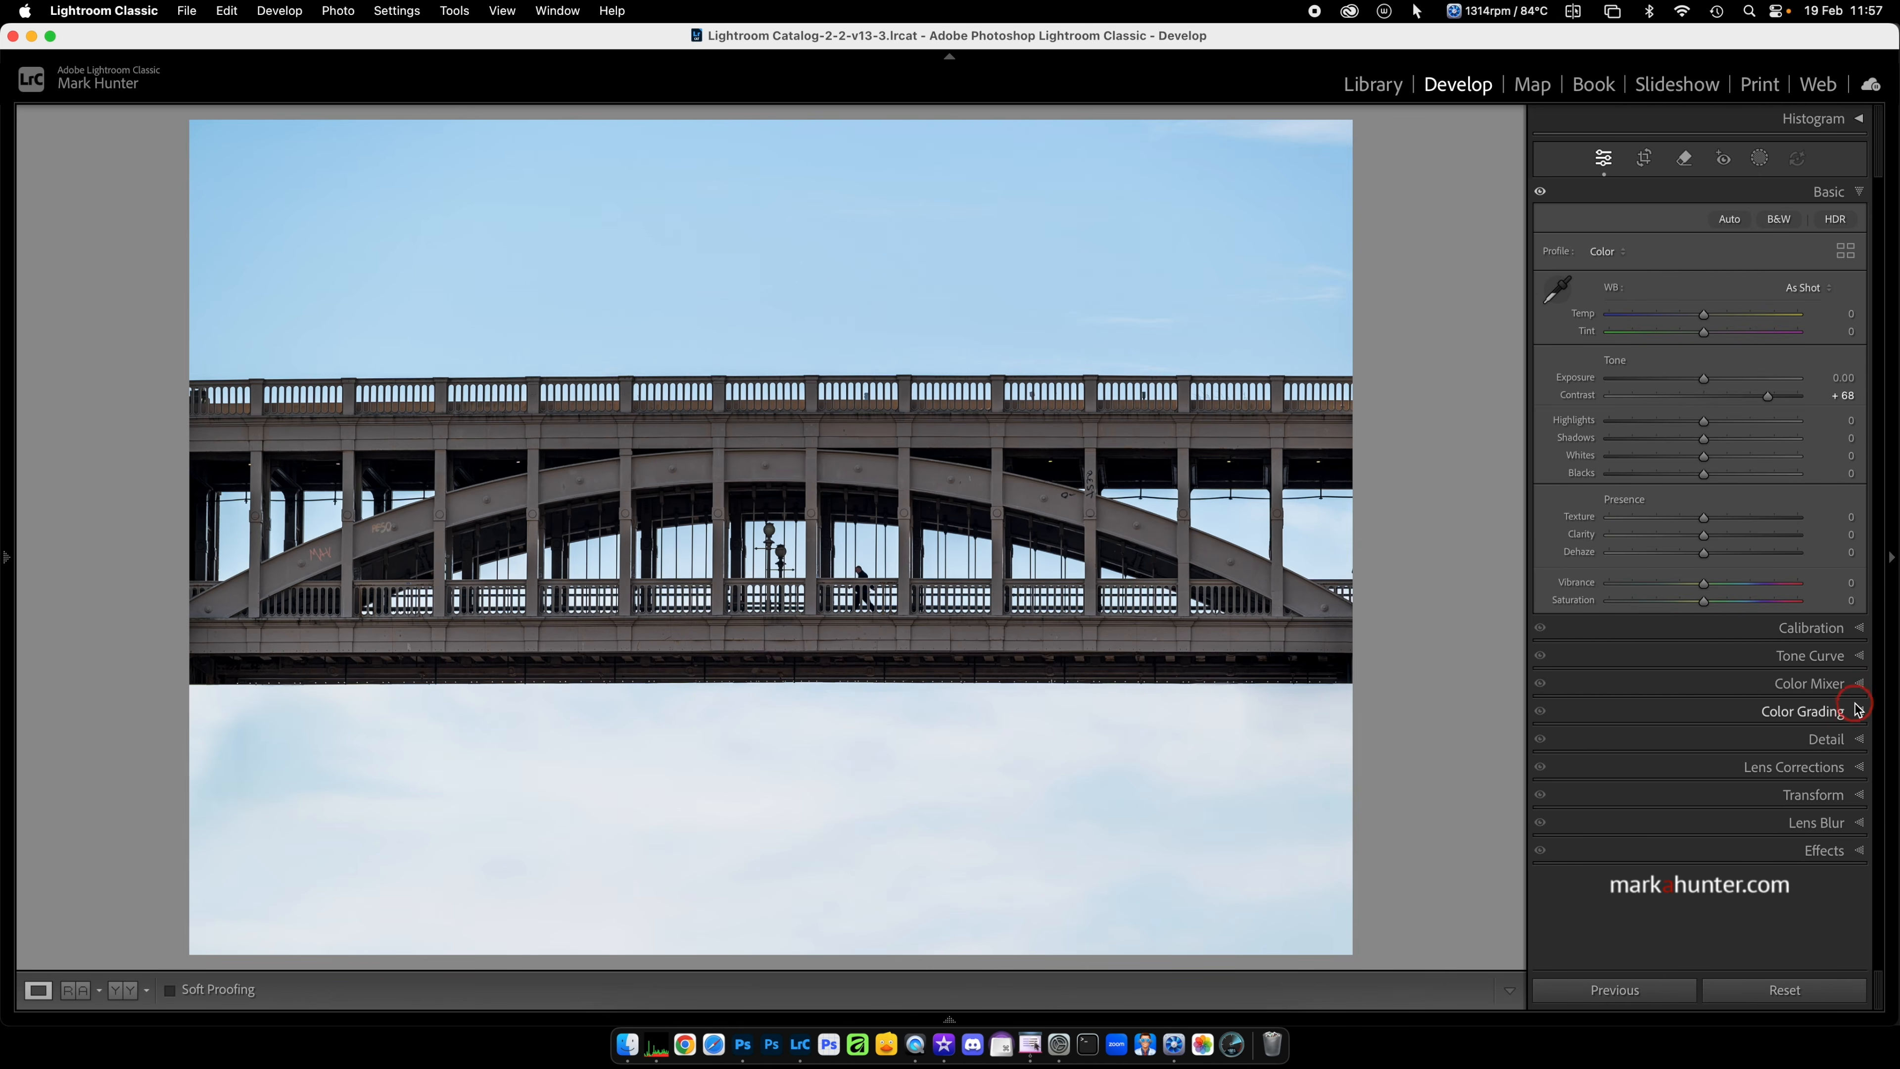
left_click(1860, 684)
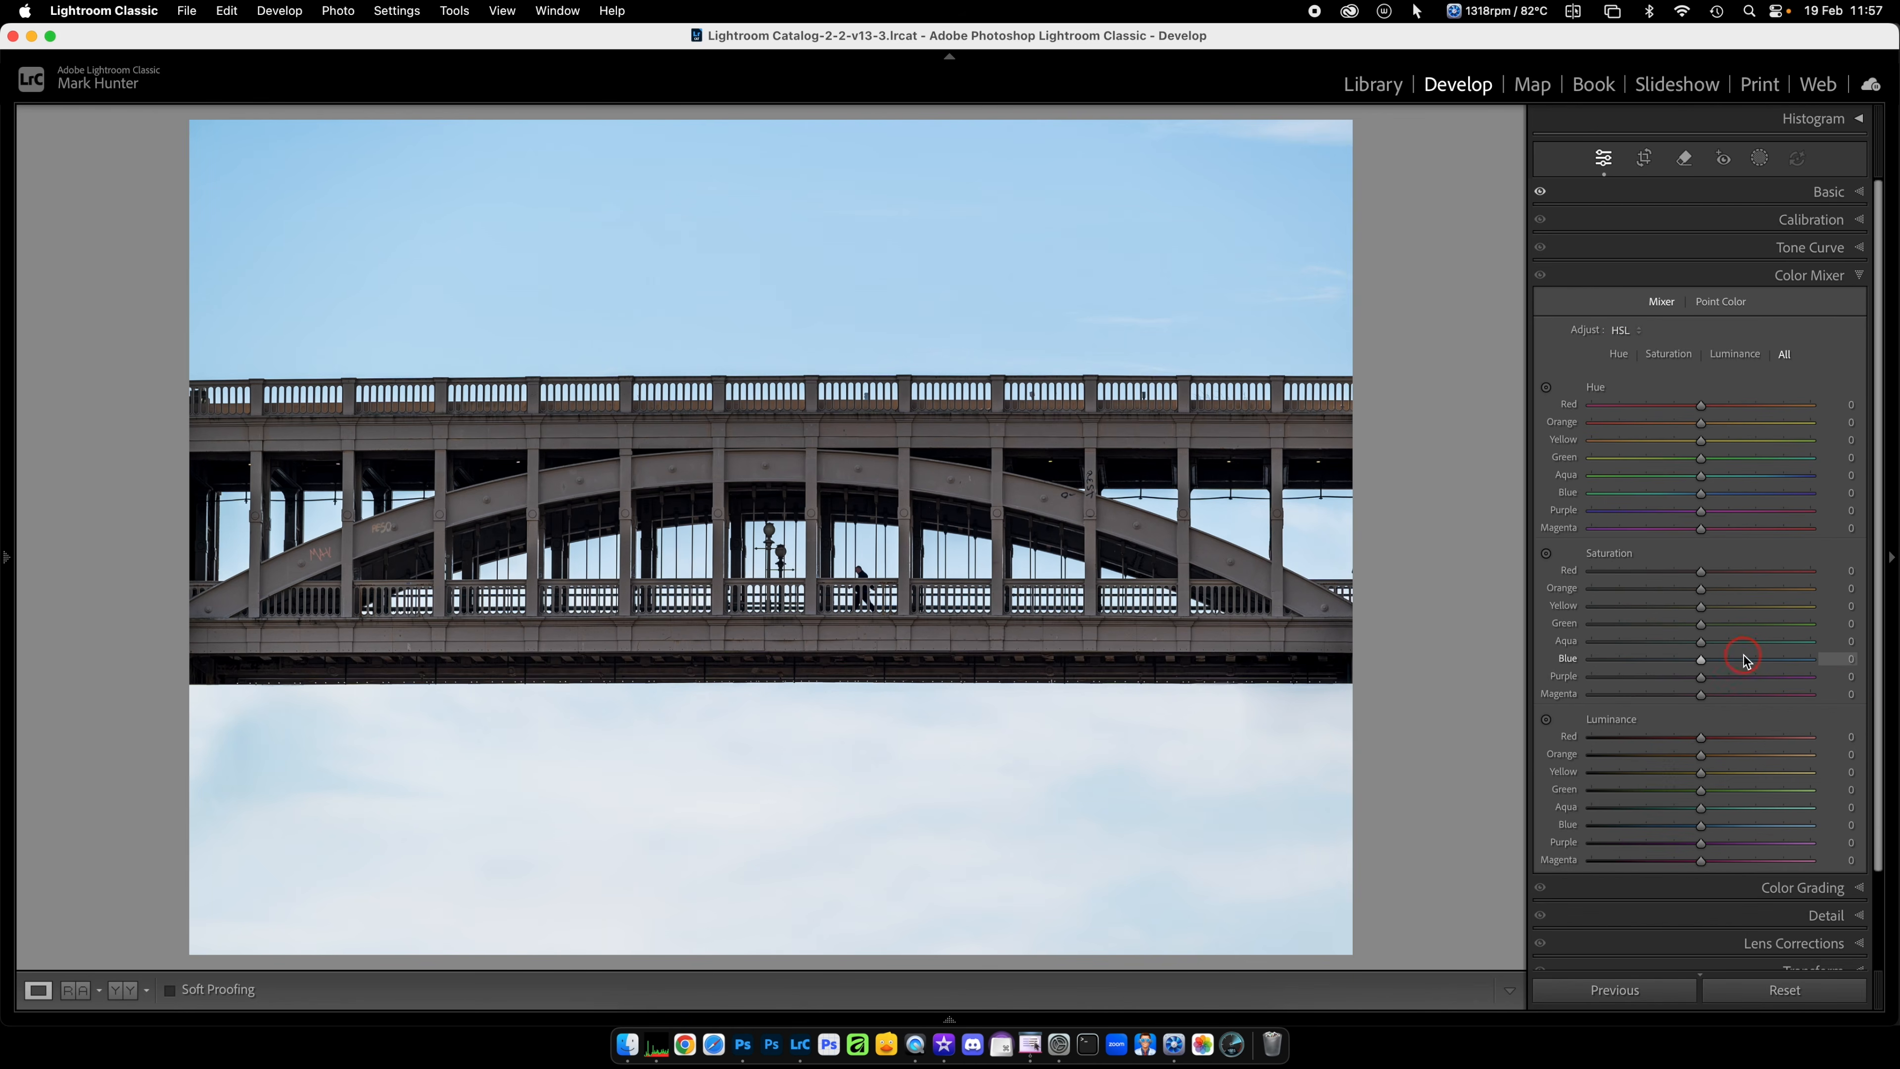
left_click_drag(1705, 666, 1655, 663)
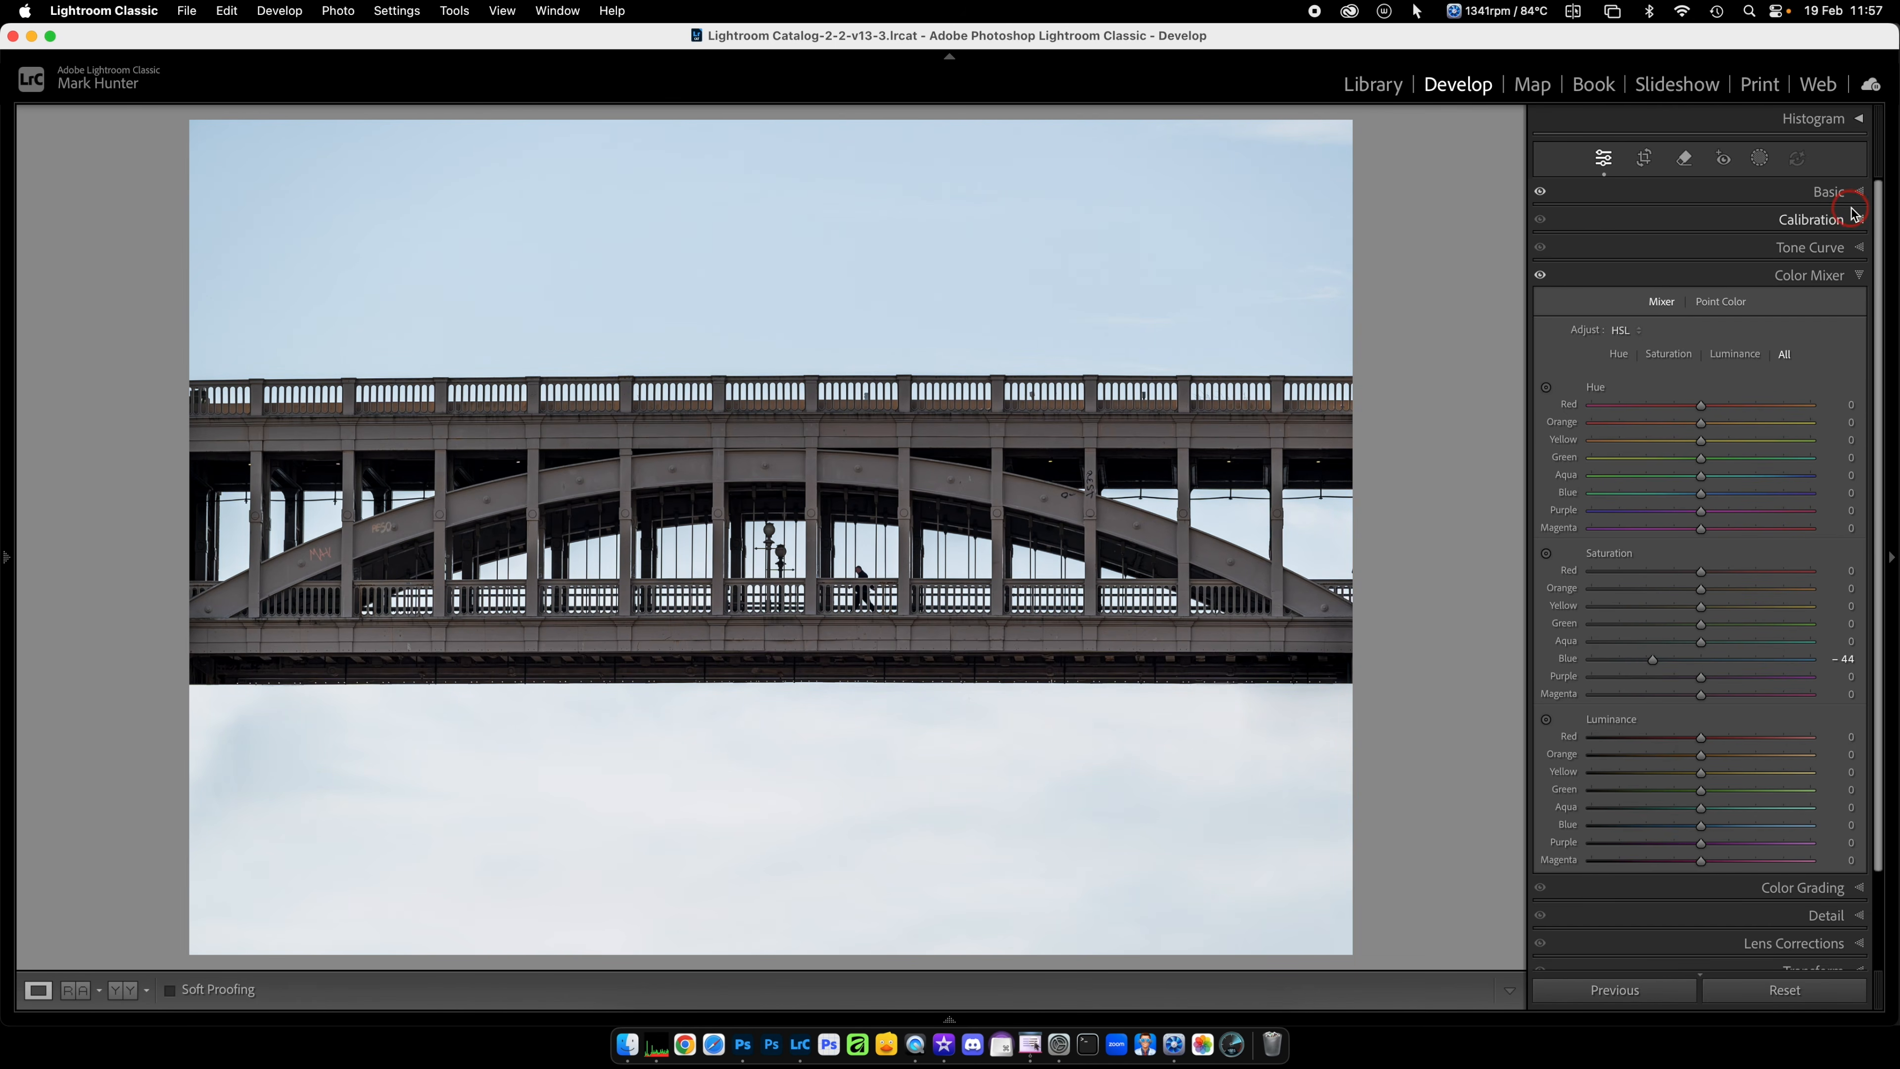
- Raise the bridge photo's global Contrast to +75
left_click(1849, 193)
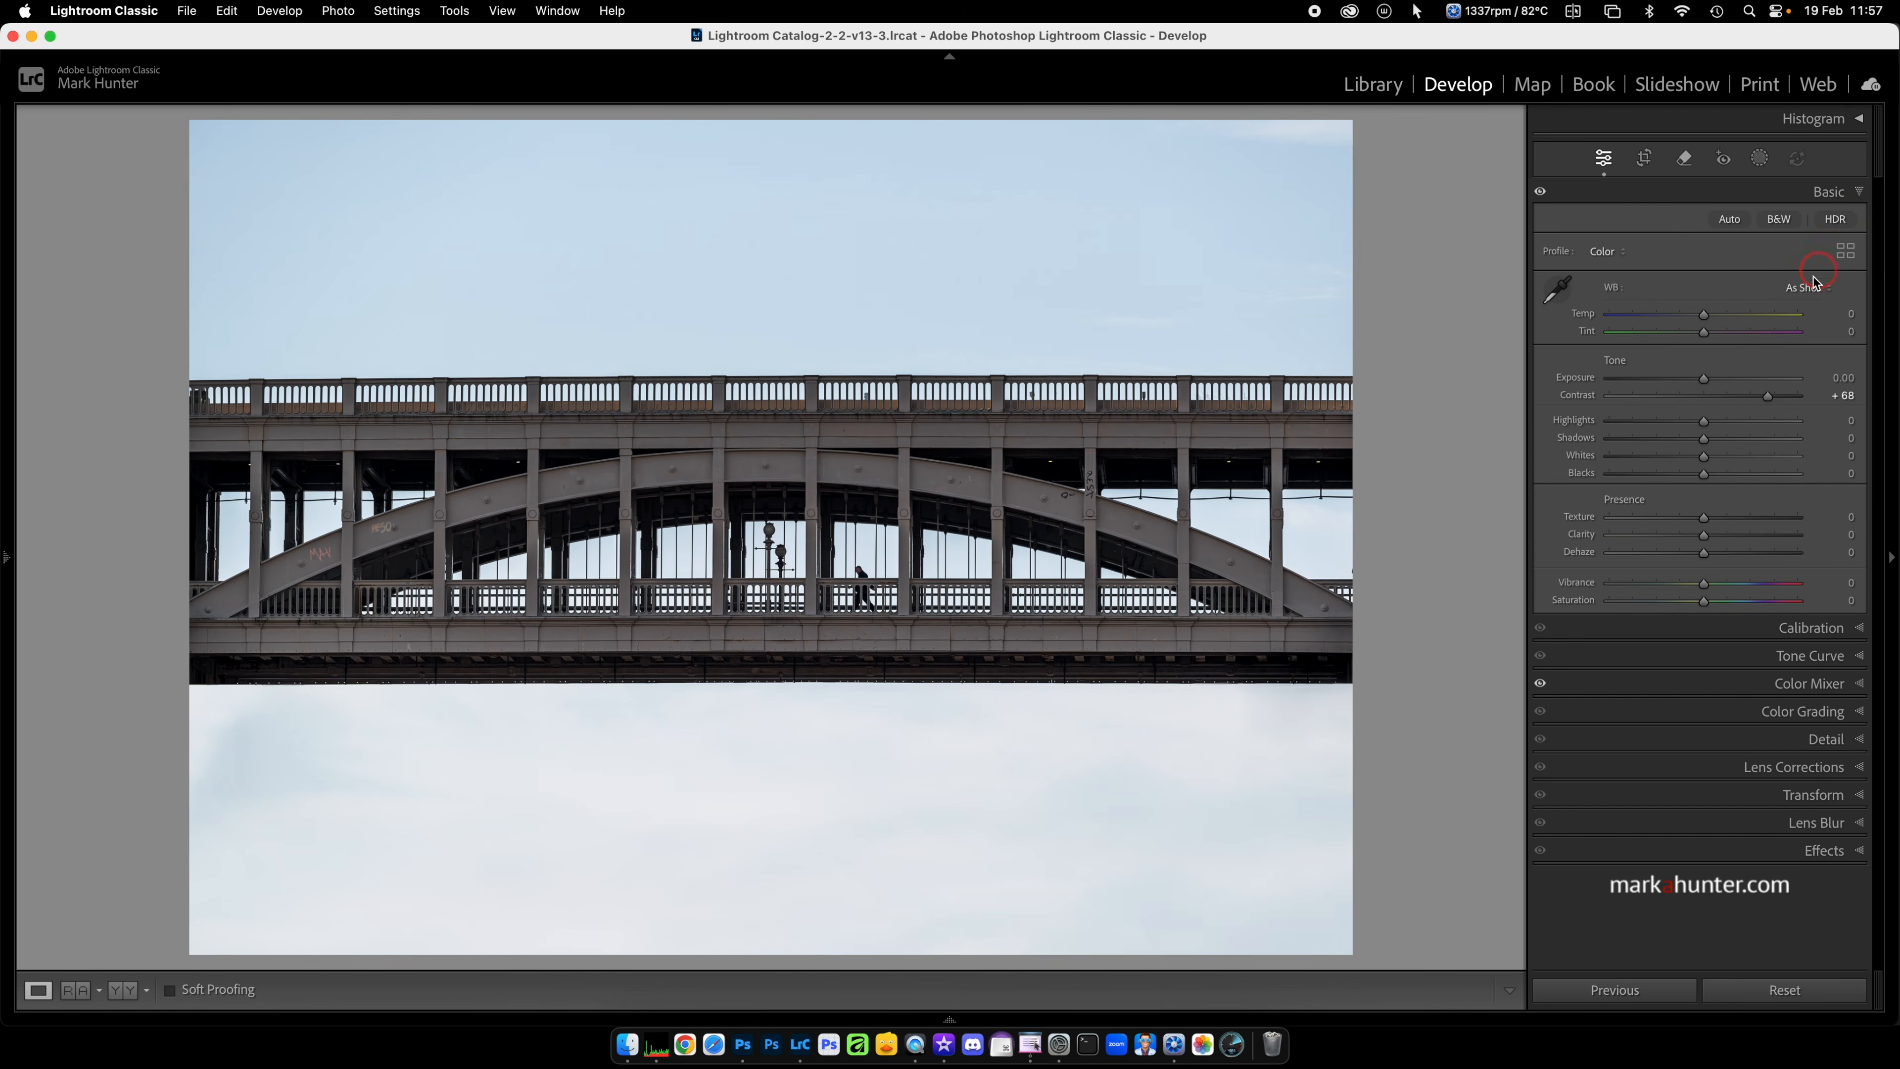
left_click_drag(1770, 400, 1772, 400)
- Try a tighter crop of the bridge photo that trims the upper sky and the lower edge, and undo the crop
left_click(1645, 159)
left_click_drag(1330, 140, 1384, 288)
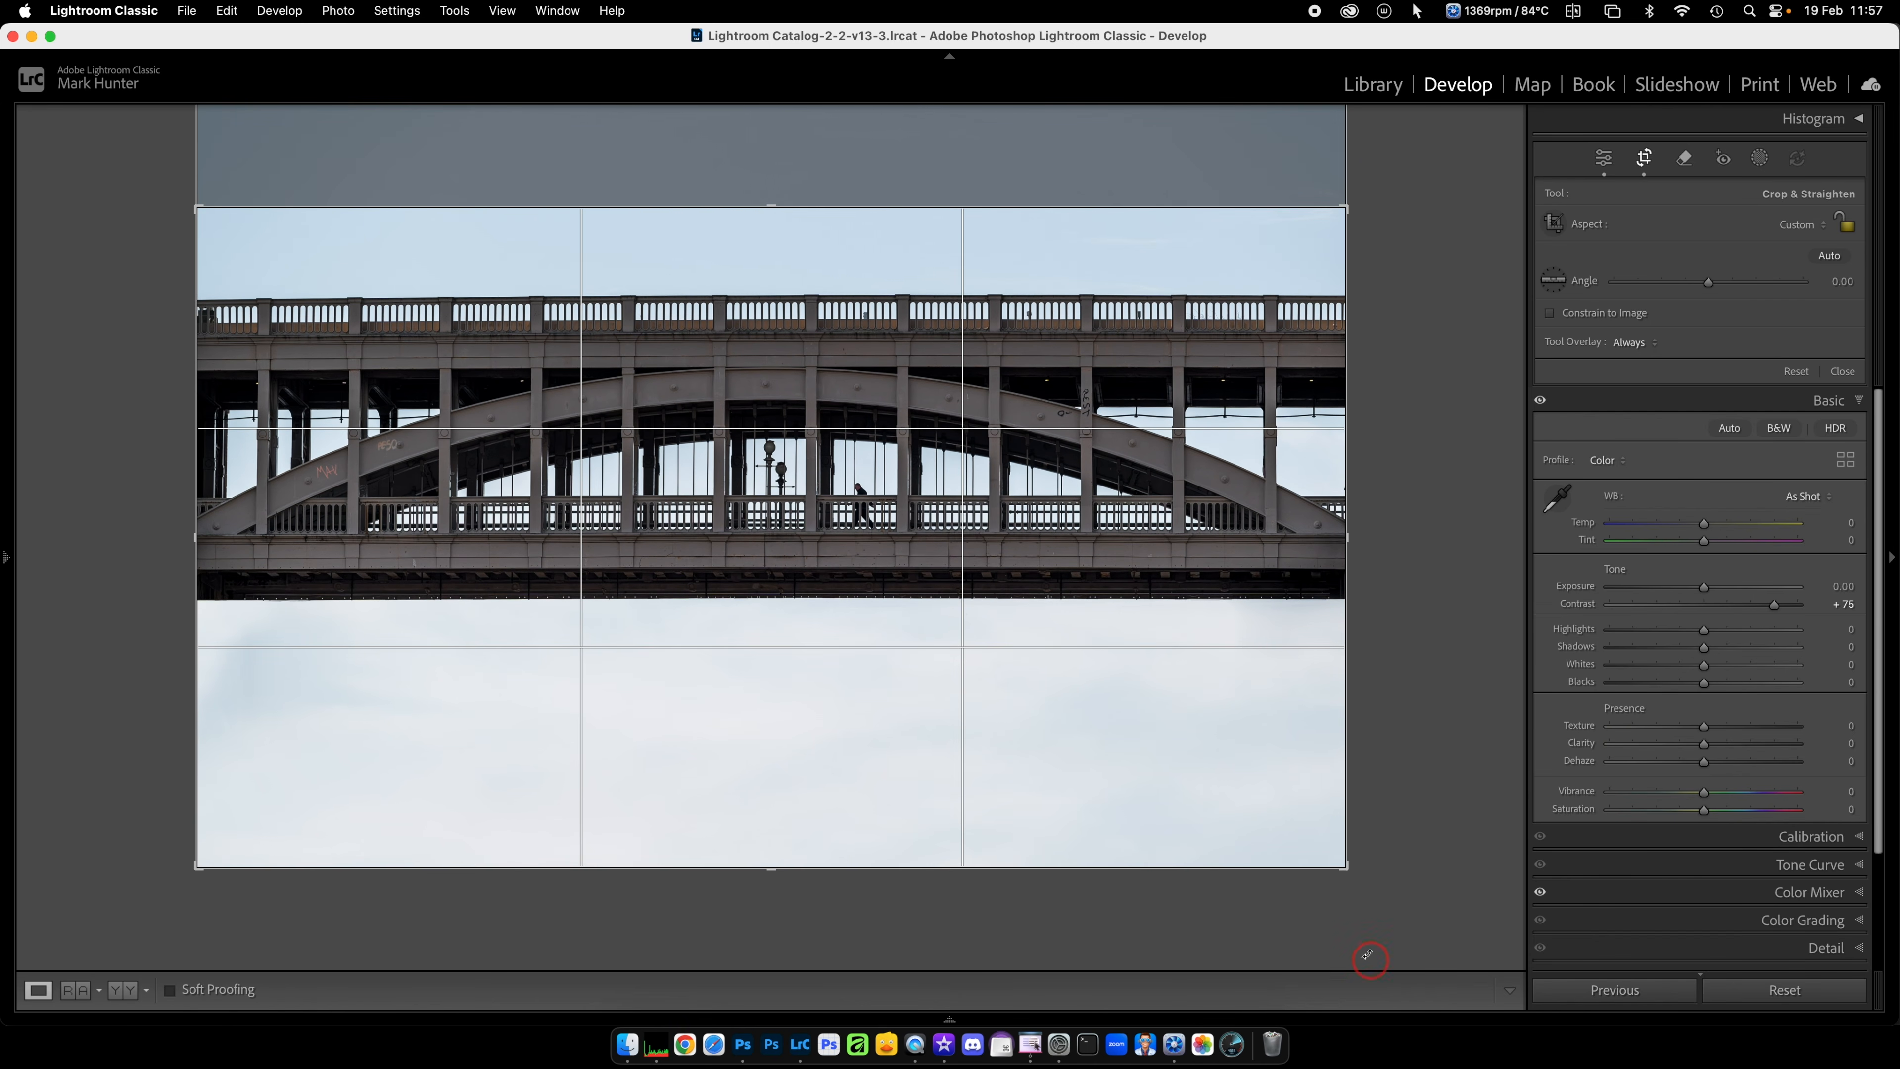
mouse_move(1347, 869)
left_mouse_down()
mouse_move(1341, 839)
mouse_move(1356, 845)
left_mouse_up()
key("Return")
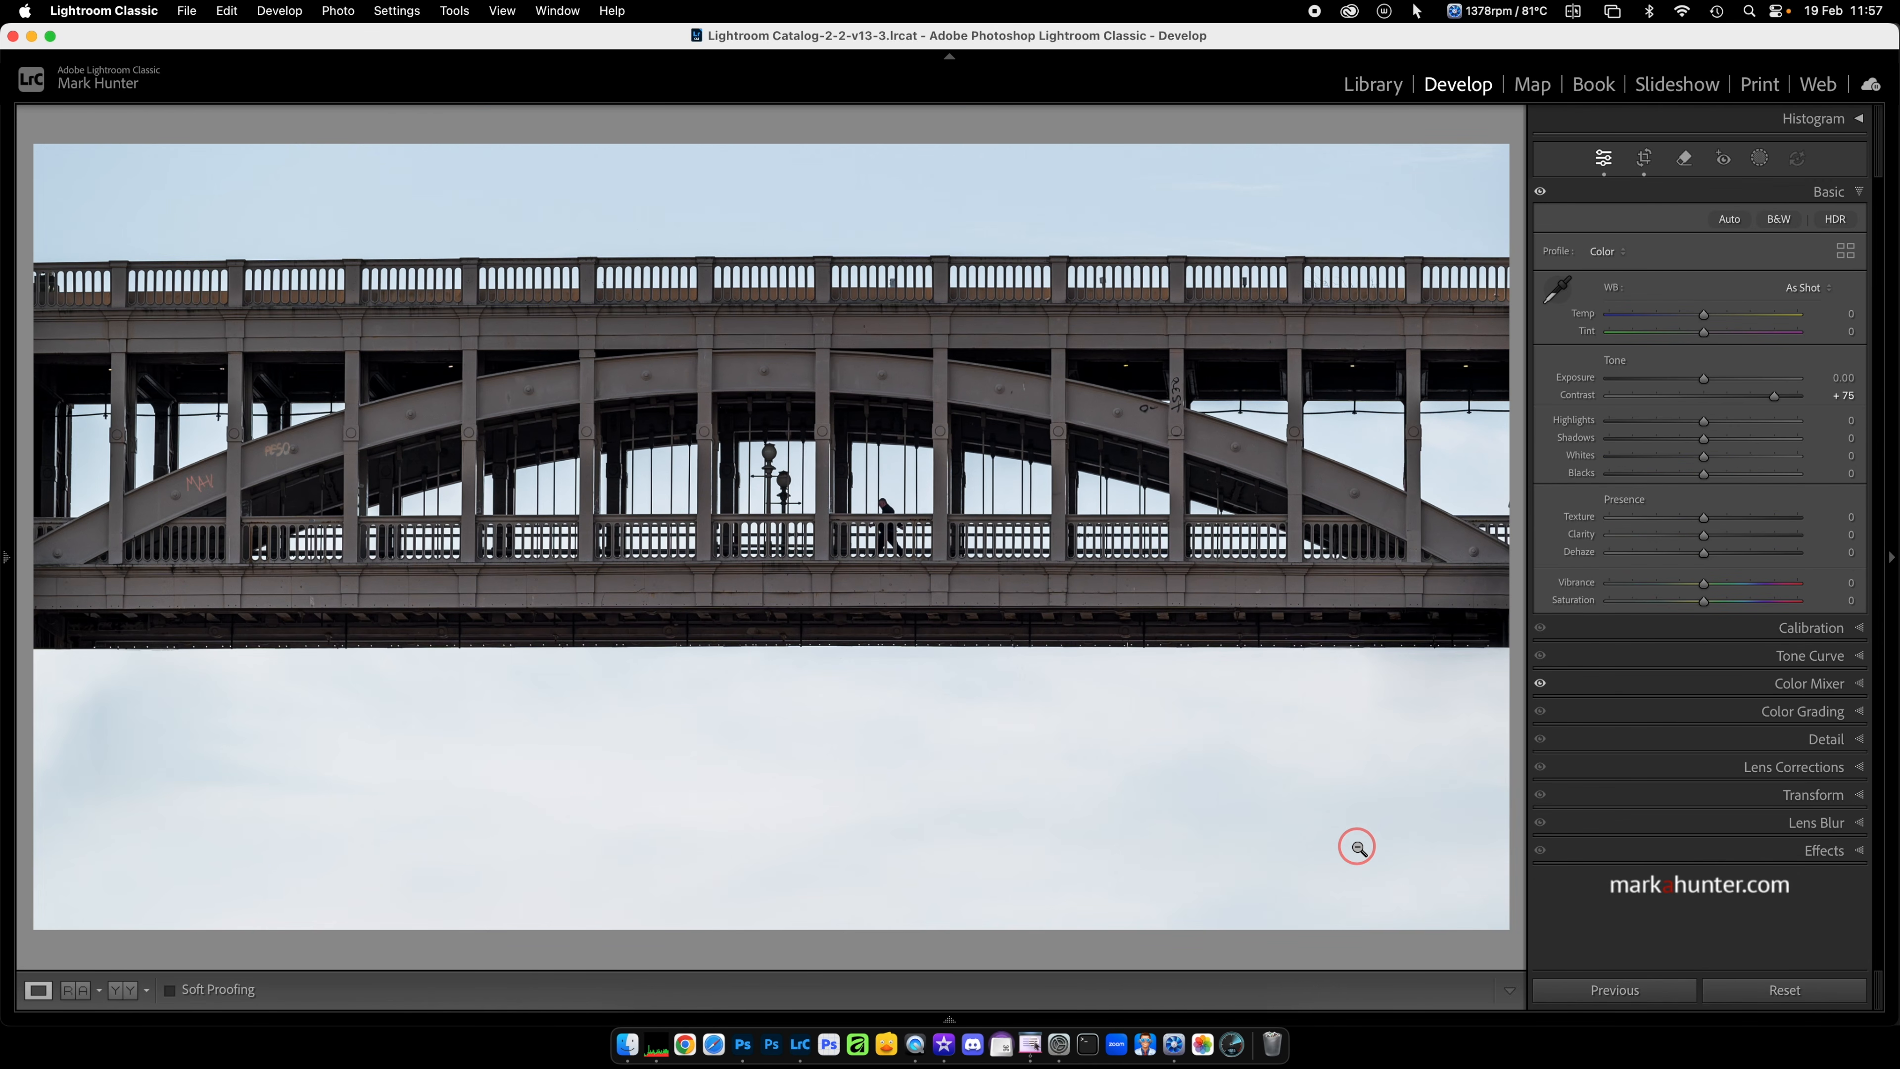
key("super+z")
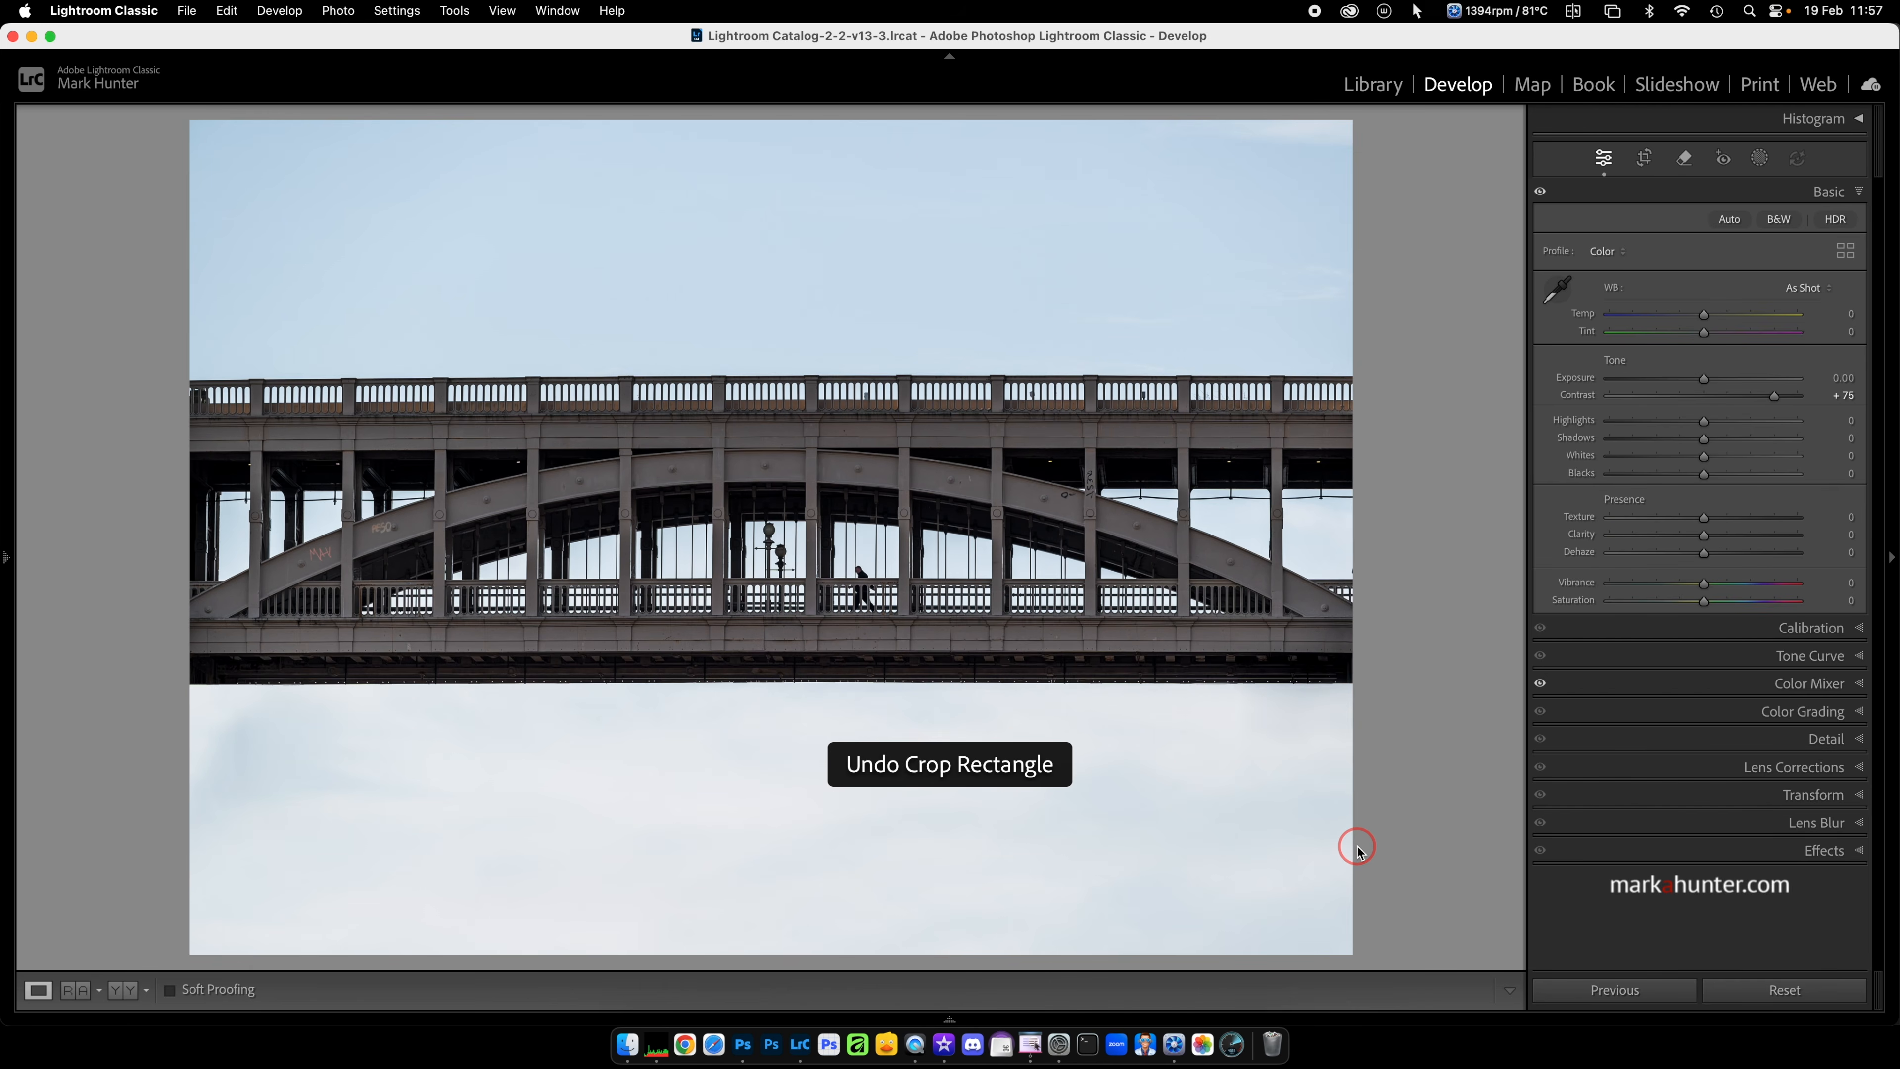
- Reset the bridge photo's Contrast and set Highlights to -42, Shadows to +25, Whites to +13 and Blacks to -35
double_click(1587, 401)
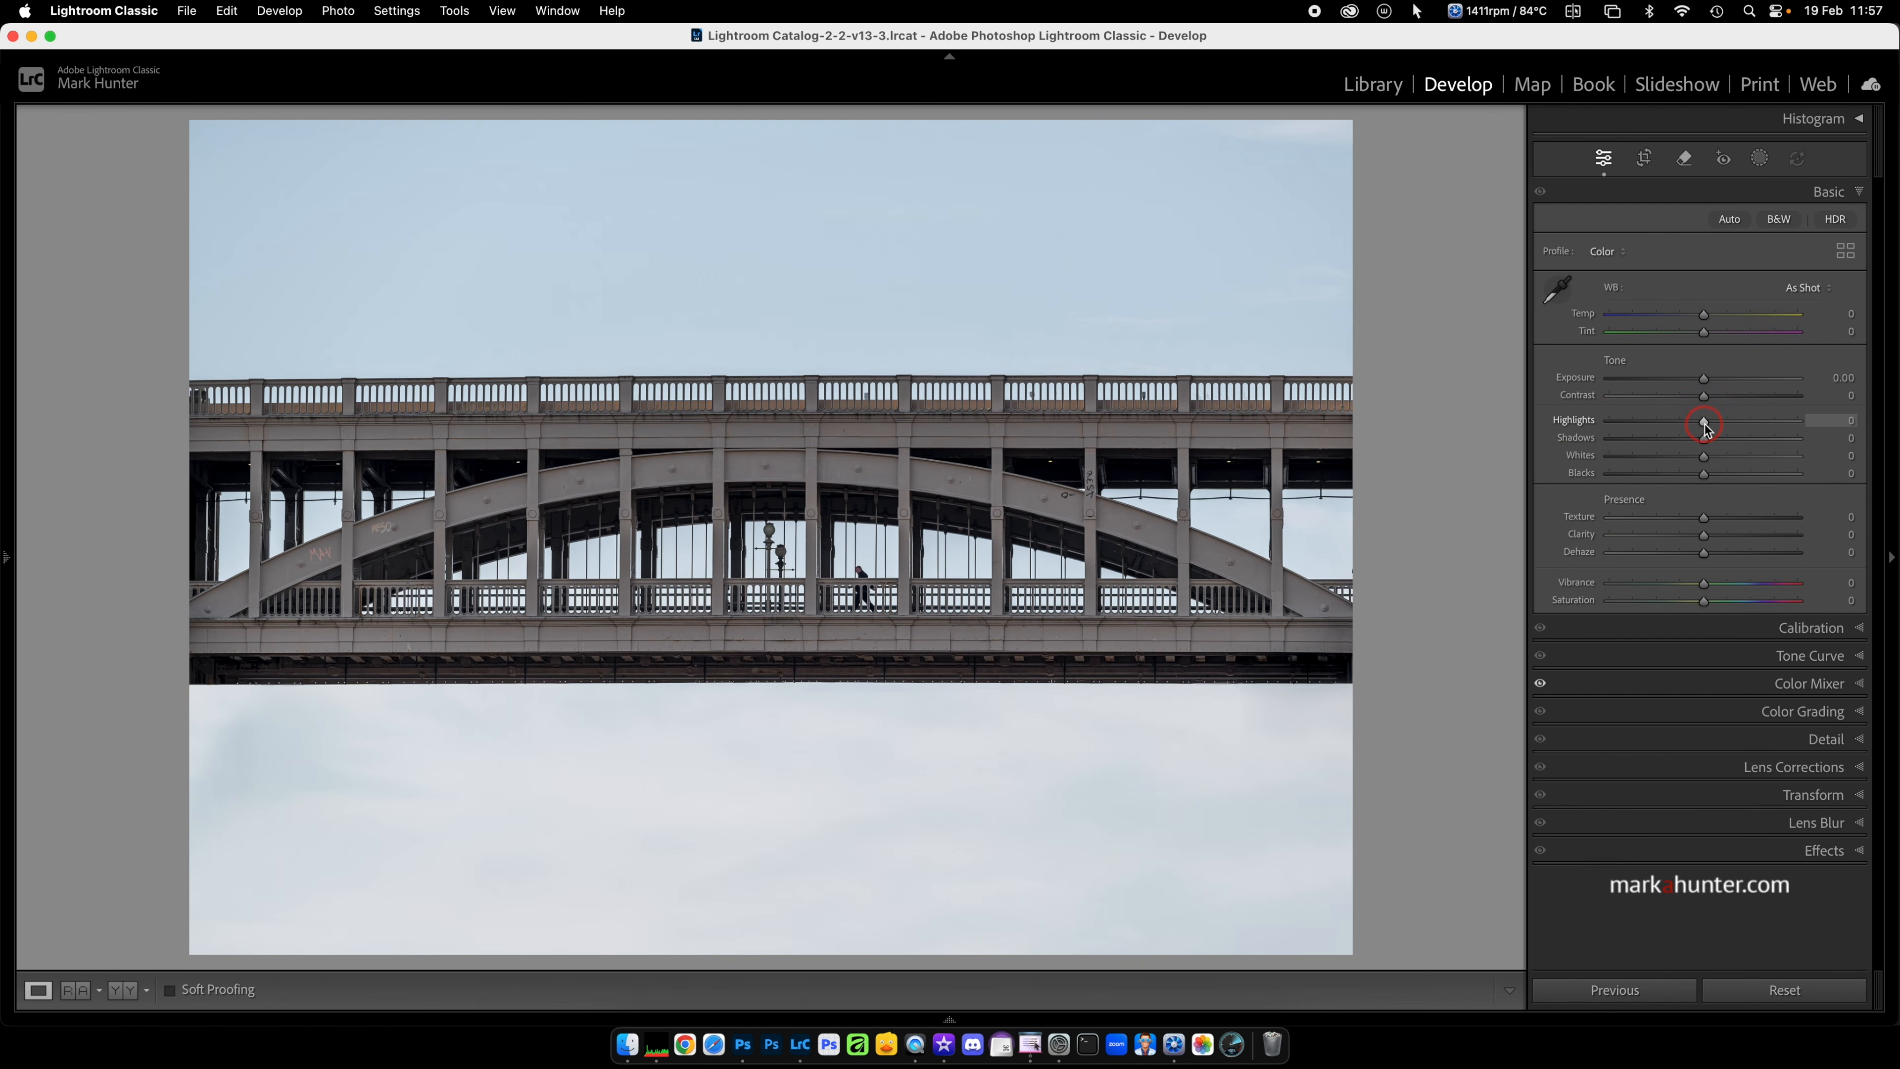
mouse_move(1704, 423)
left_mouse_down()
mouse_move(1659, 424)
mouse_move(1727, 443)
left_mouse_up()
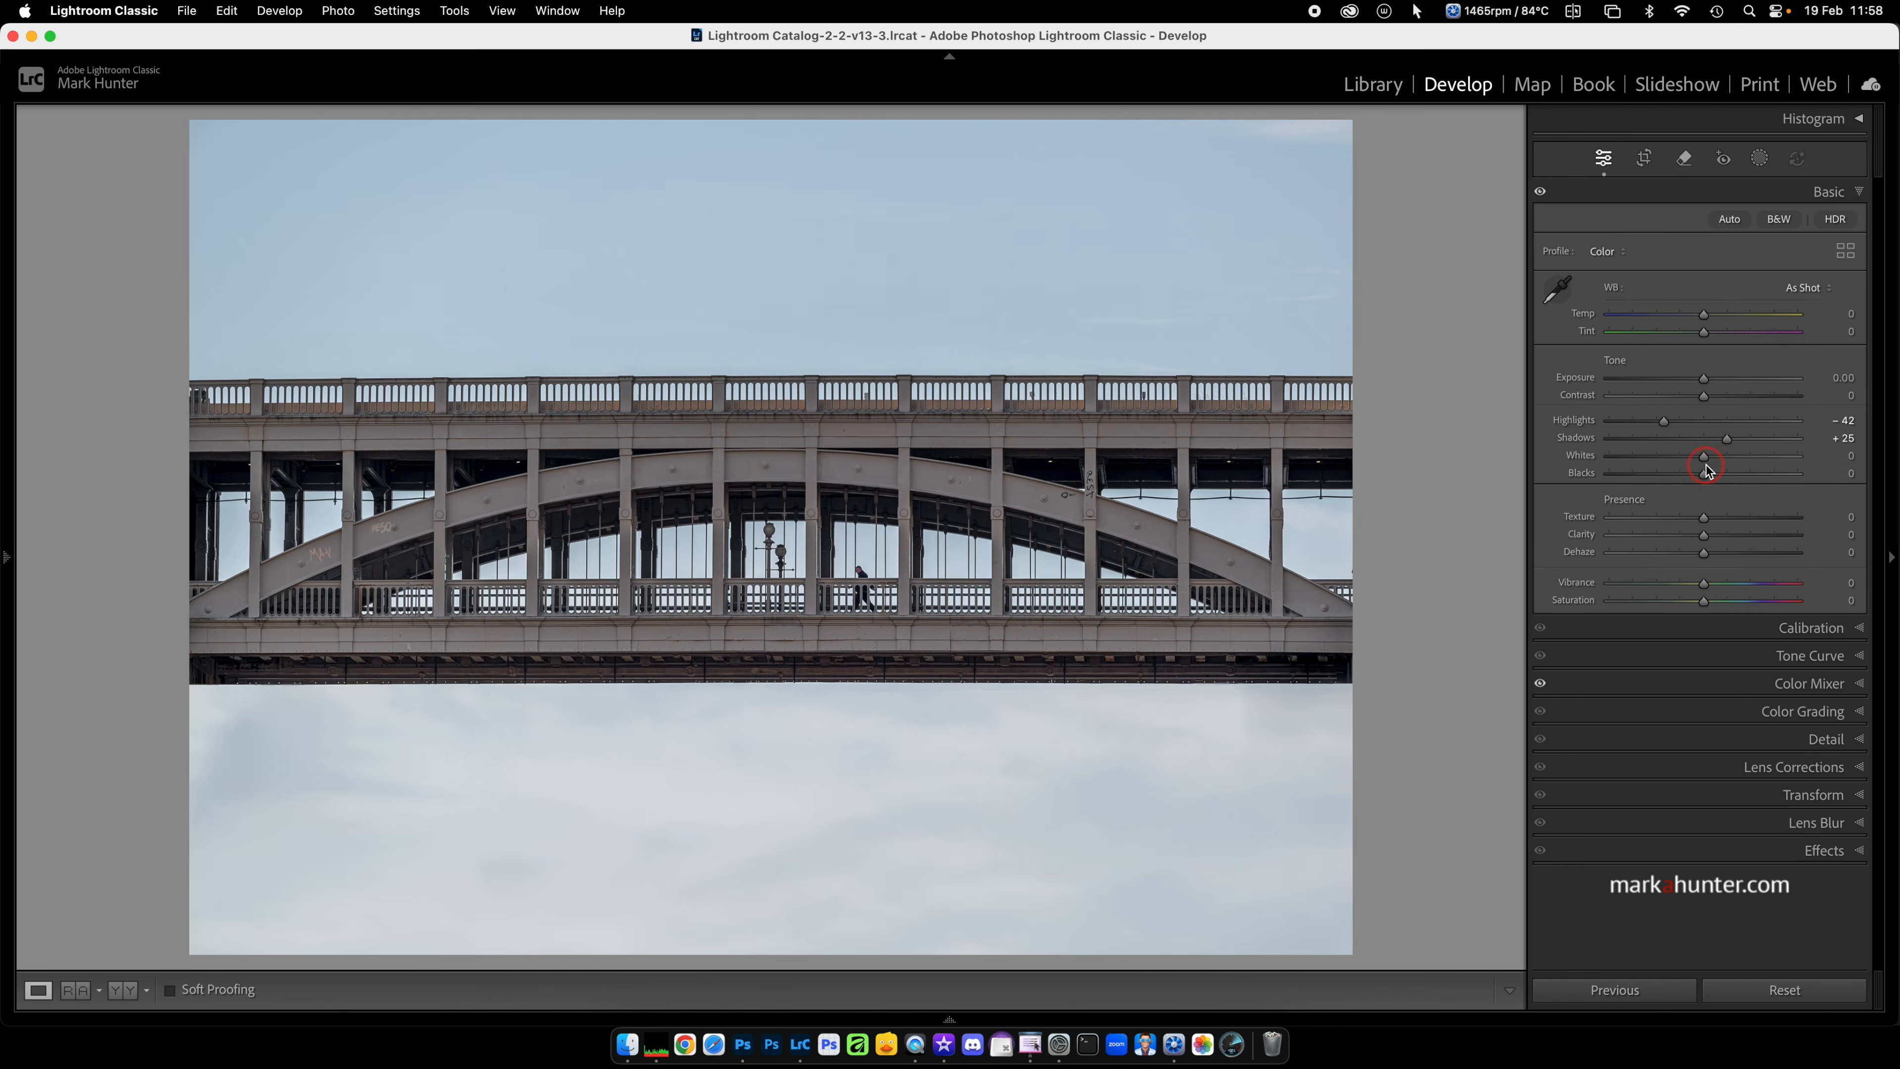
left_click_drag(1706, 461, 1680, 477)
left_click_drag(1681, 480, 1673, 479)
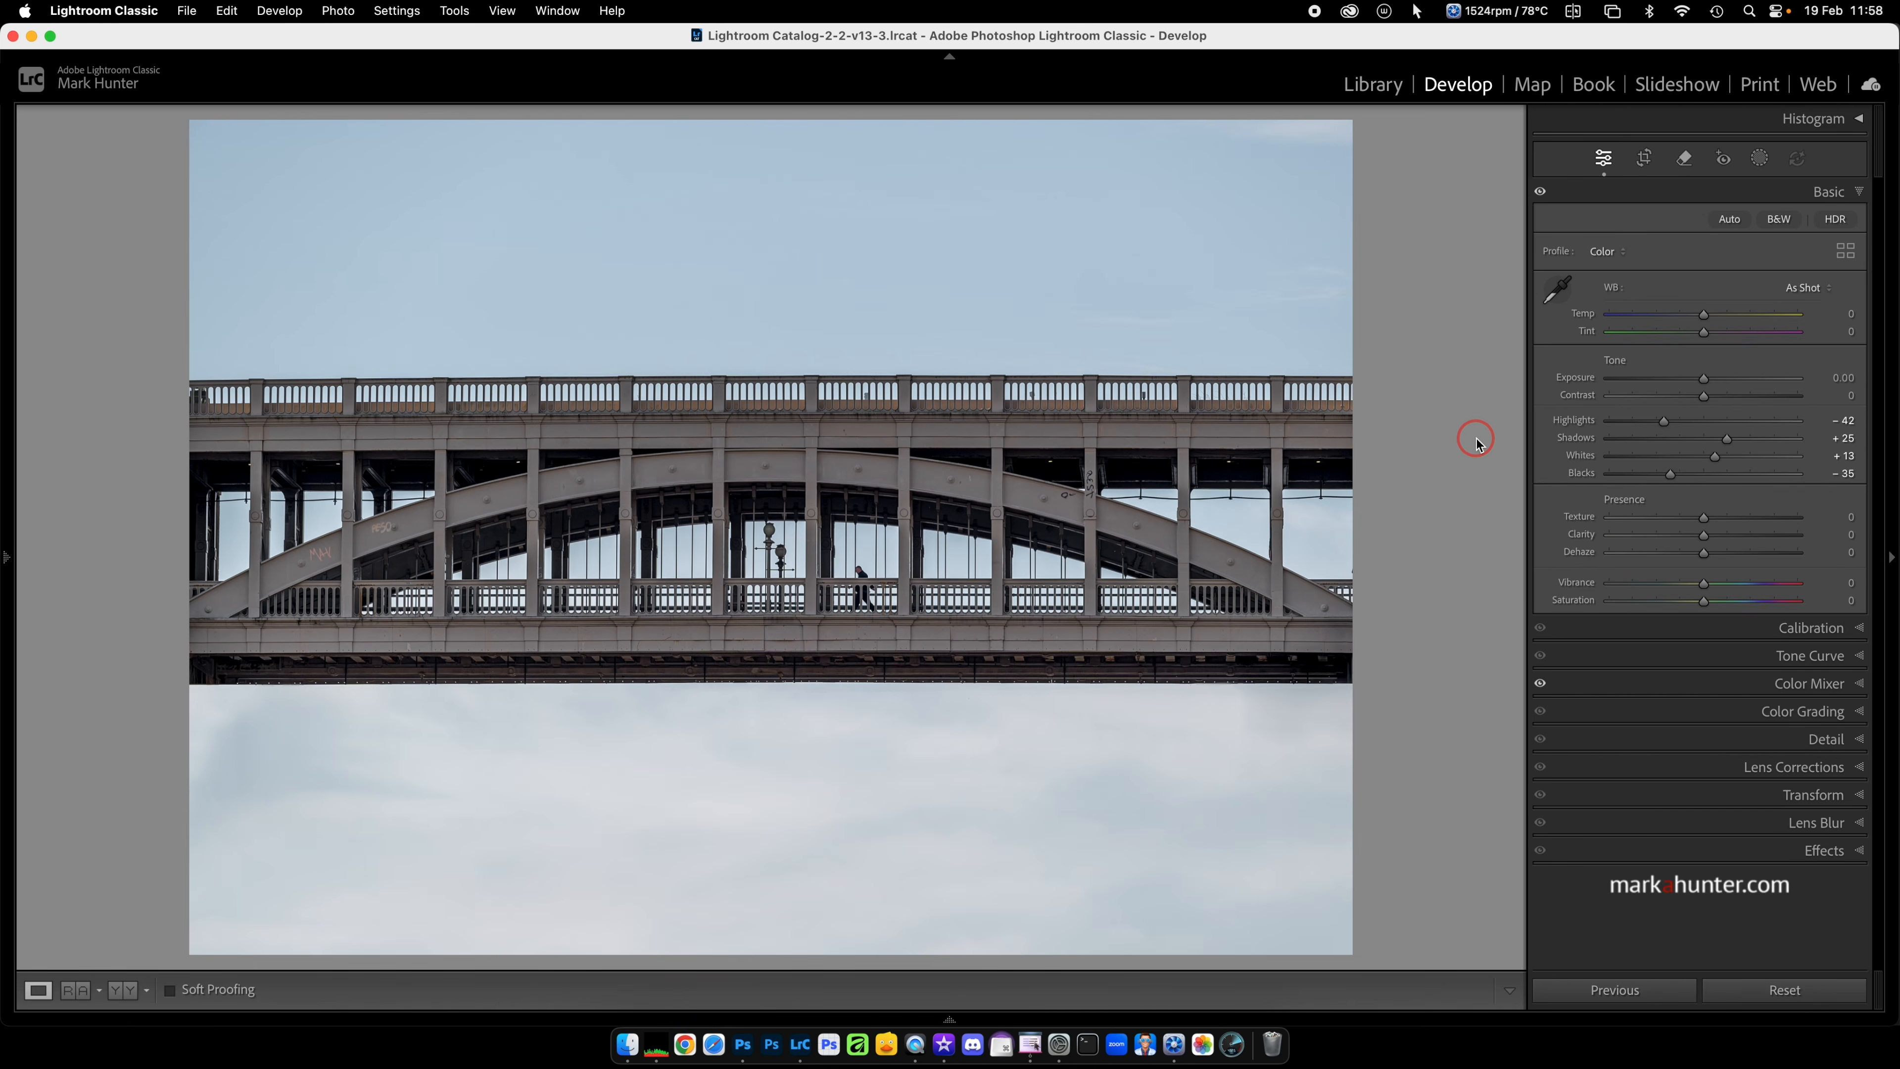
left_click_drag(1706, 400, 1705, 401)
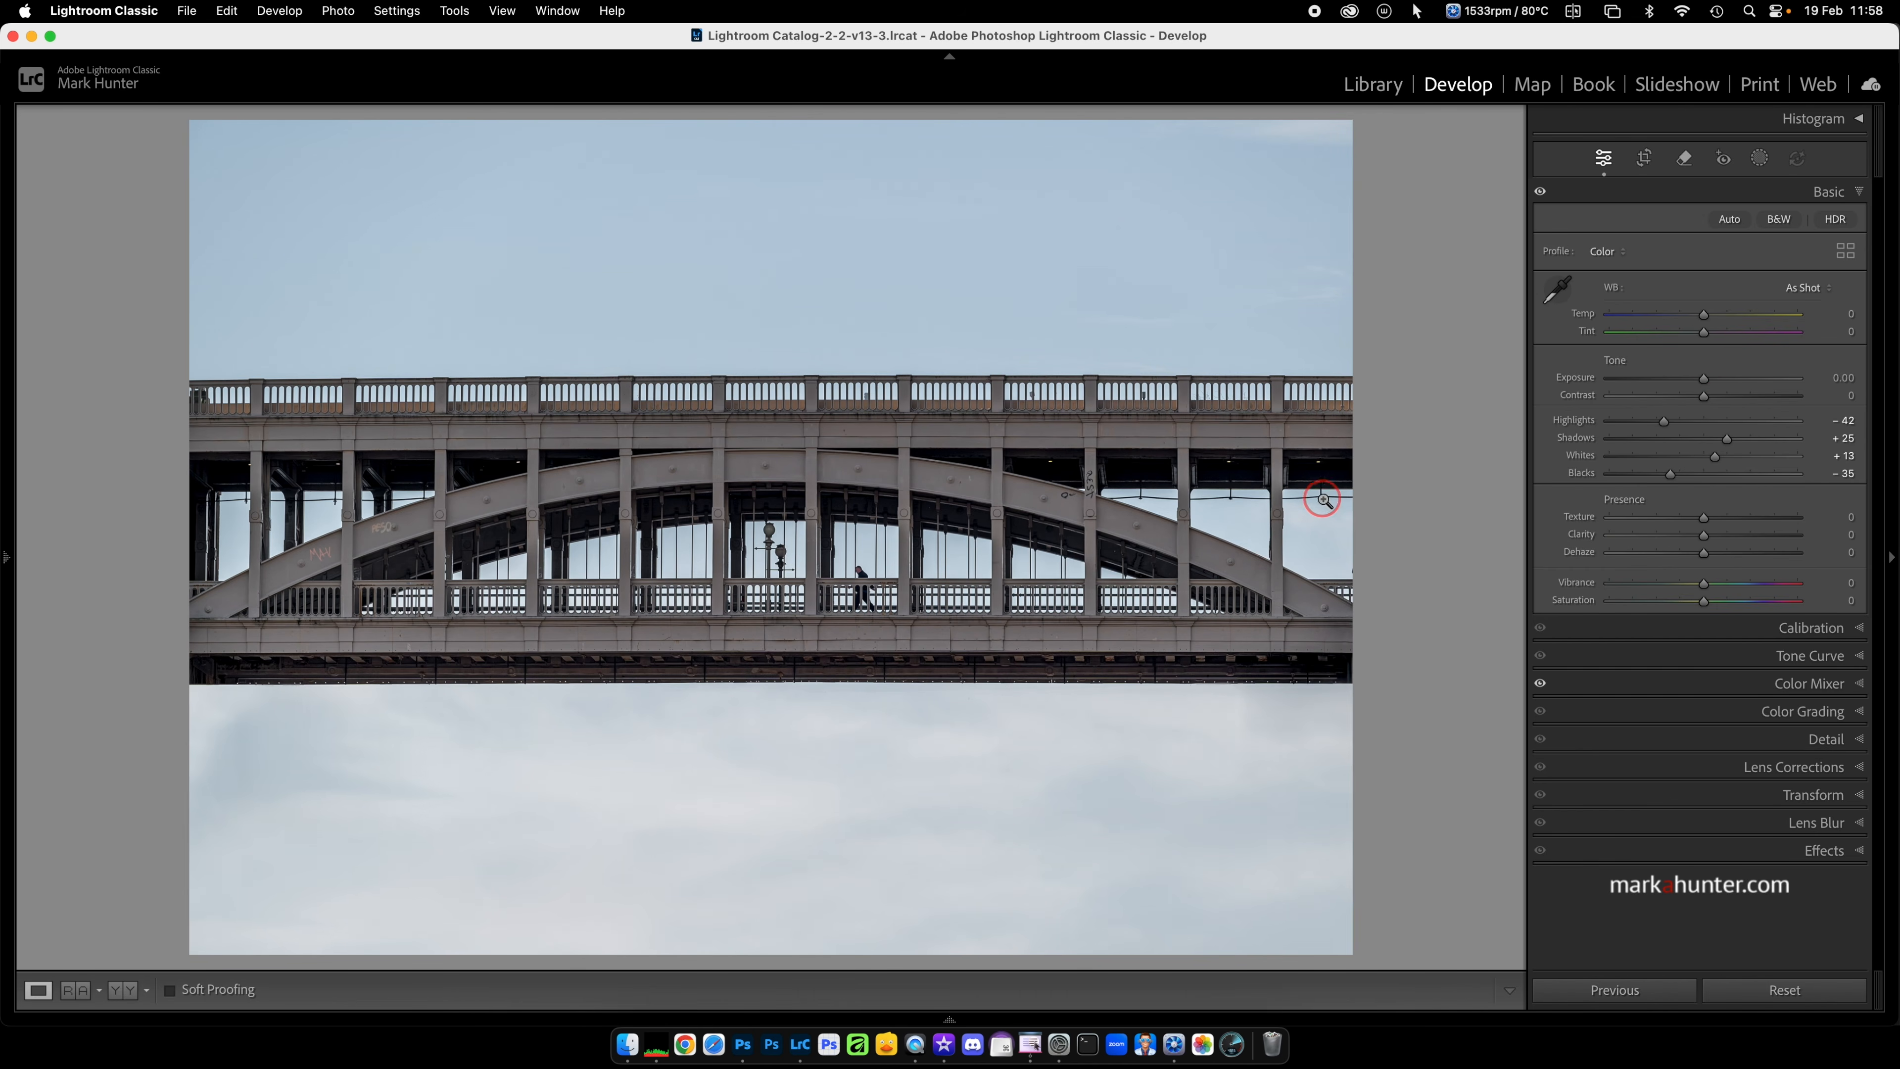